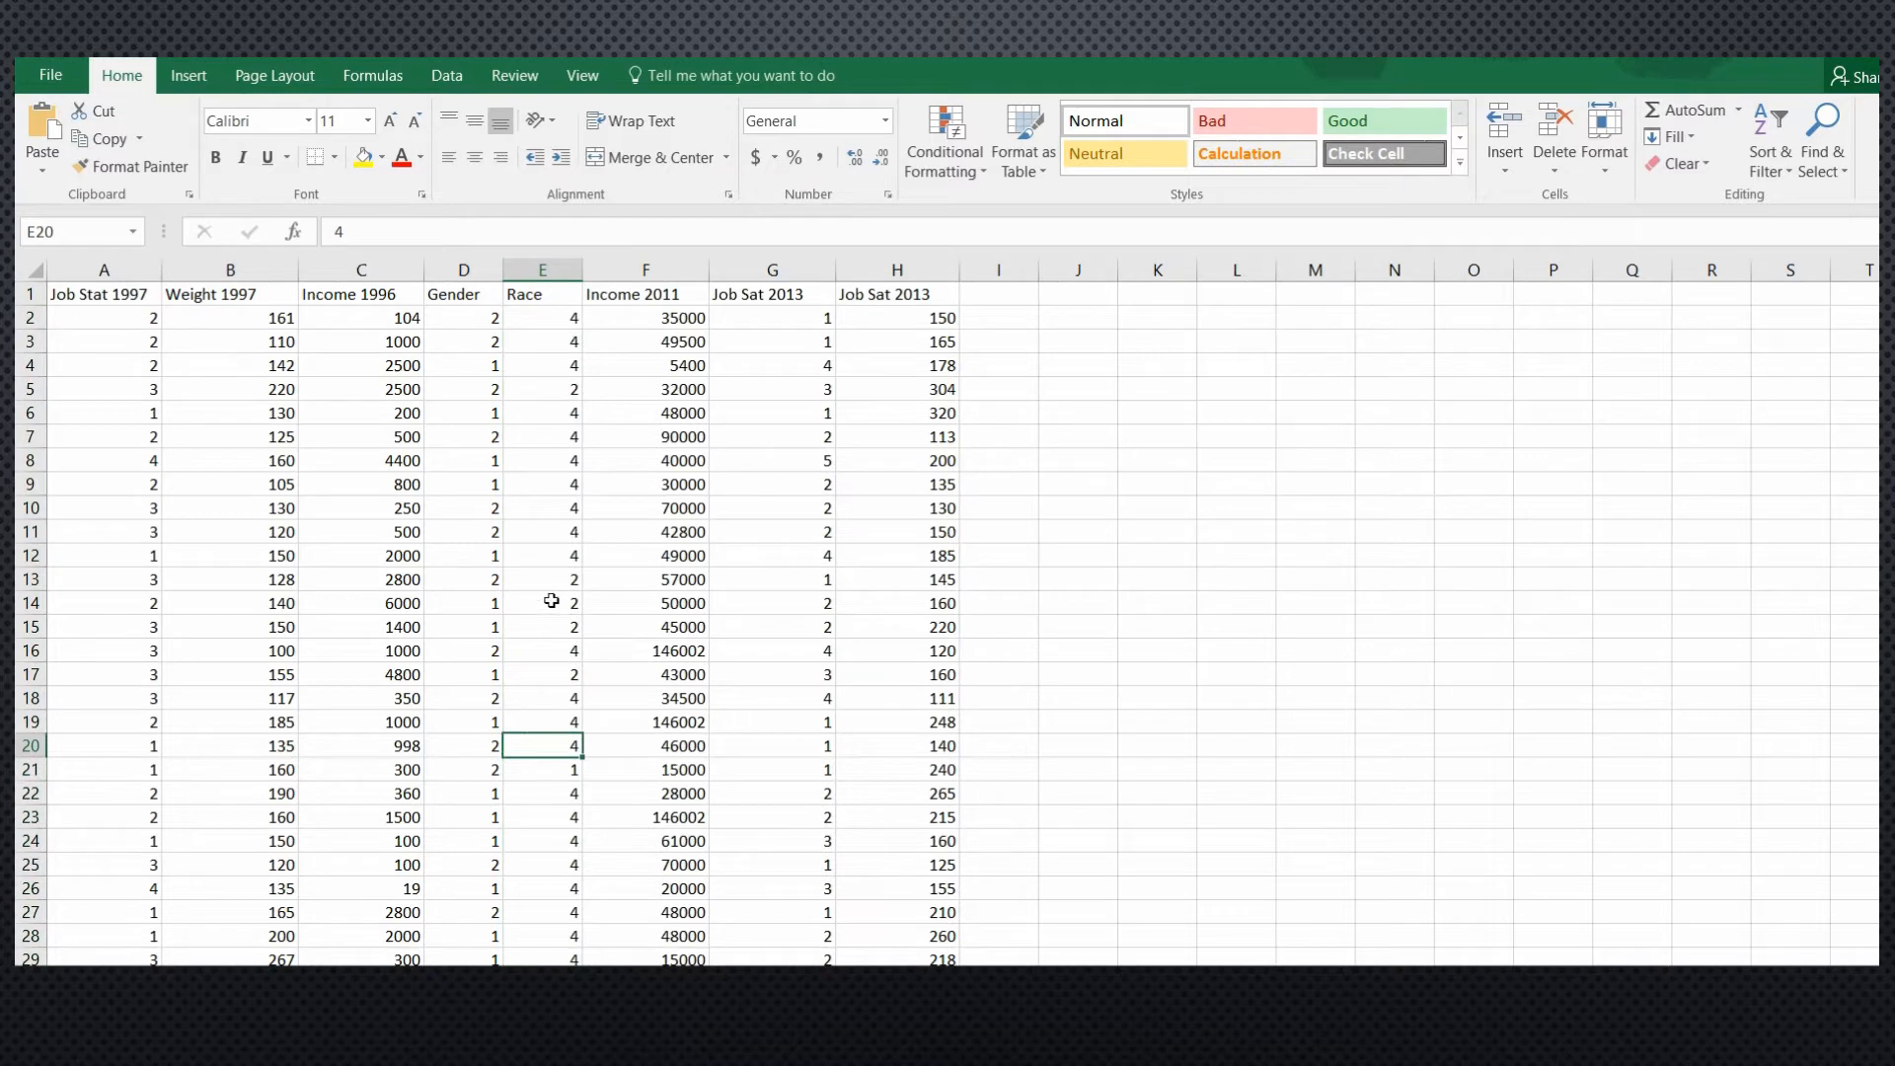
left_click(550, 601)
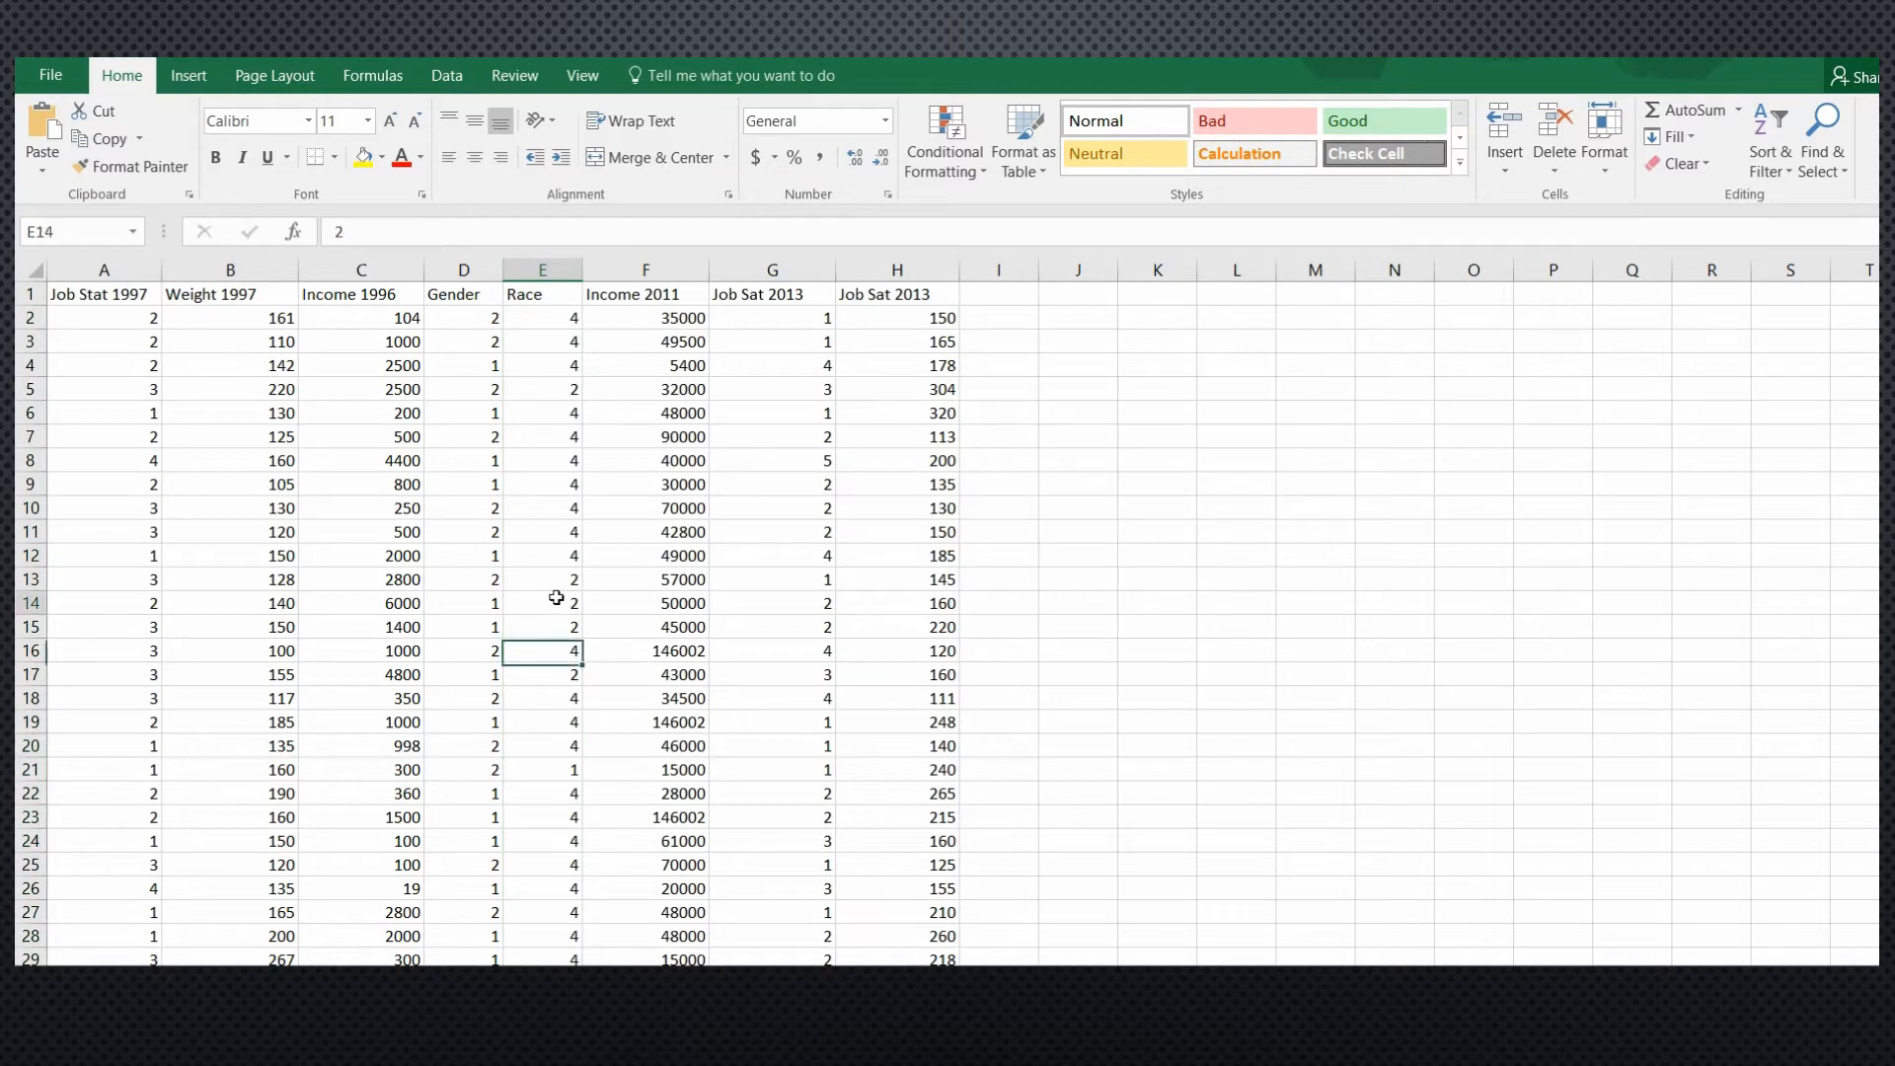
left_click(553, 265)
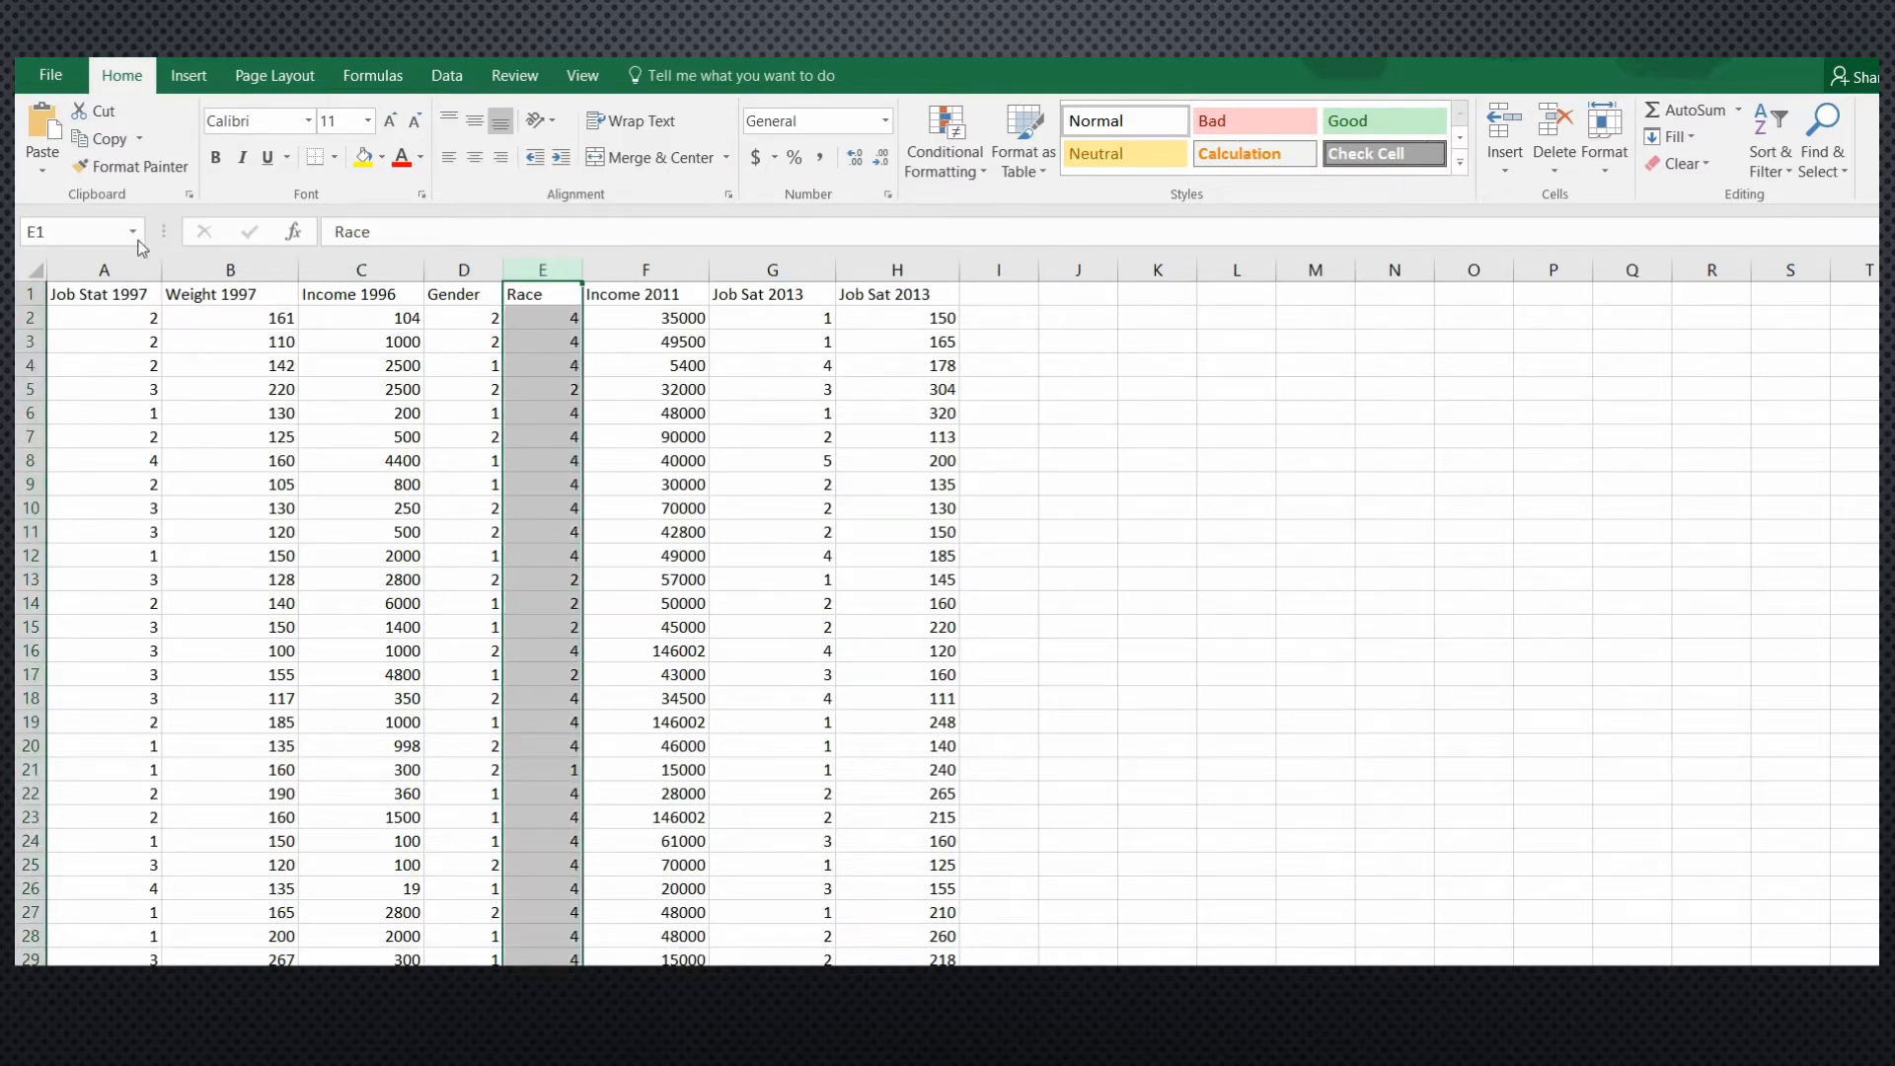
left_click(212, 265)
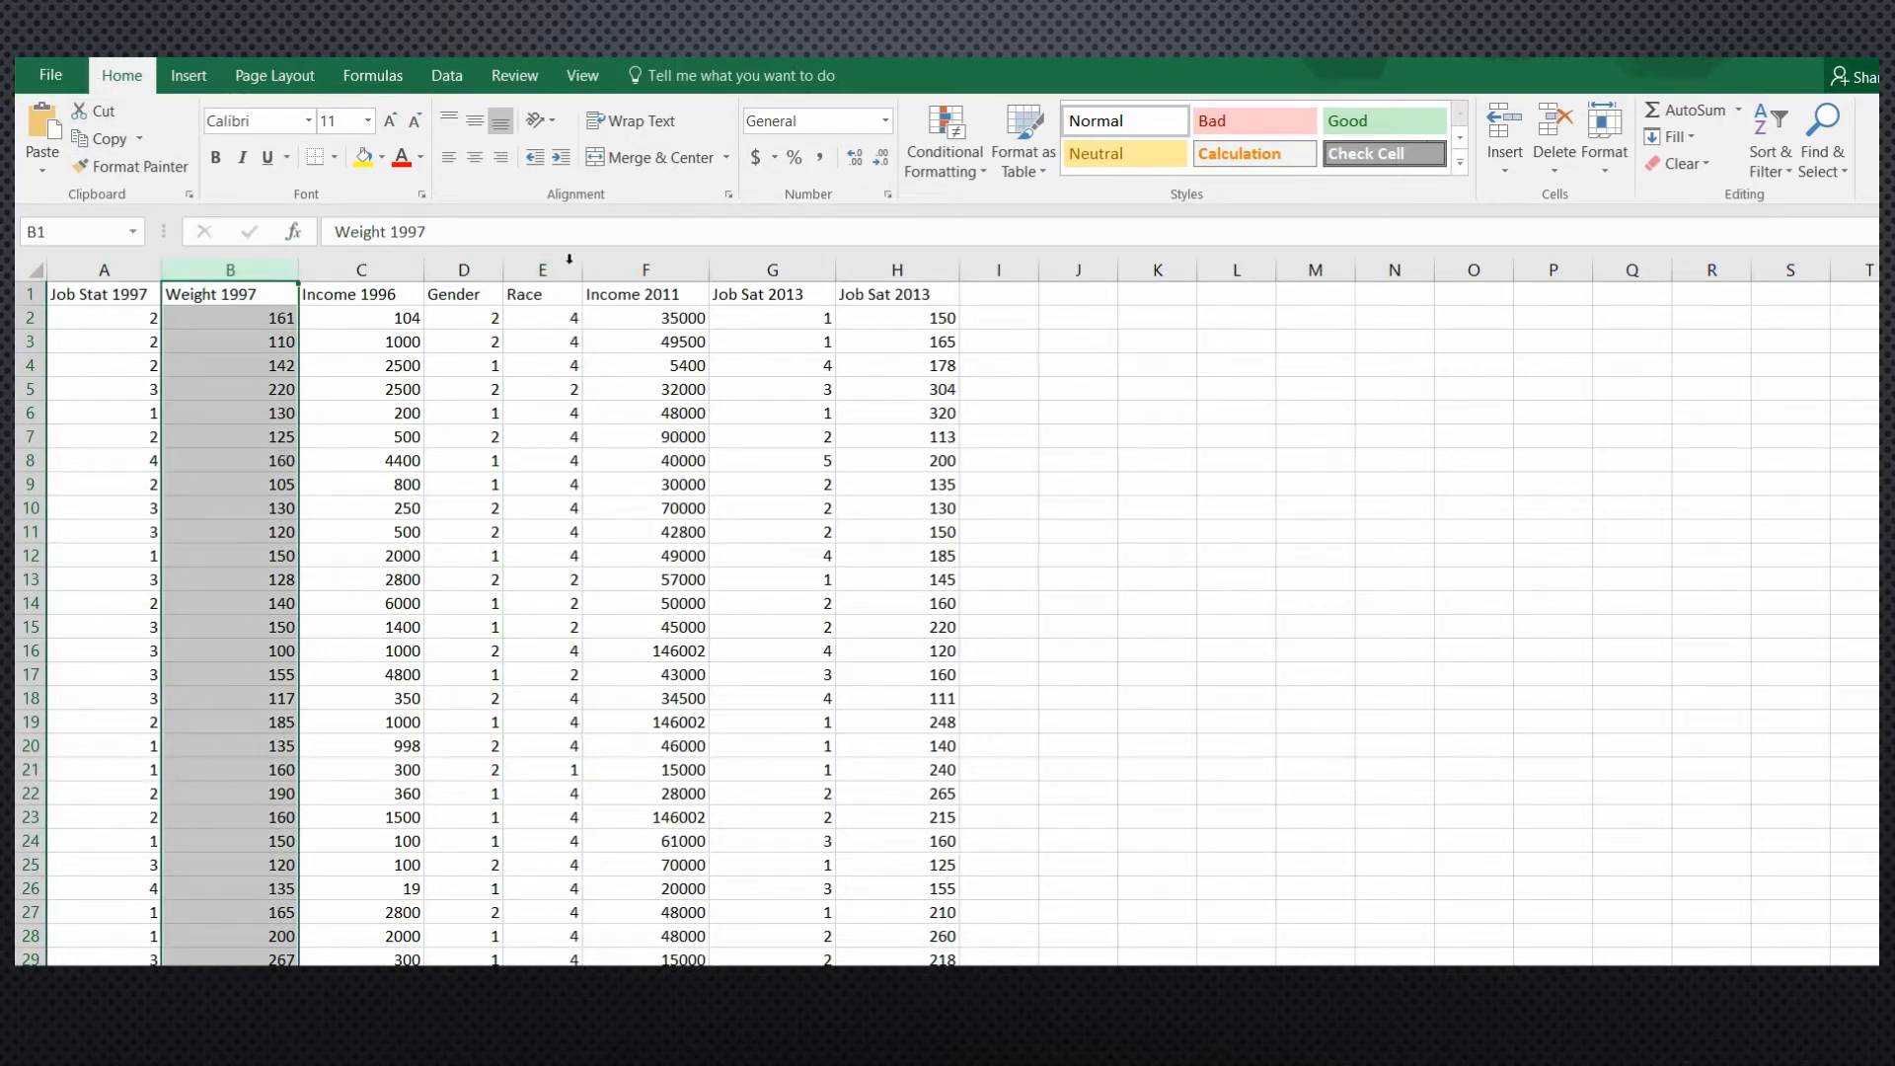
Step: Turn on filtering for the data in columns A through H
left_click_drag(108, 268, 923, 311)
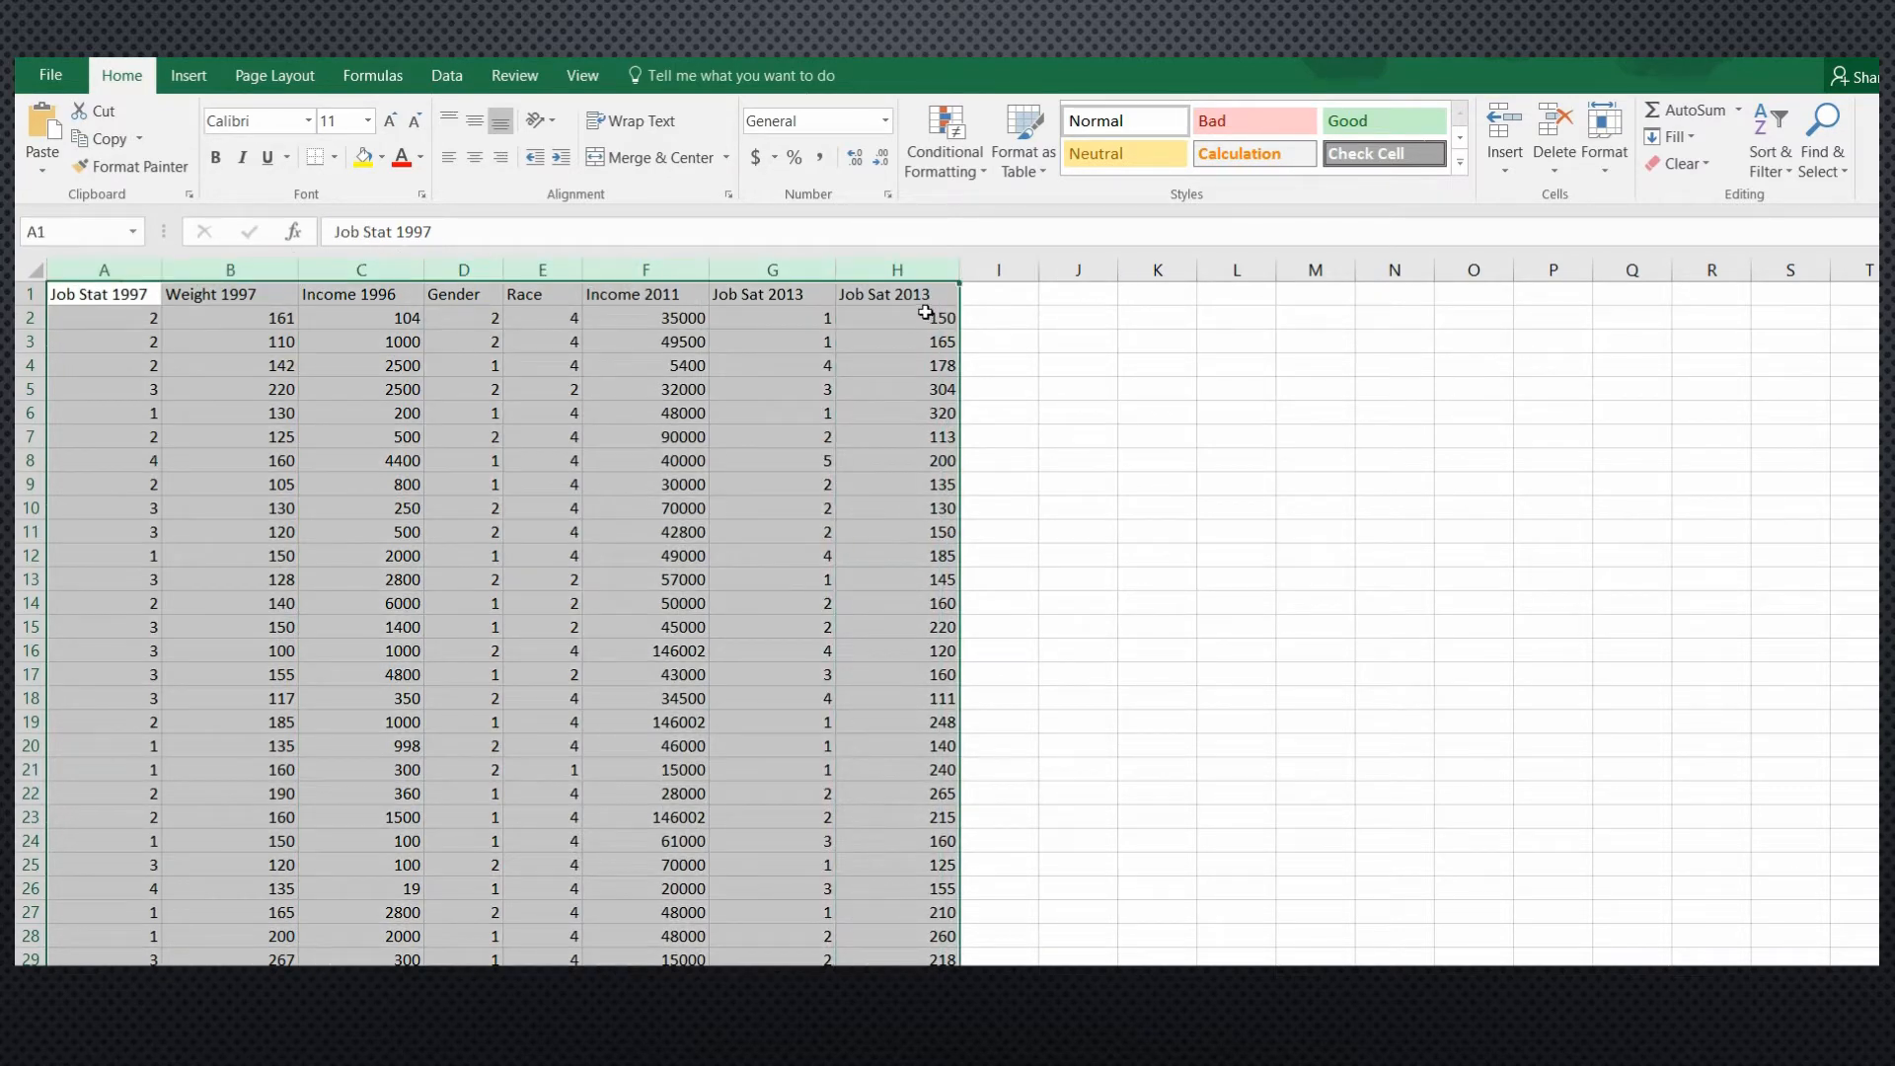
left_click(449, 77)
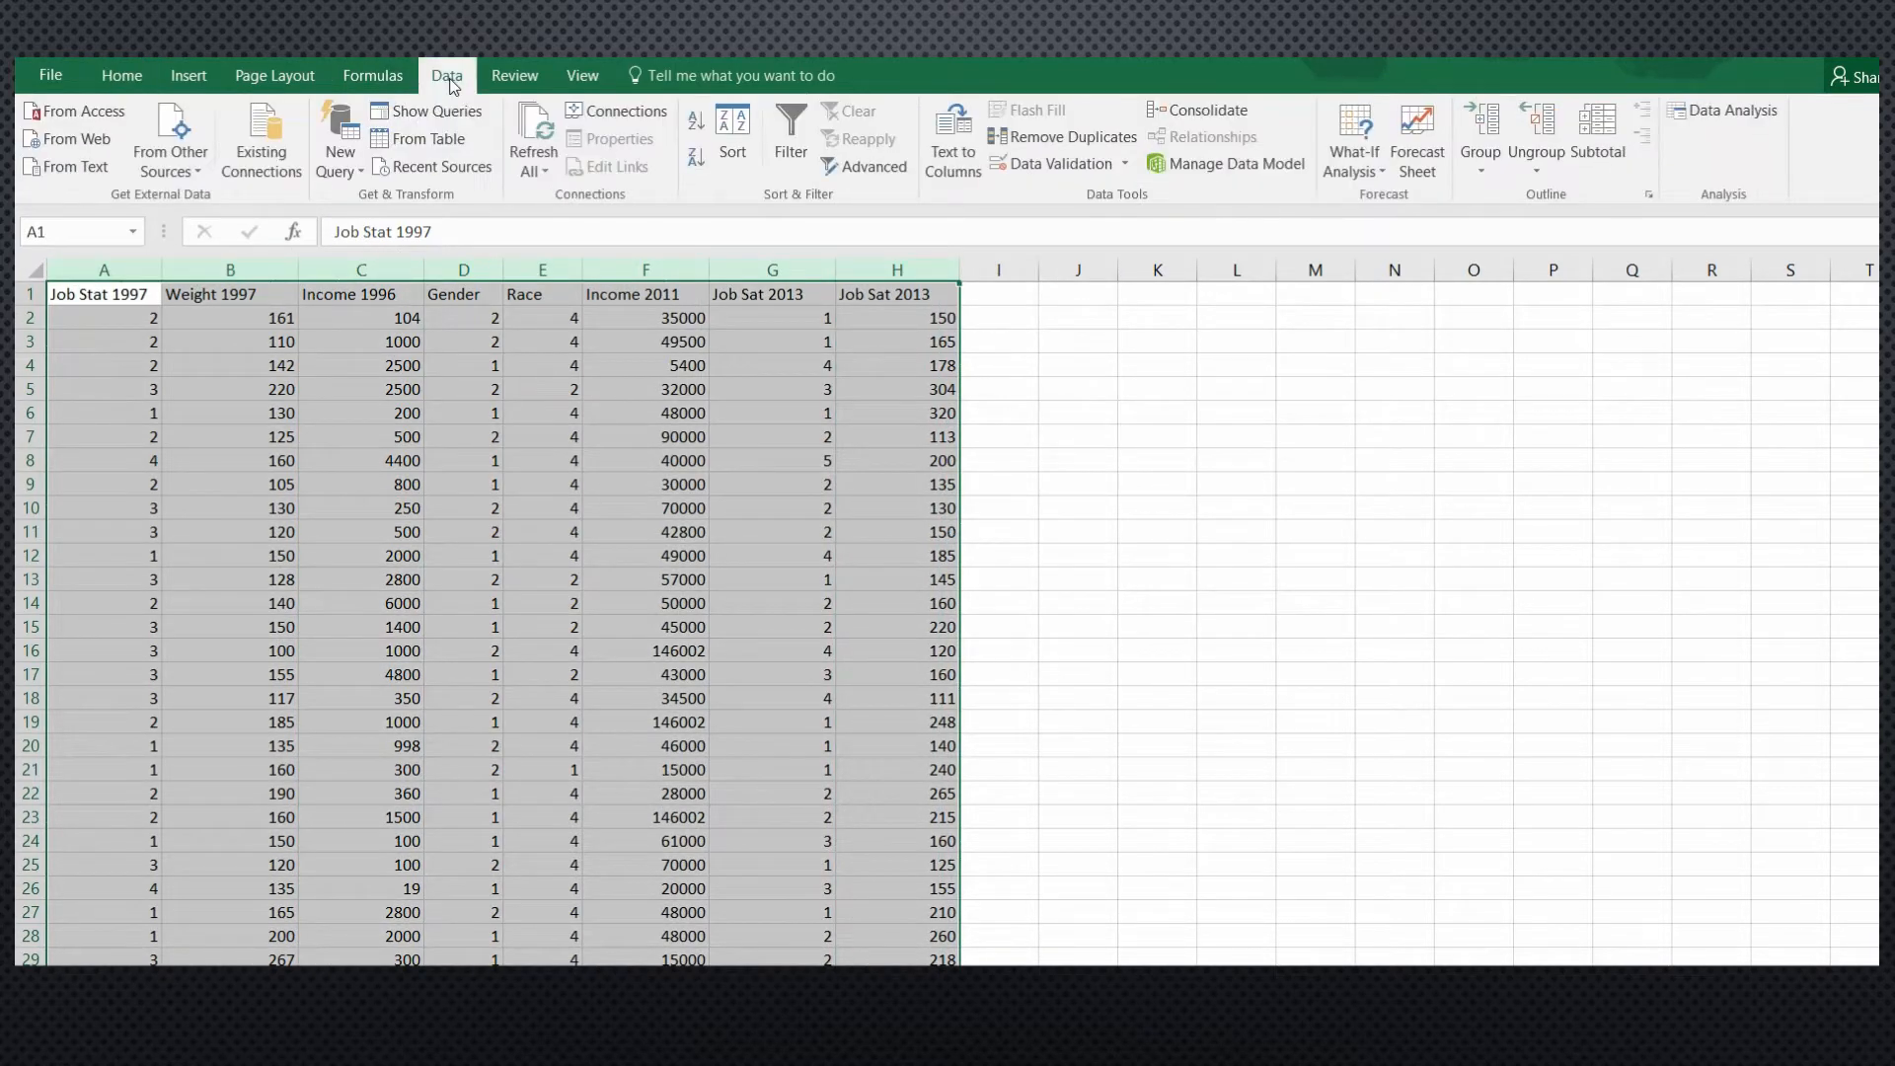
left_click(792, 140)
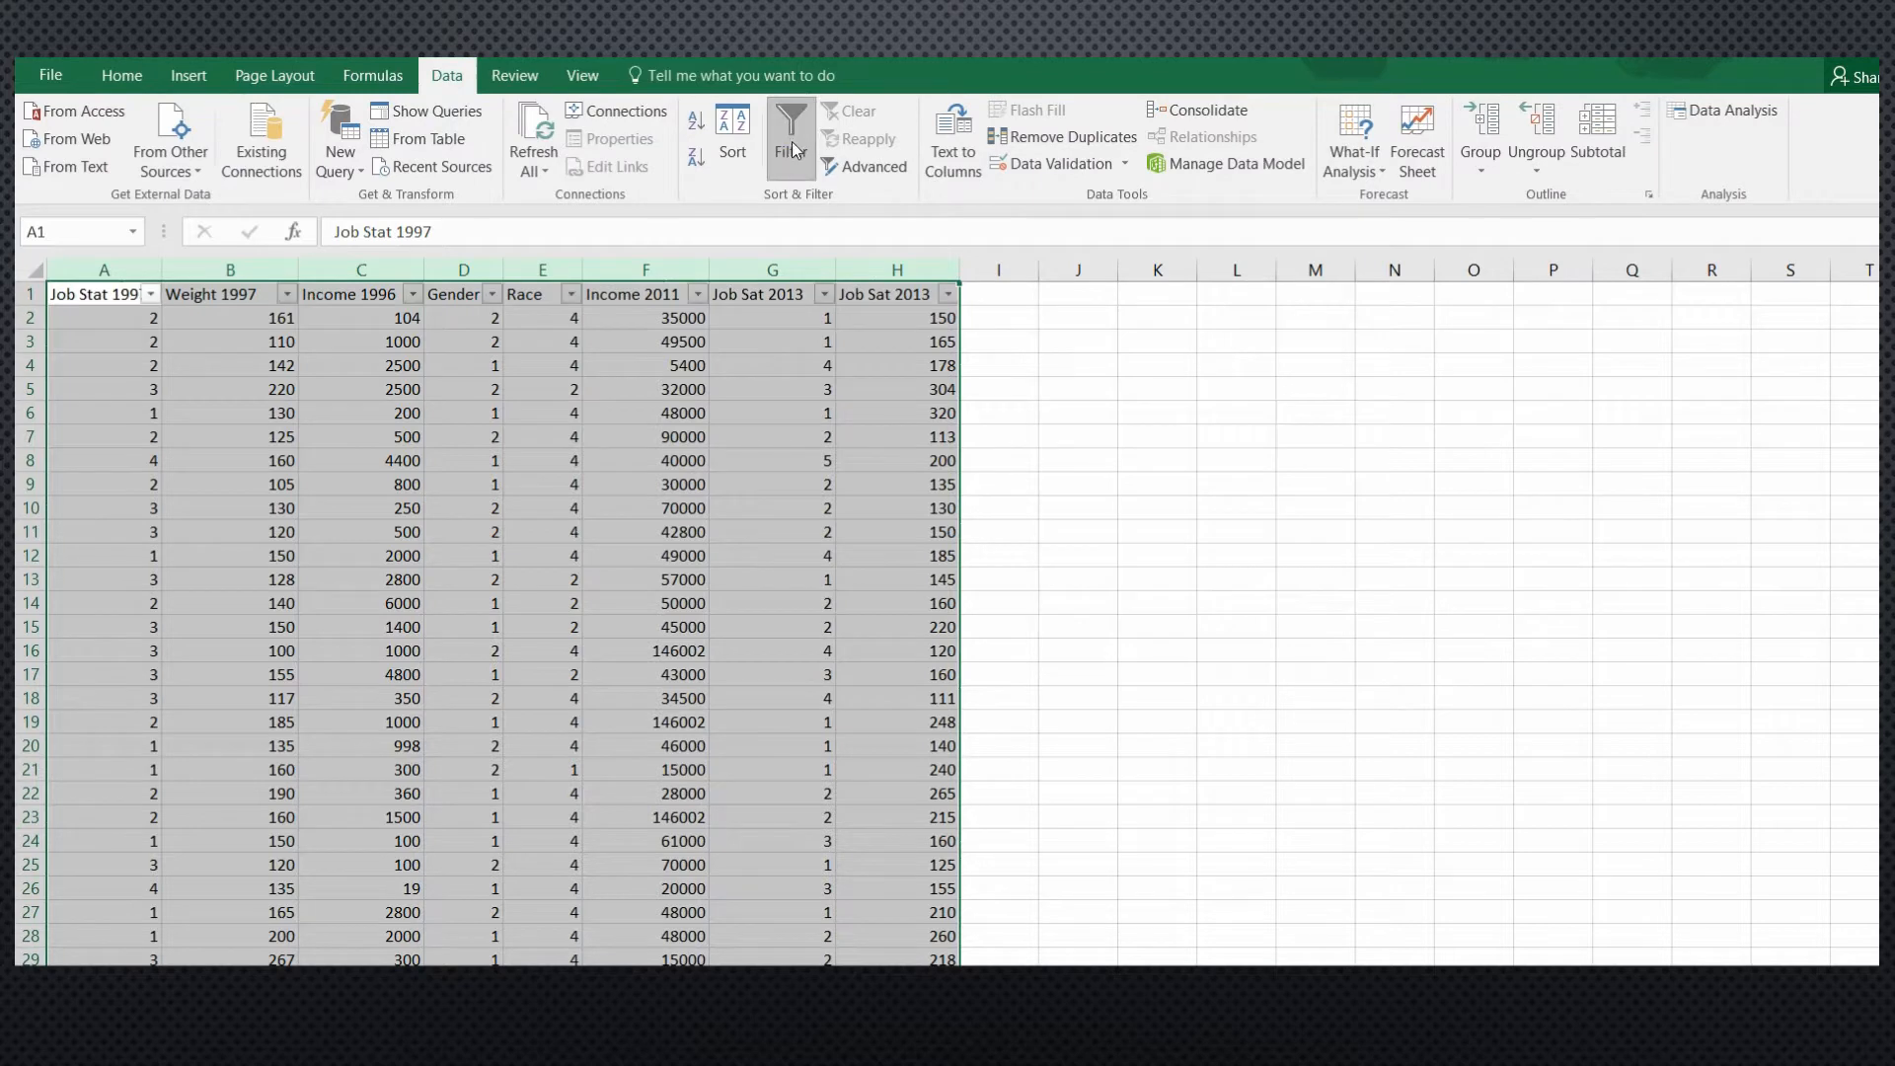
Step: Filter the Race column to show only the records with value 1
left_click(572, 294)
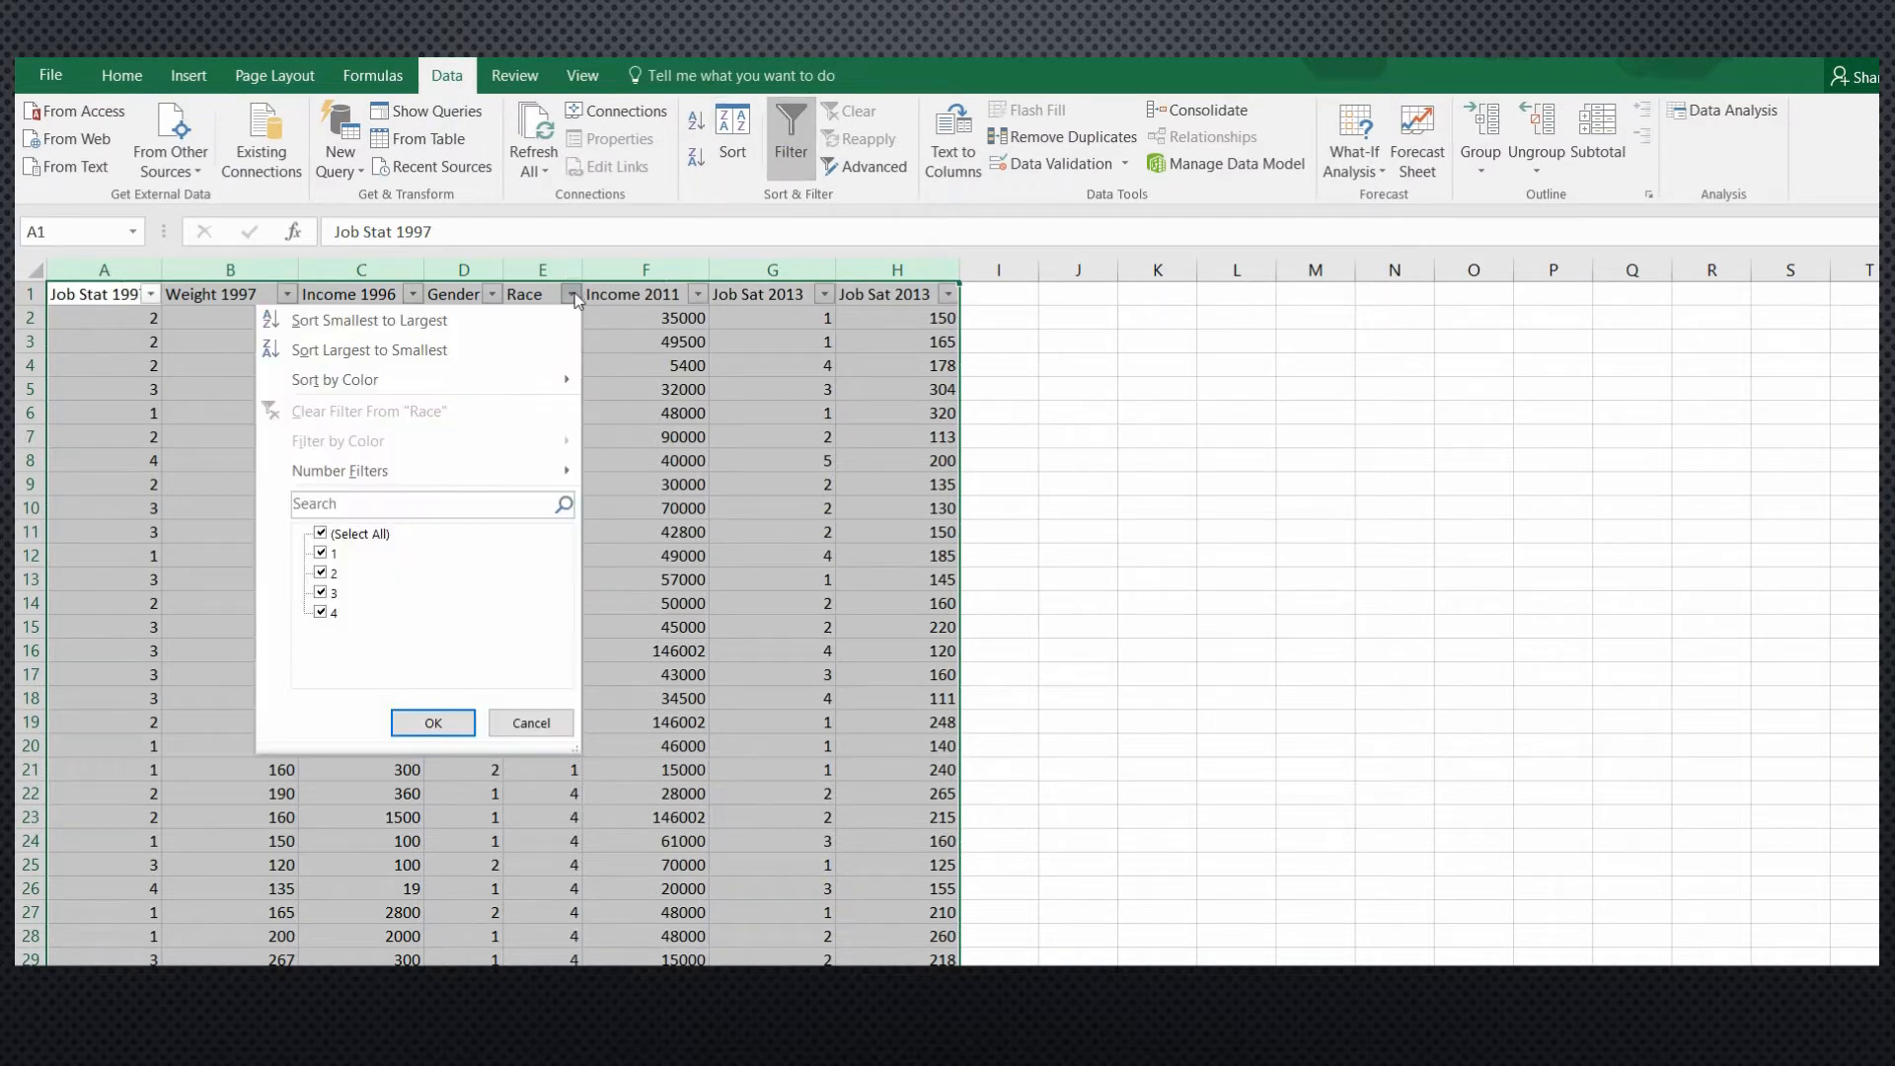
left_click(320, 573)
left_click(321, 592)
left_click(321, 612)
left_click(434, 724)
left_click(434, 724)
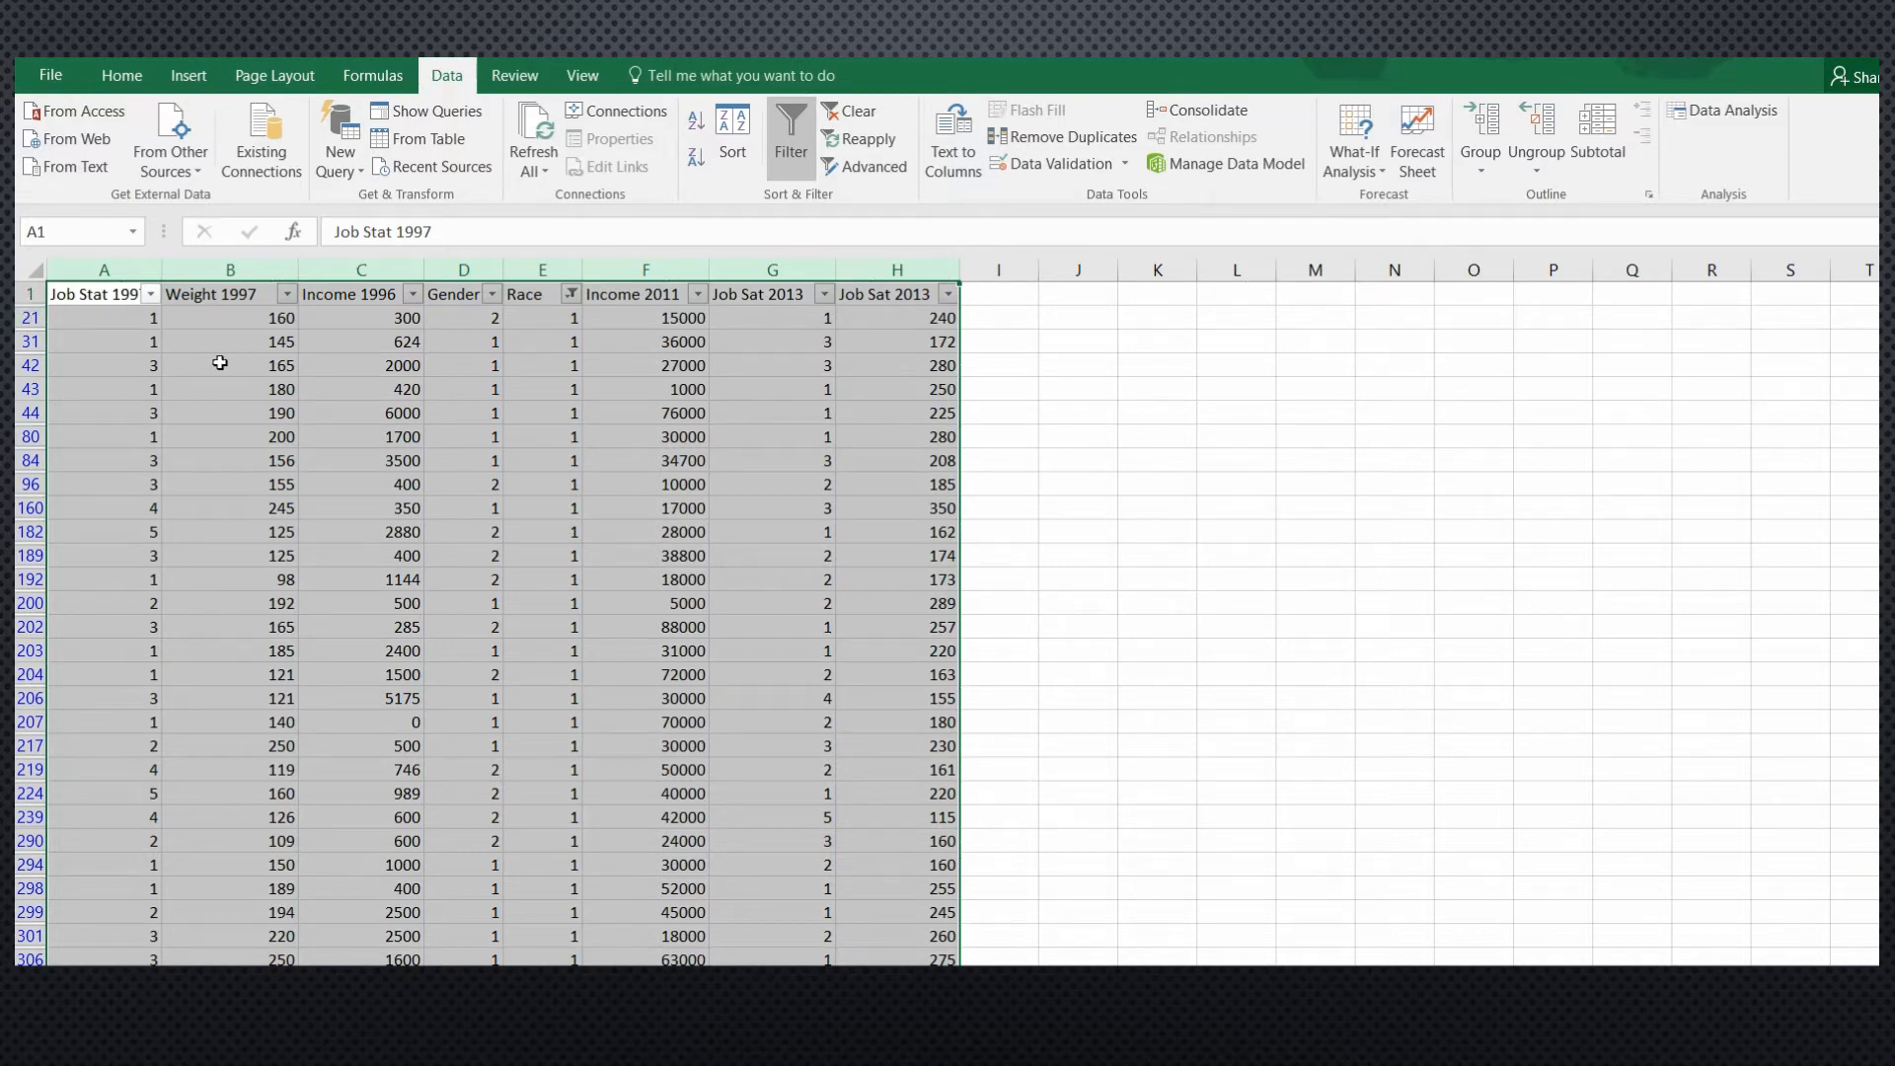
Step: Examine the filtered Race values and the first visible record's entries for gender, 1996 income, 1997 weight and job status
left_click_drag(563, 318, 550, 948)
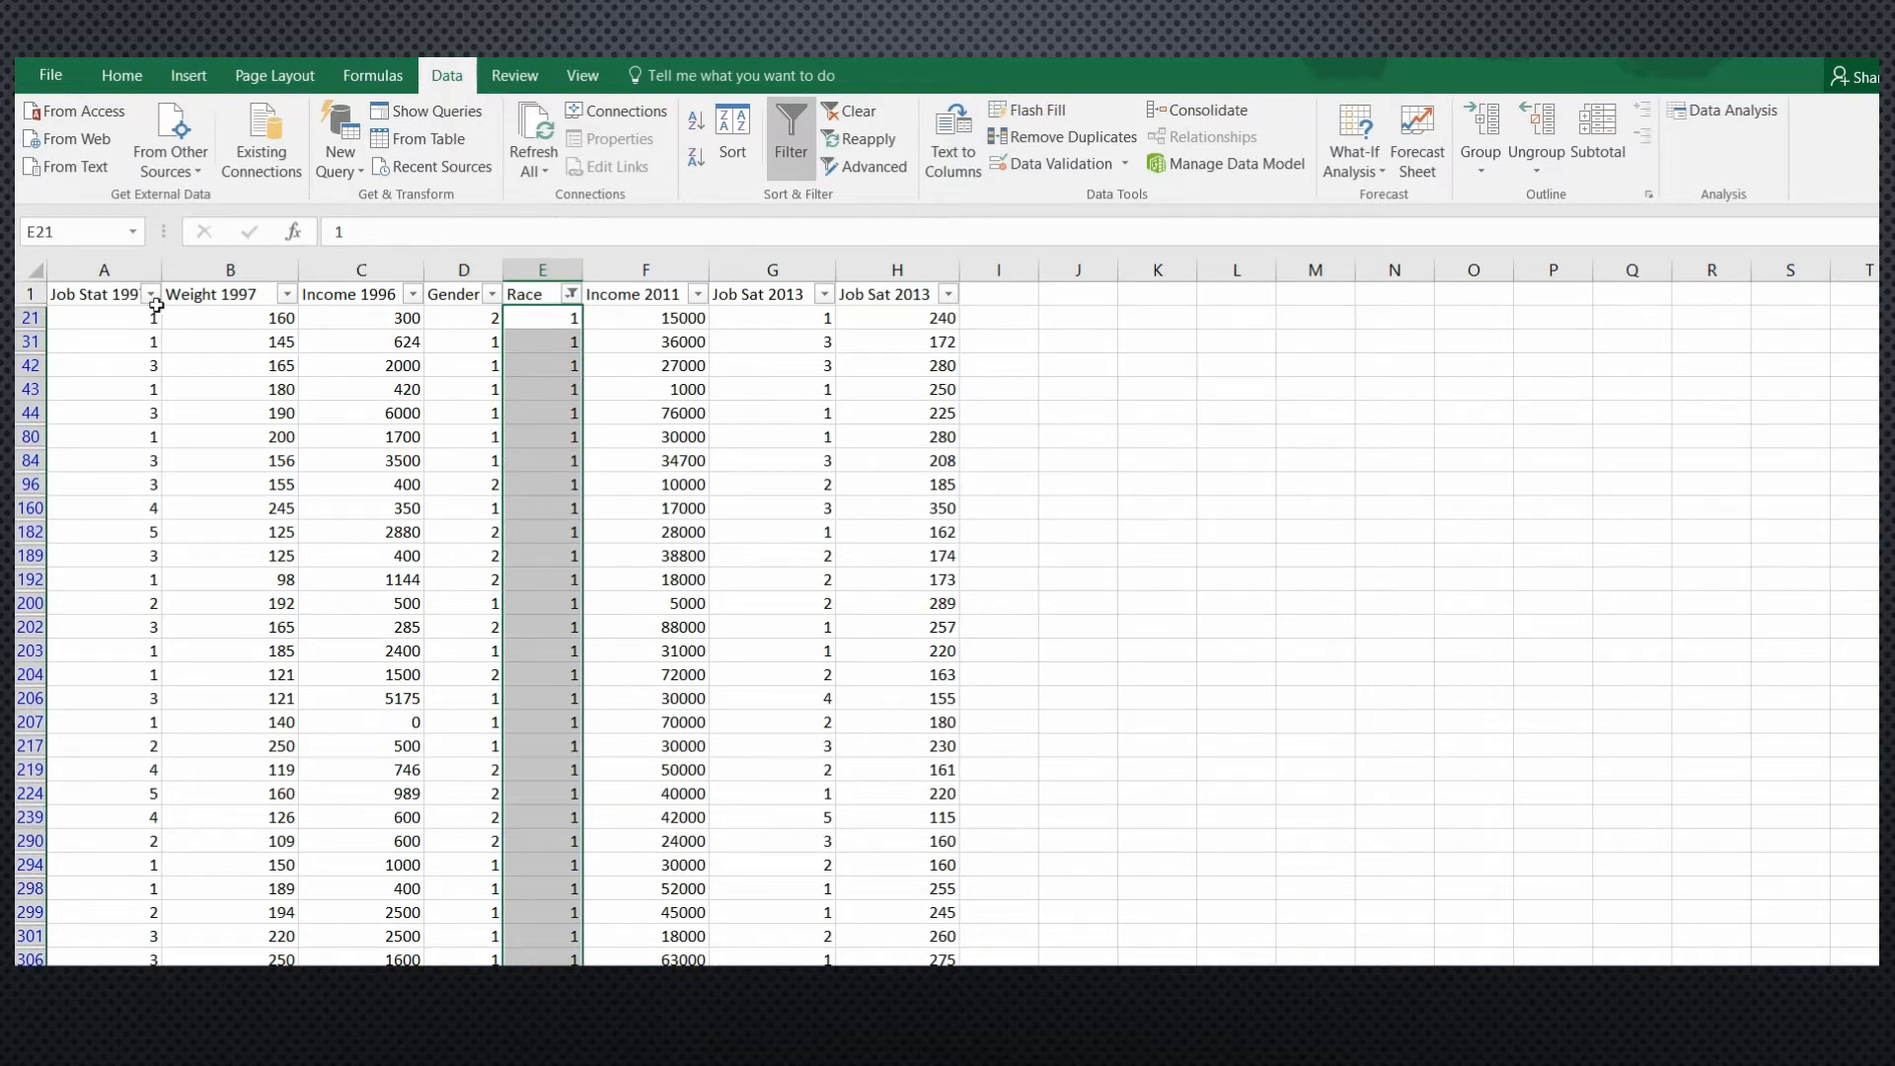
left_click(23, 317)
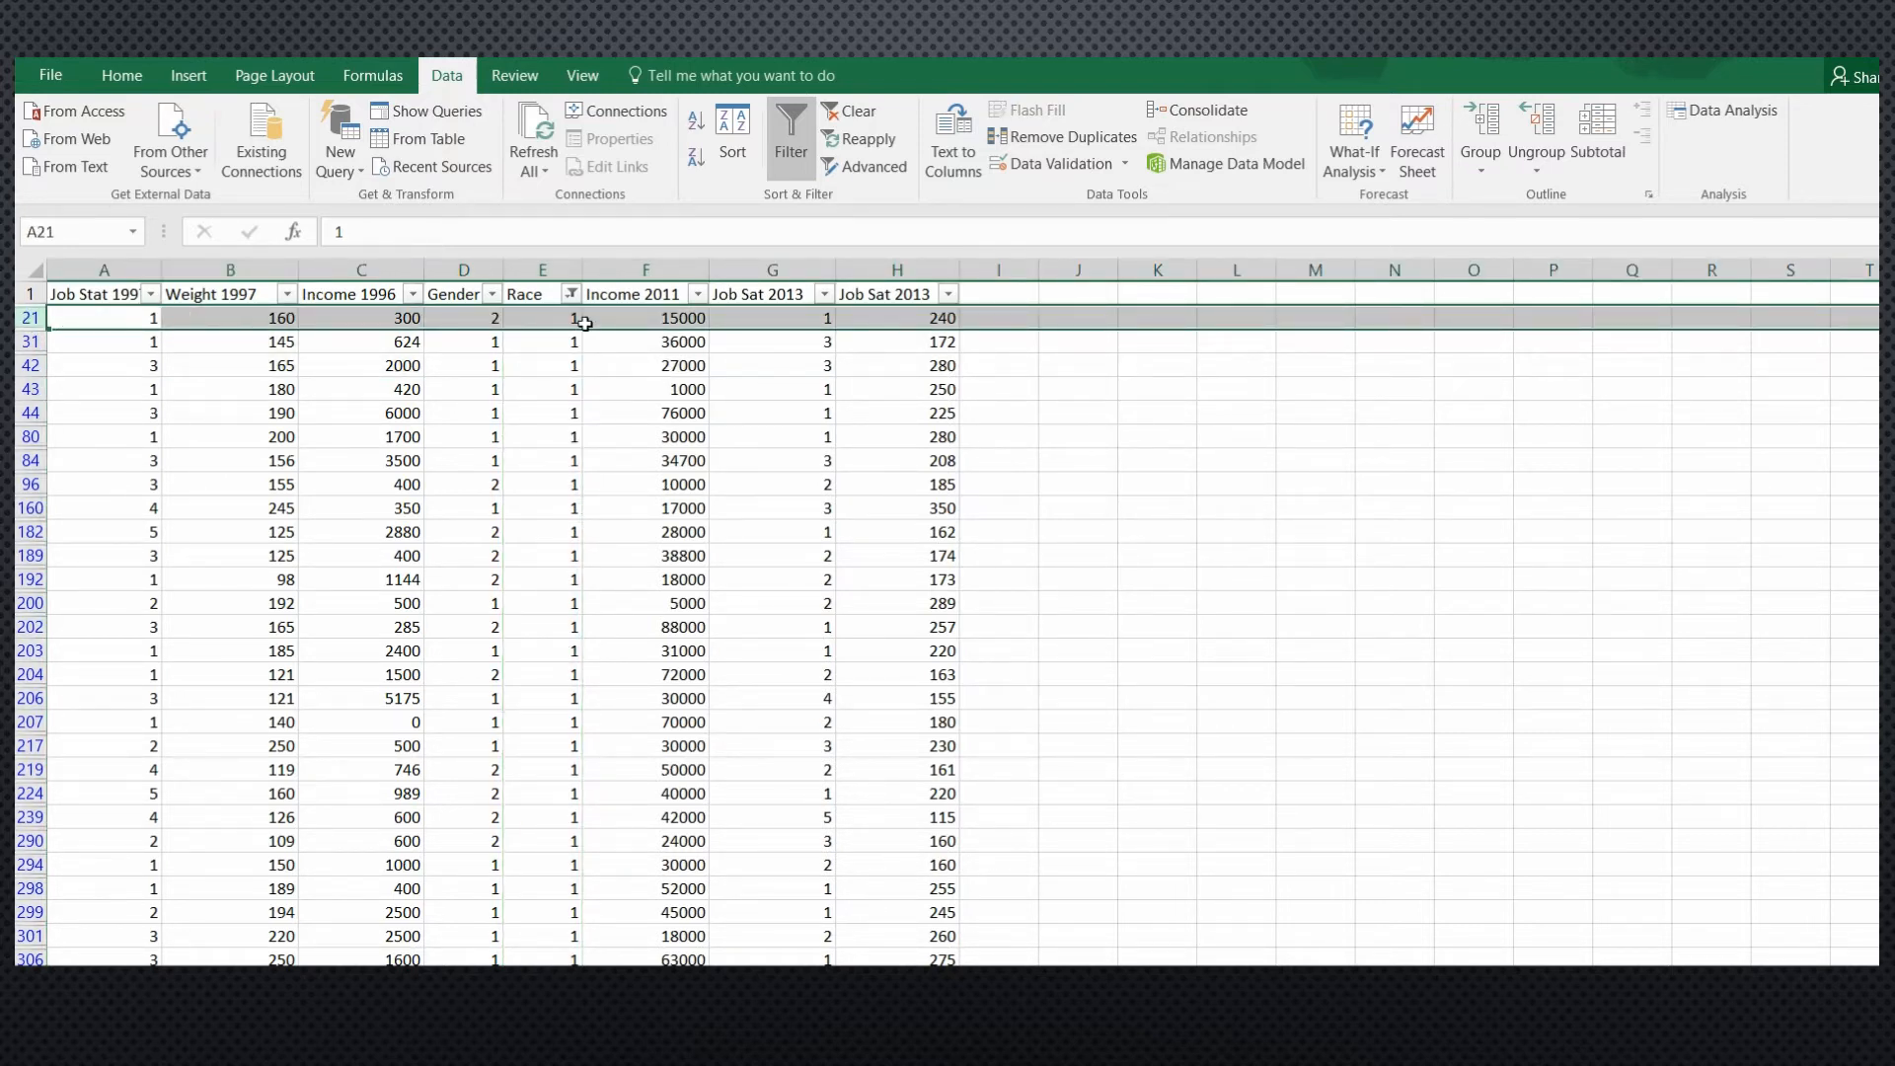
left_click(553, 316)
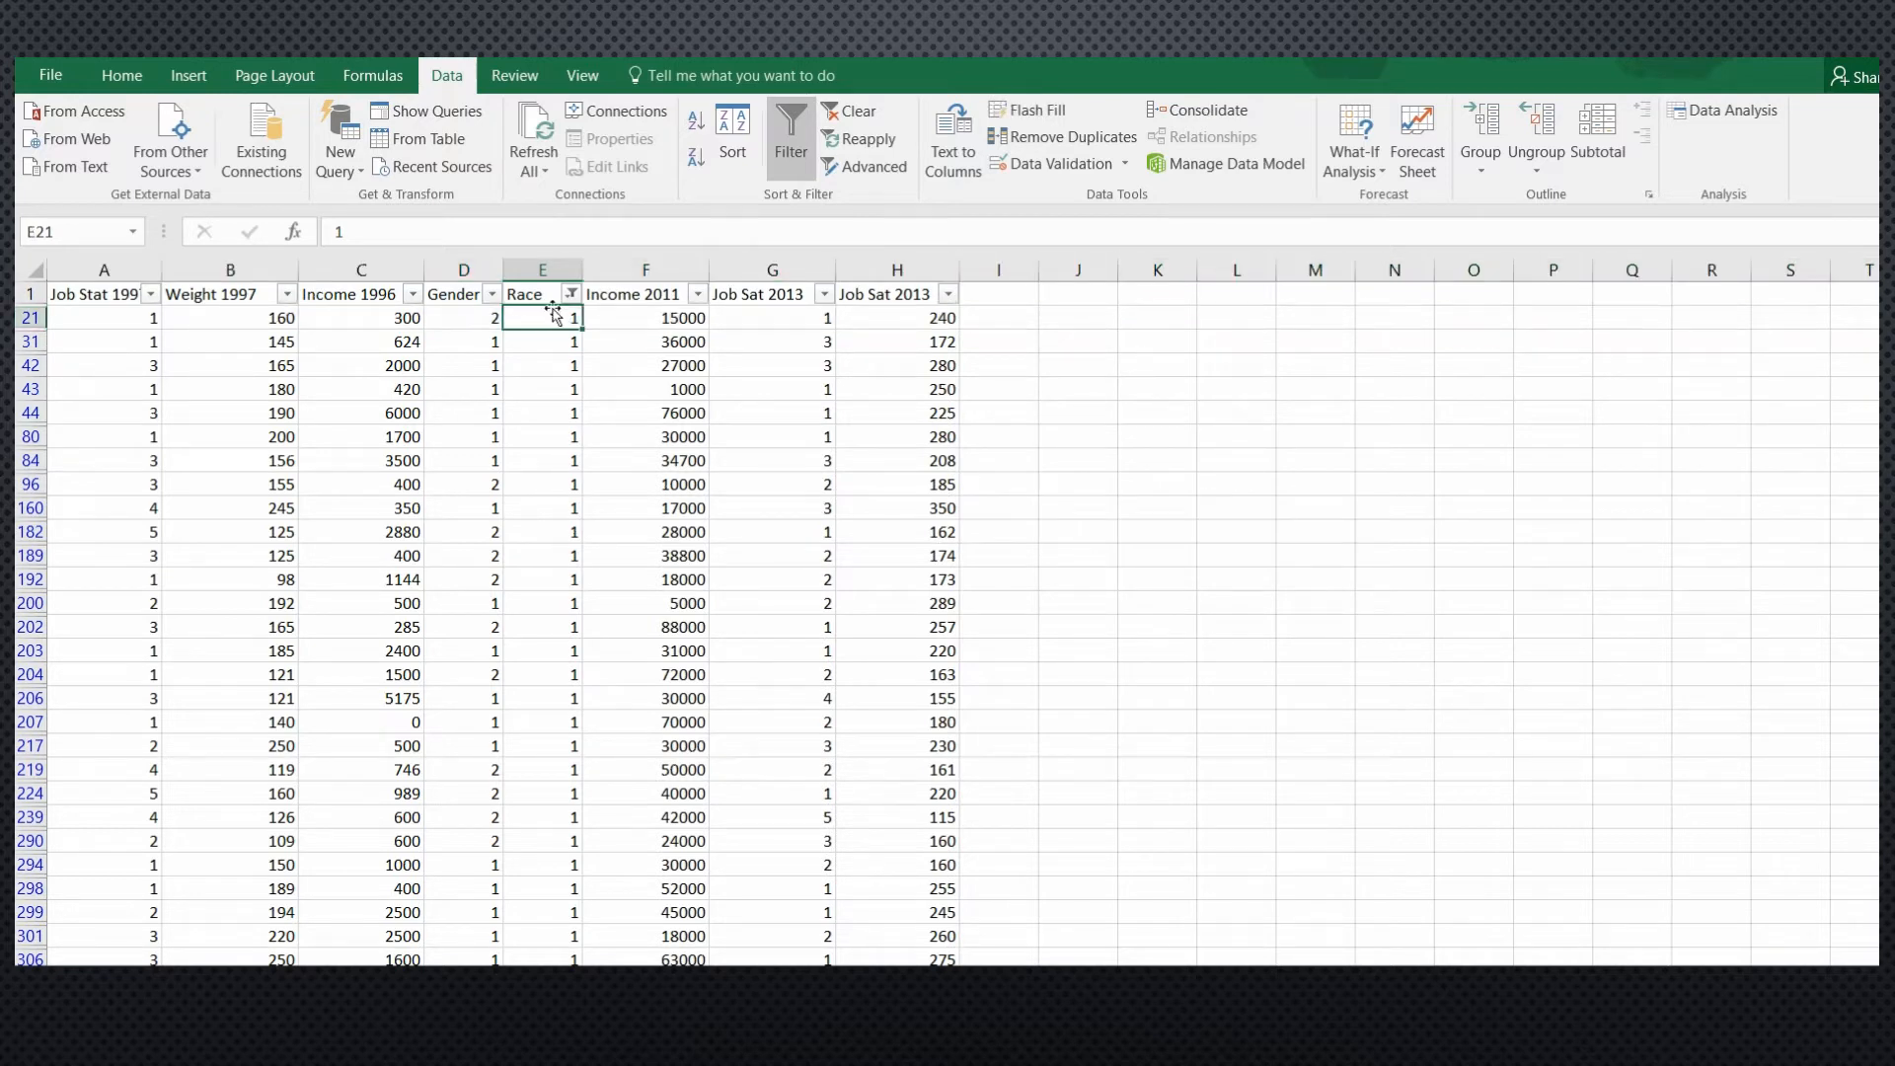
left_click(477, 315)
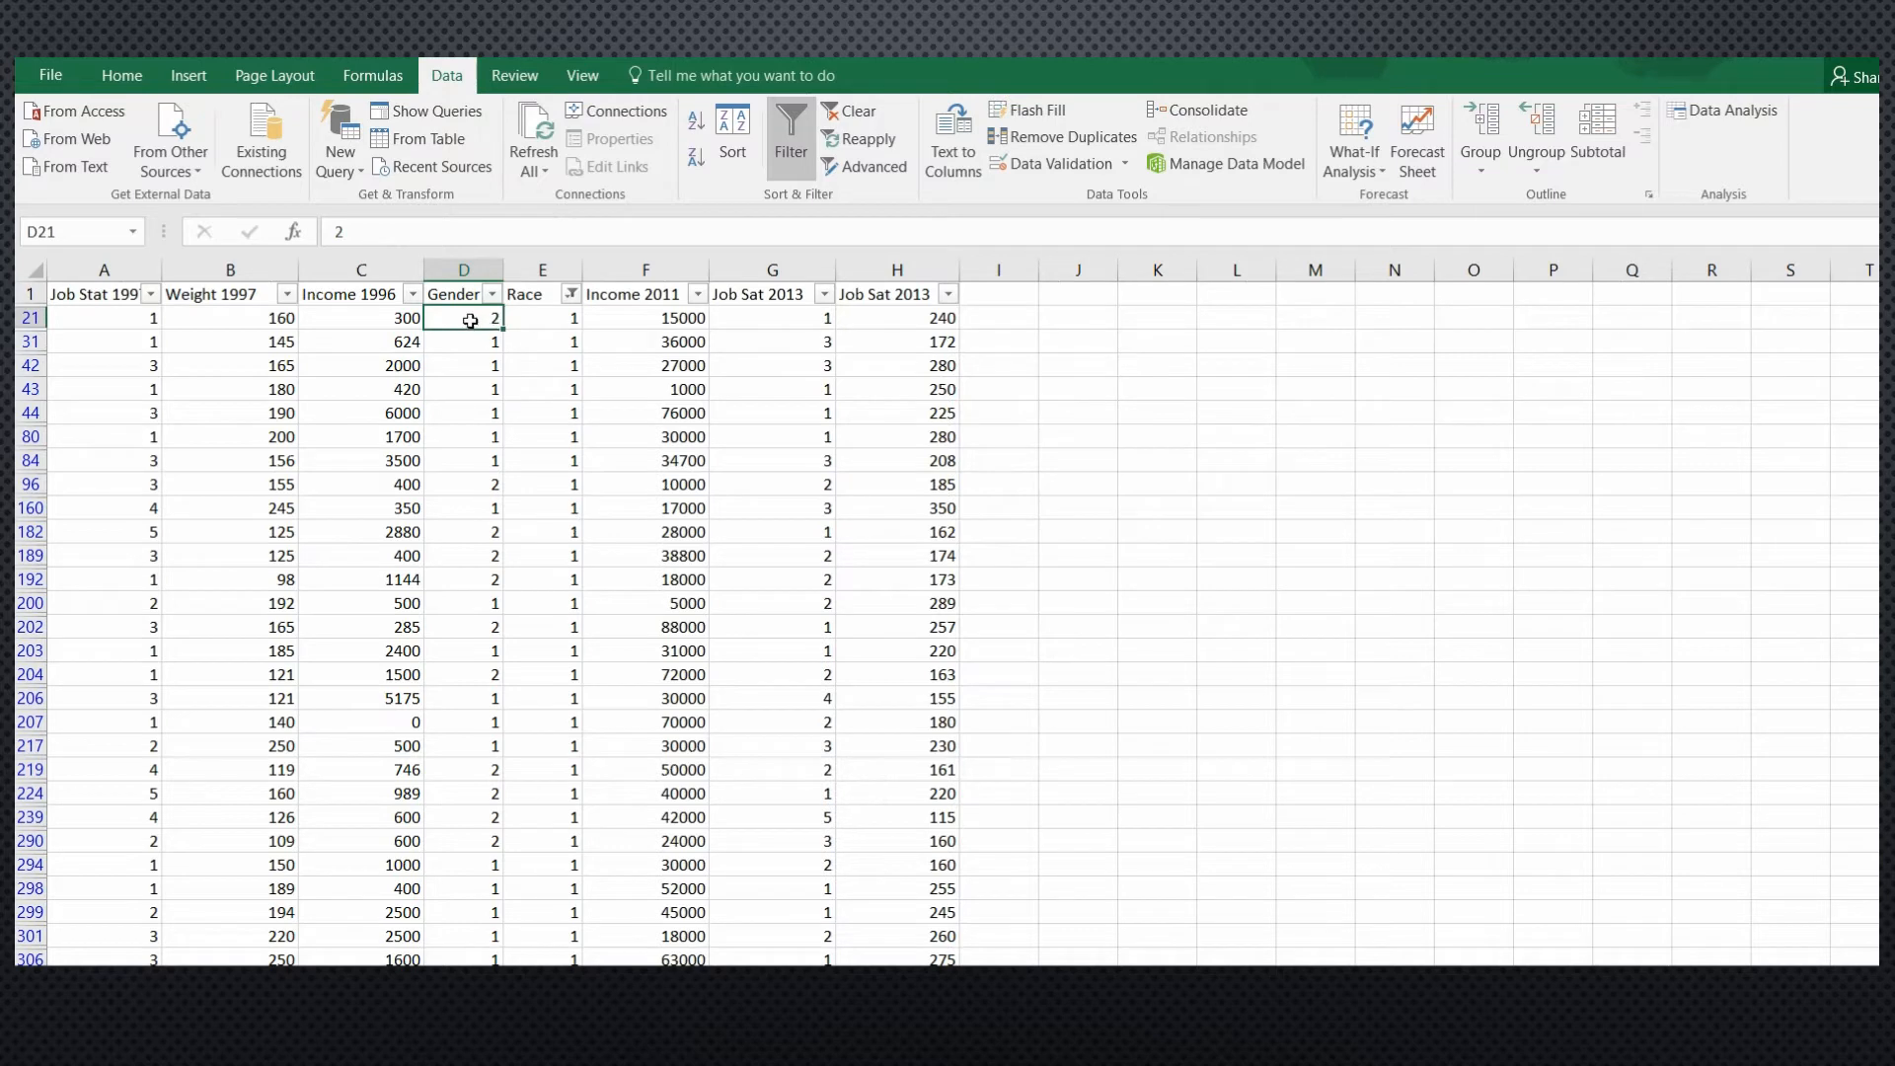
left_click(378, 317)
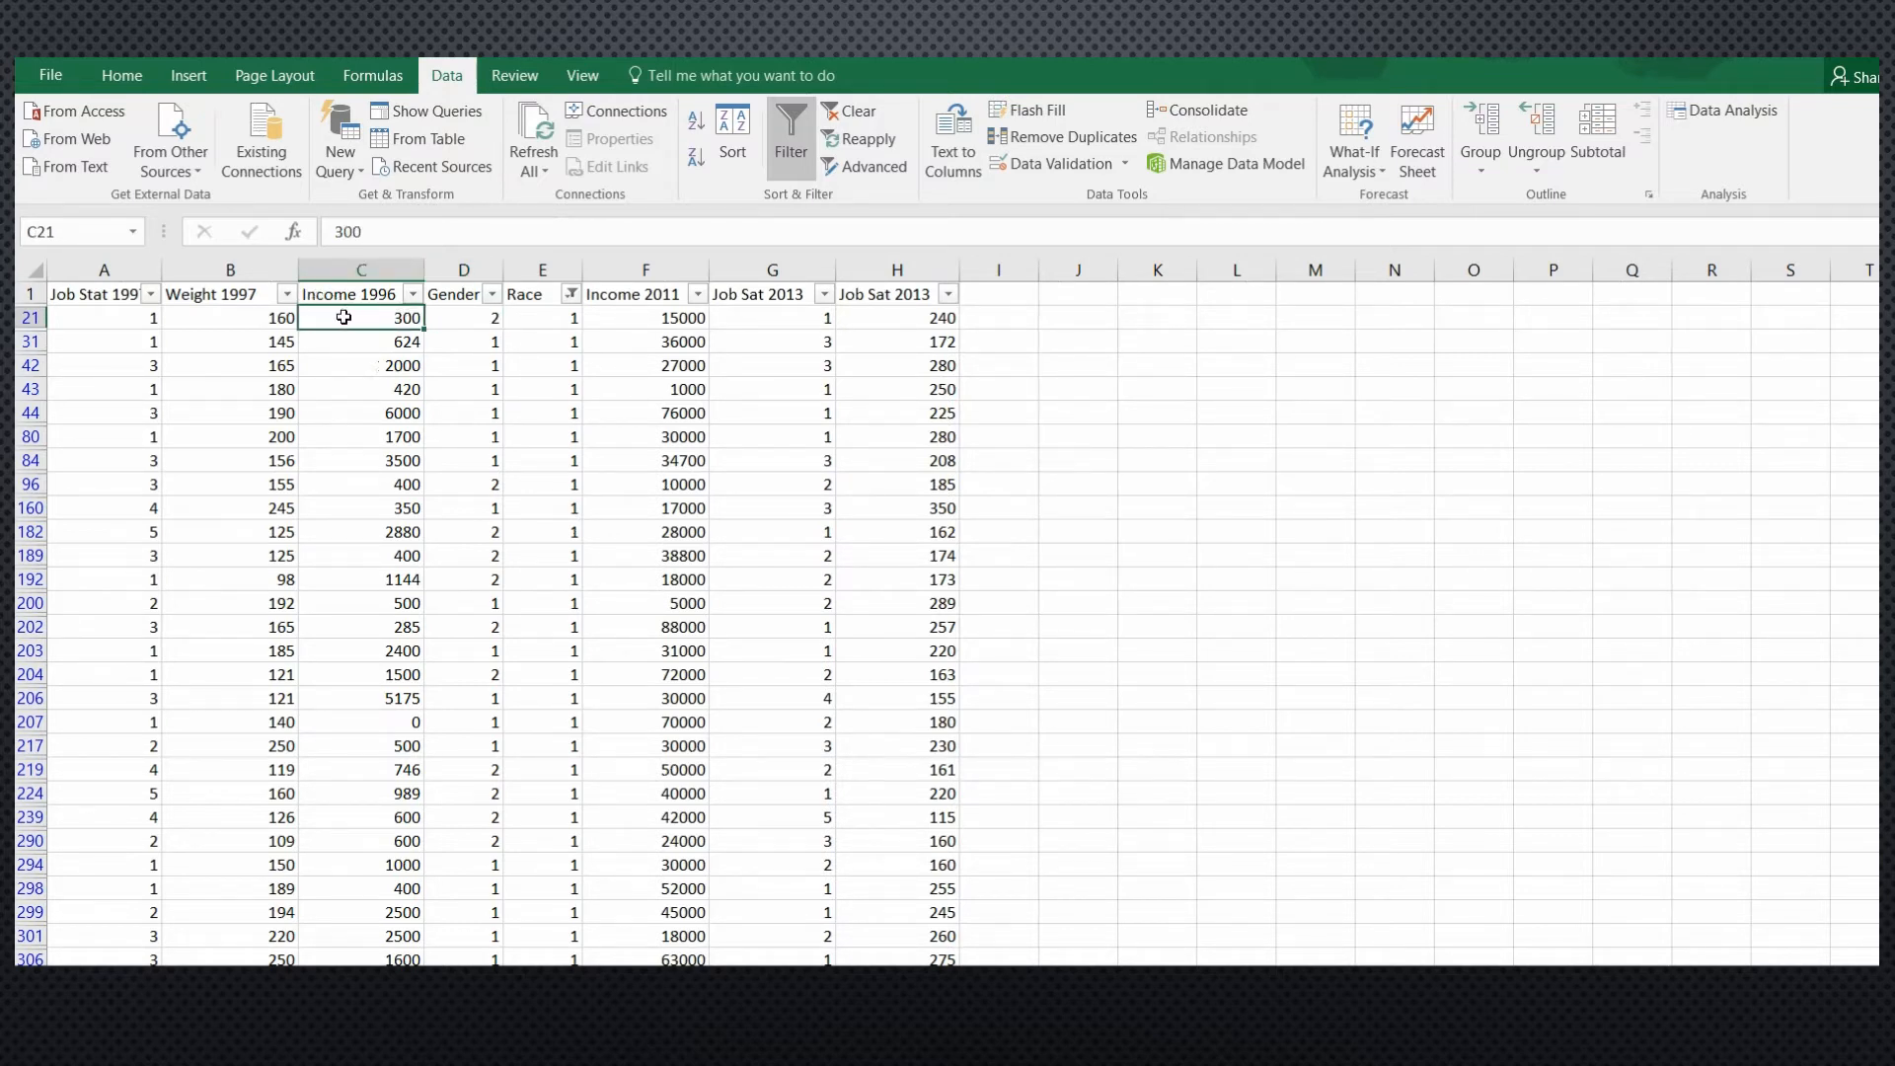
left_click(249, 317)
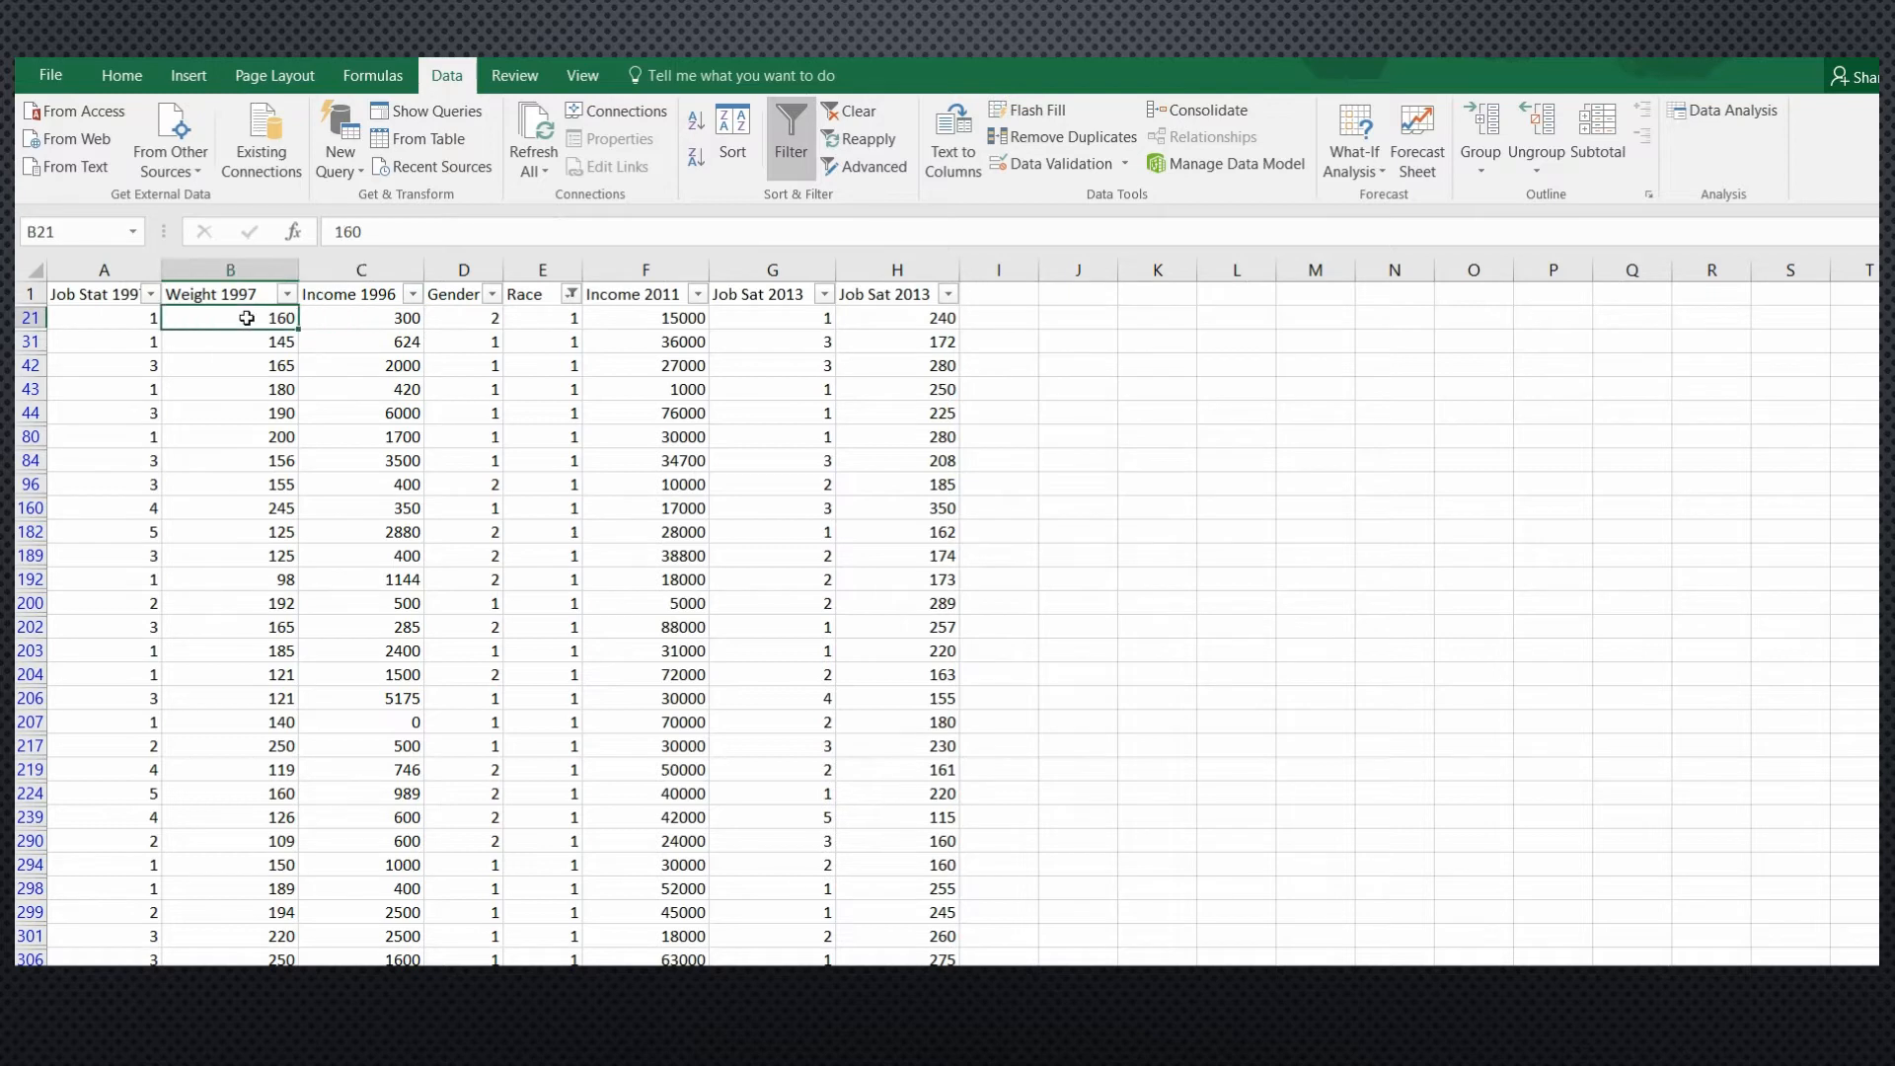
left_click(129, 321)
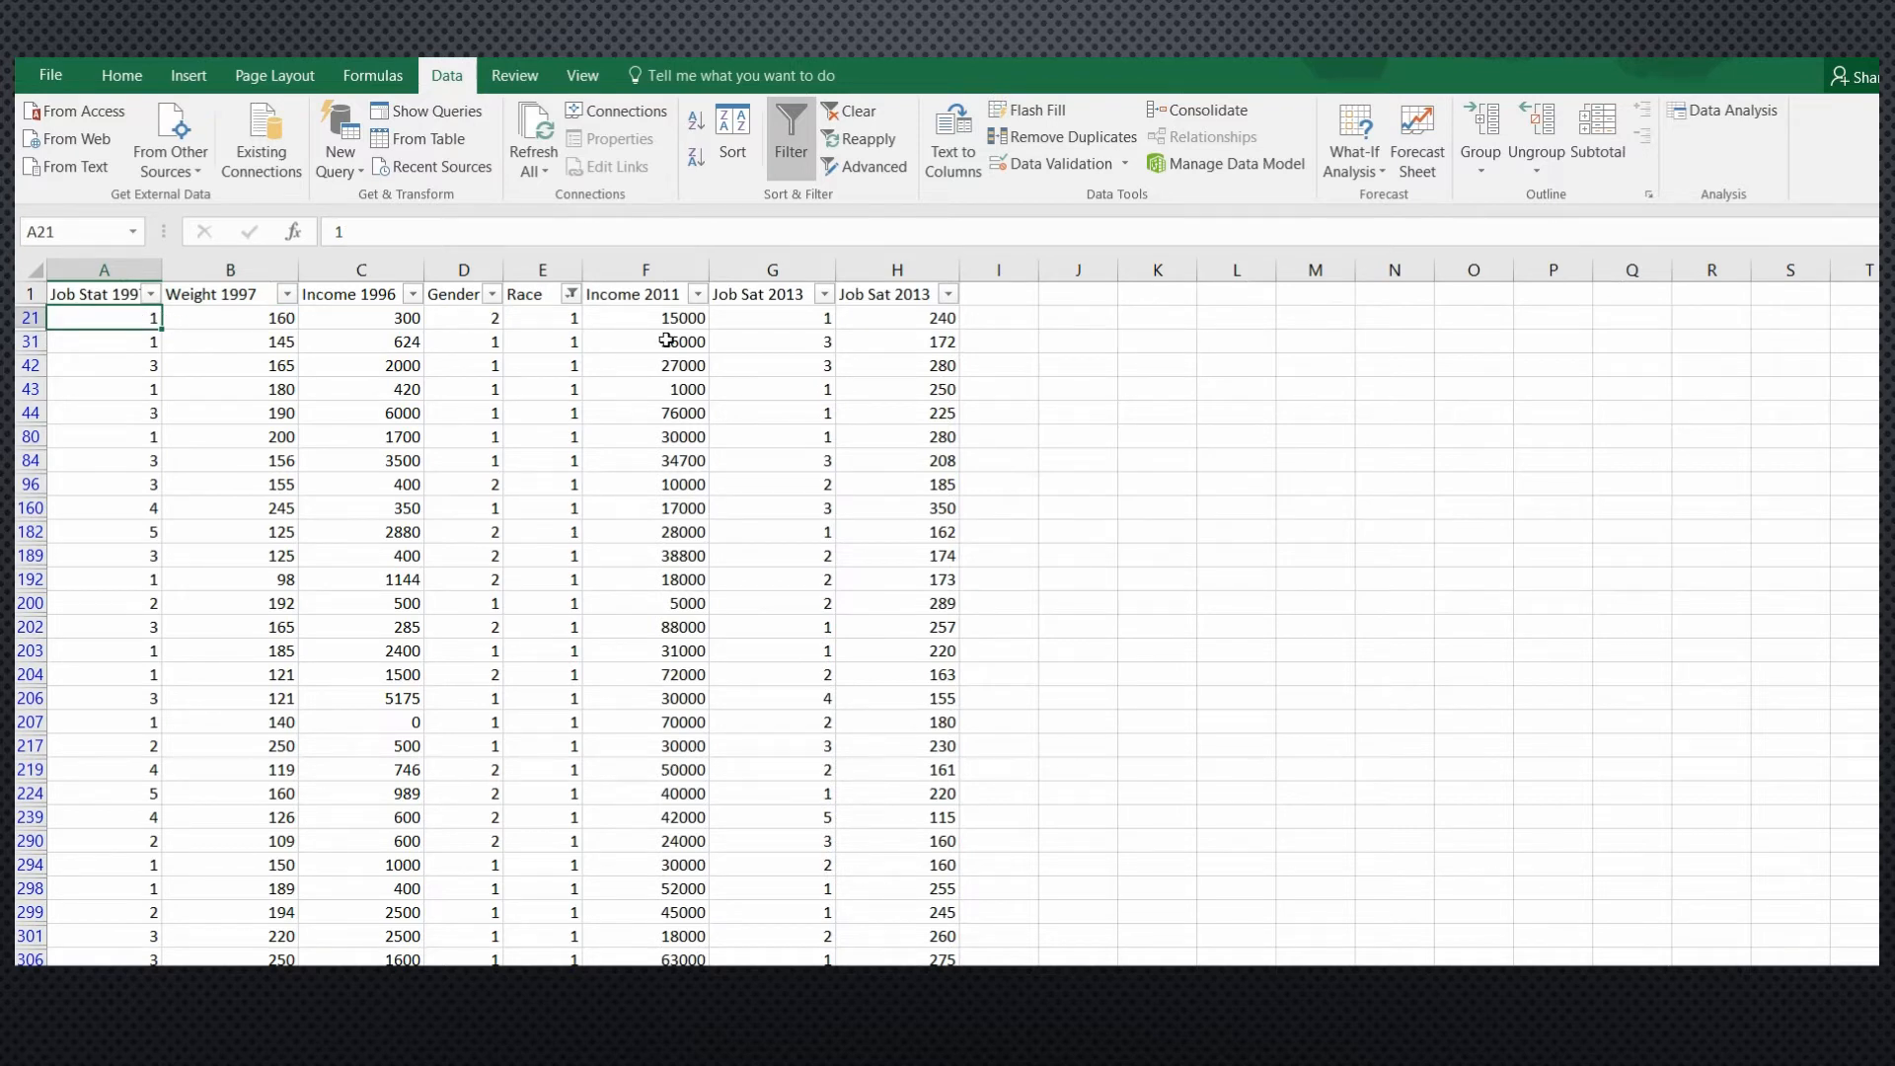
left_click(30, 317)
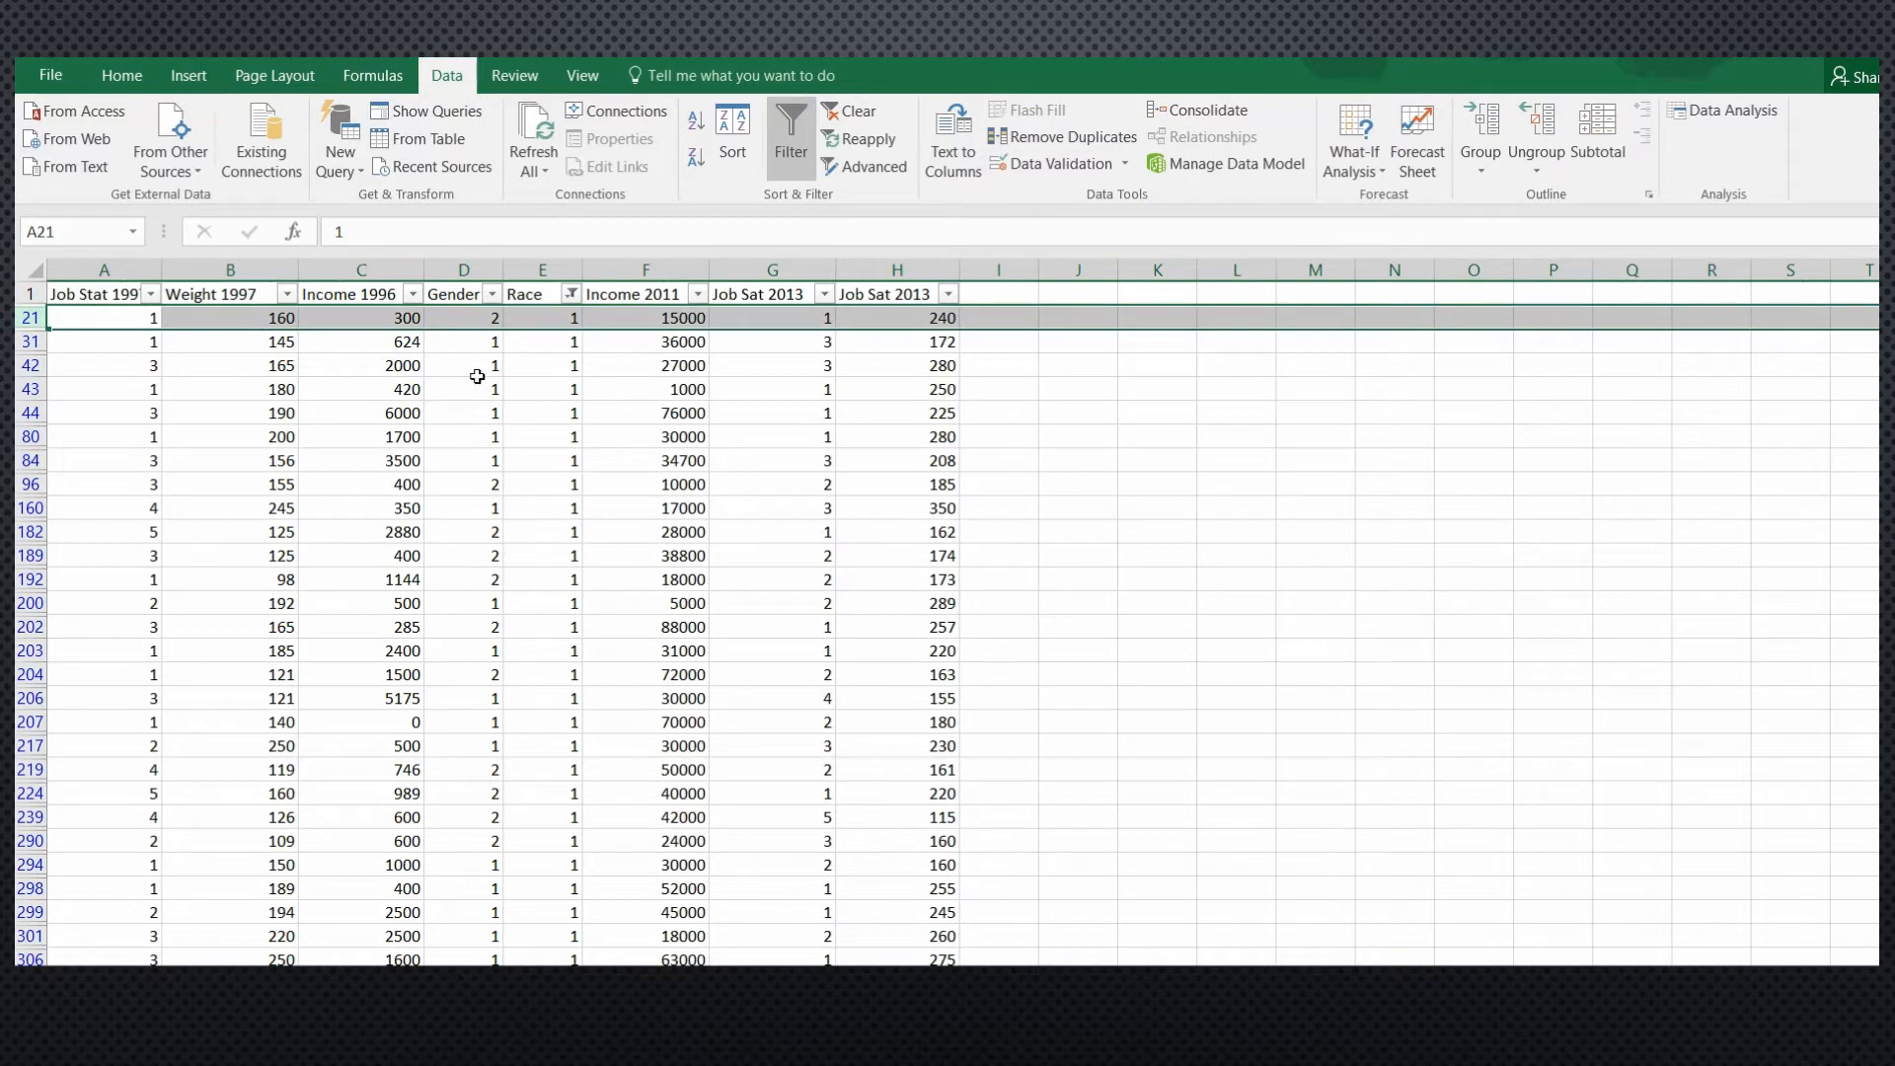
left_click(562, 365)
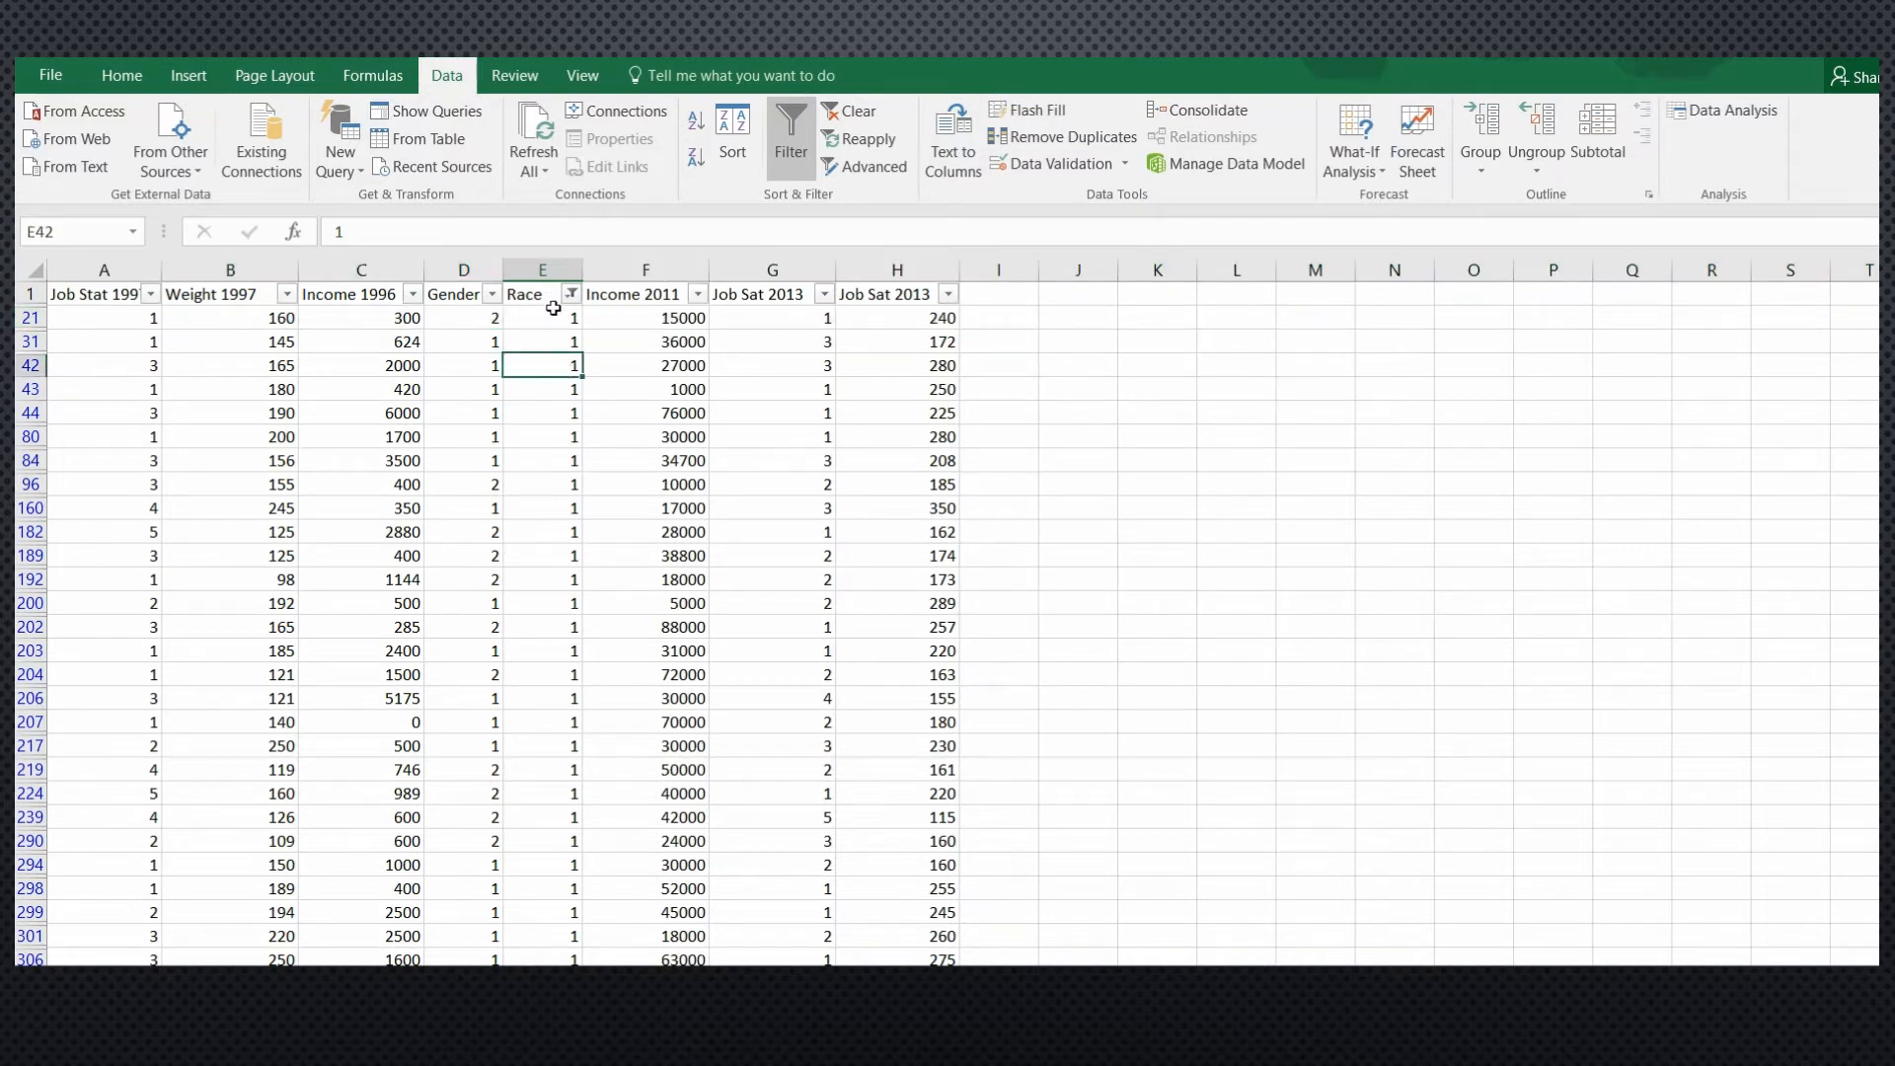
left_click_drag(554, 316, 550, 727)
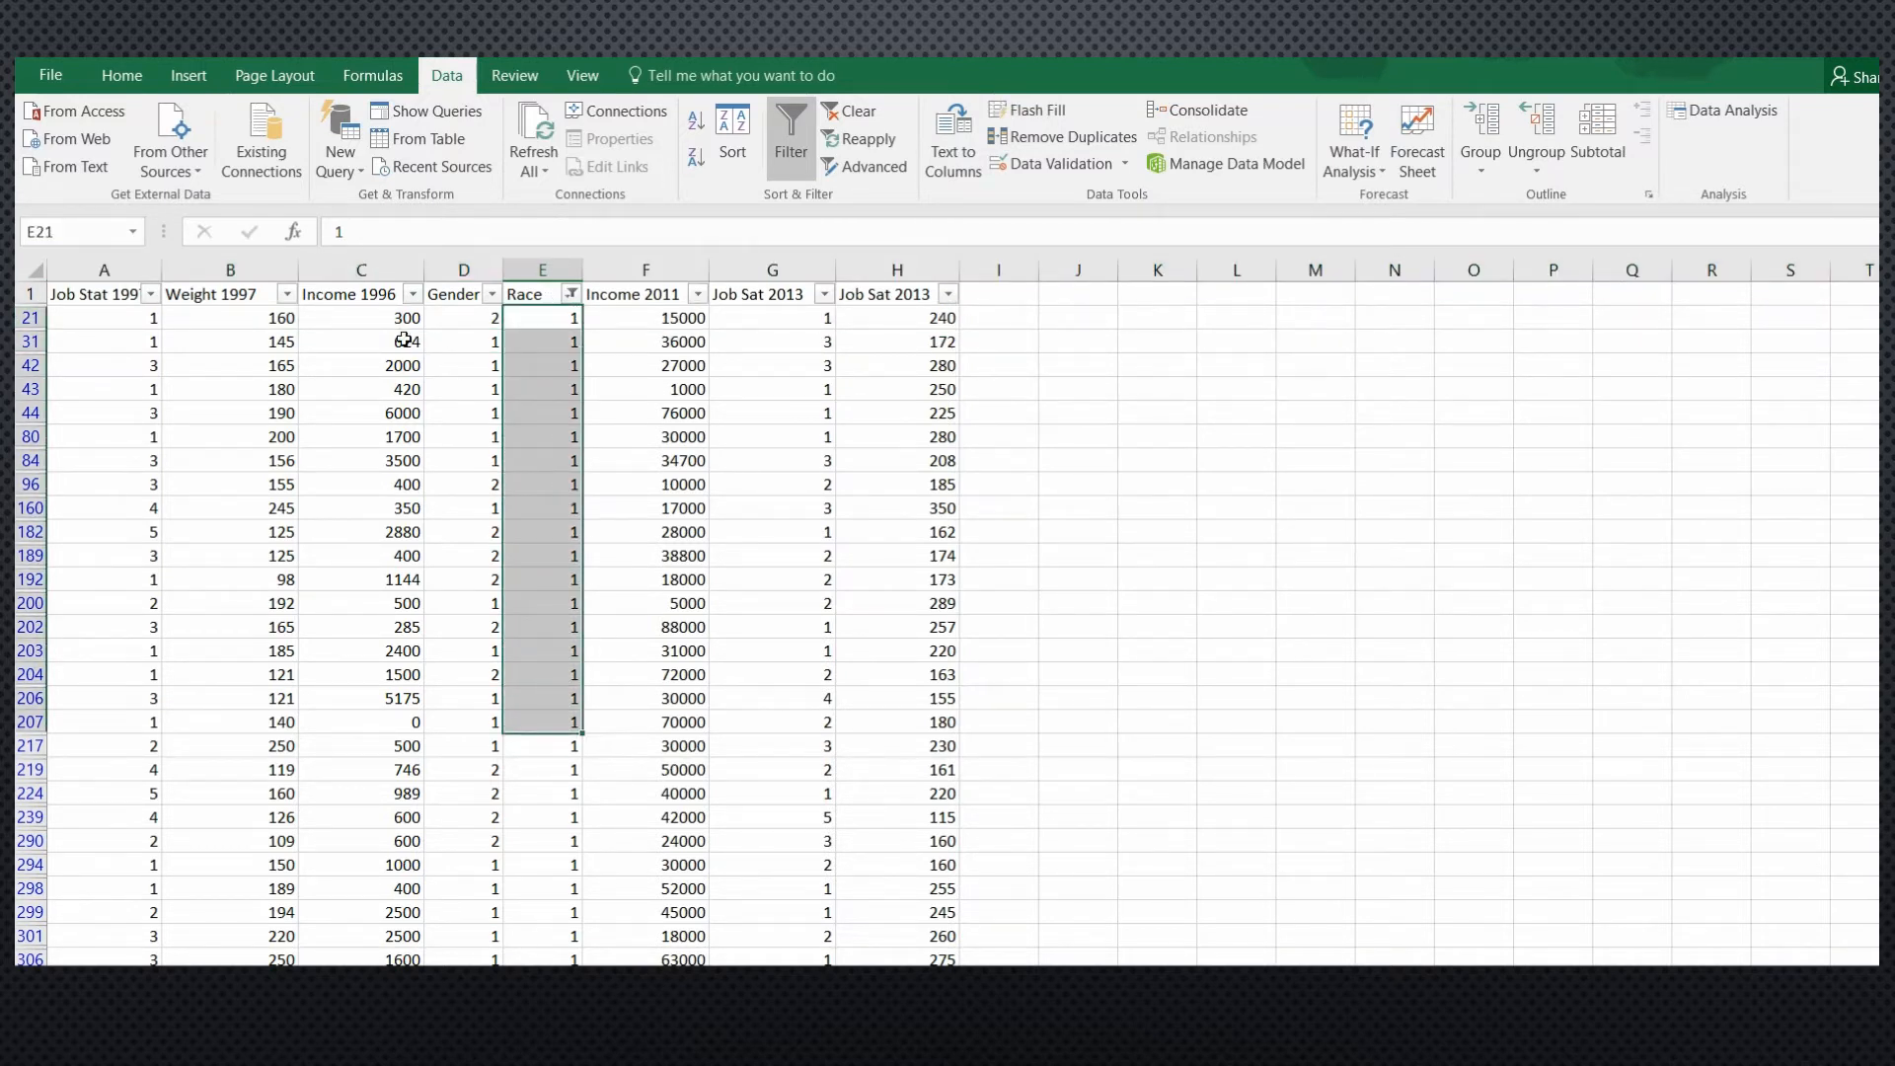
Step: Copy the filtered Weight 1997 column and paste it as values into the blank sheet starting at cell A1
left_click(230, 270)
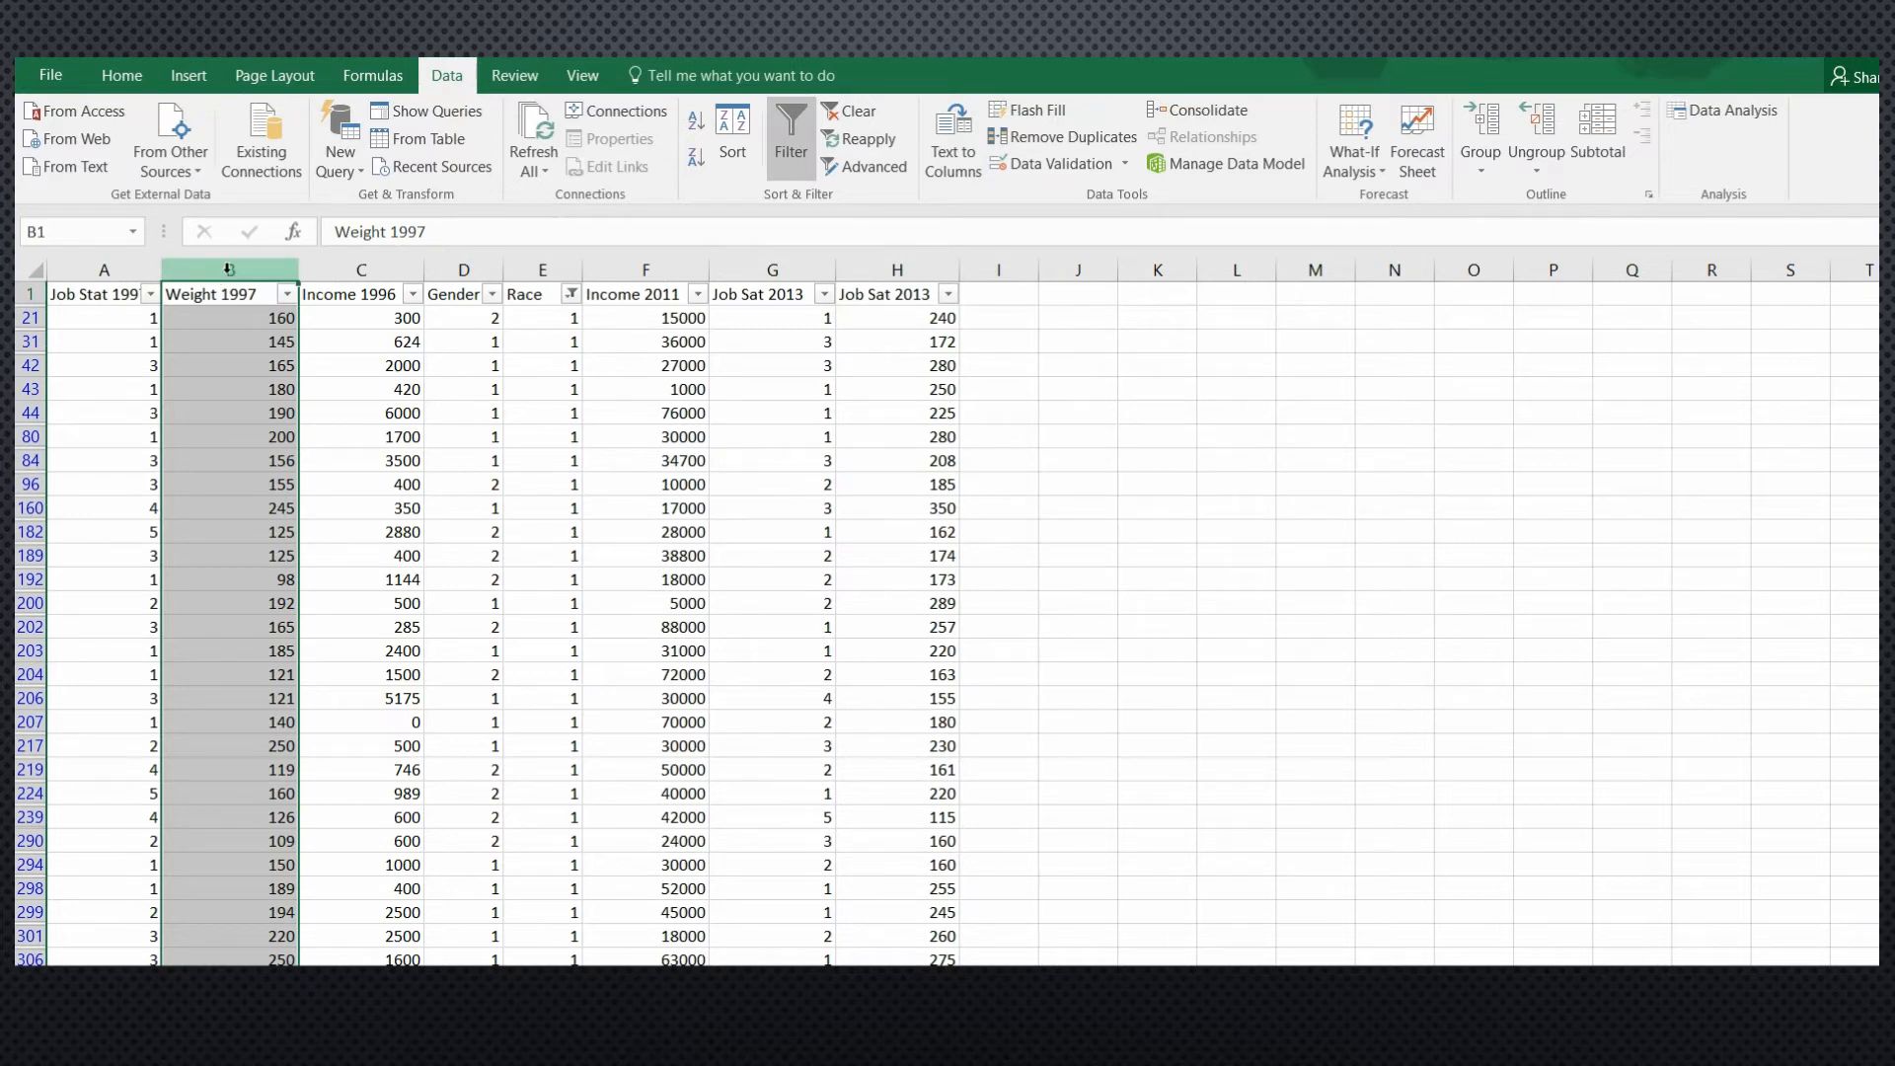
right_click(247, 394)
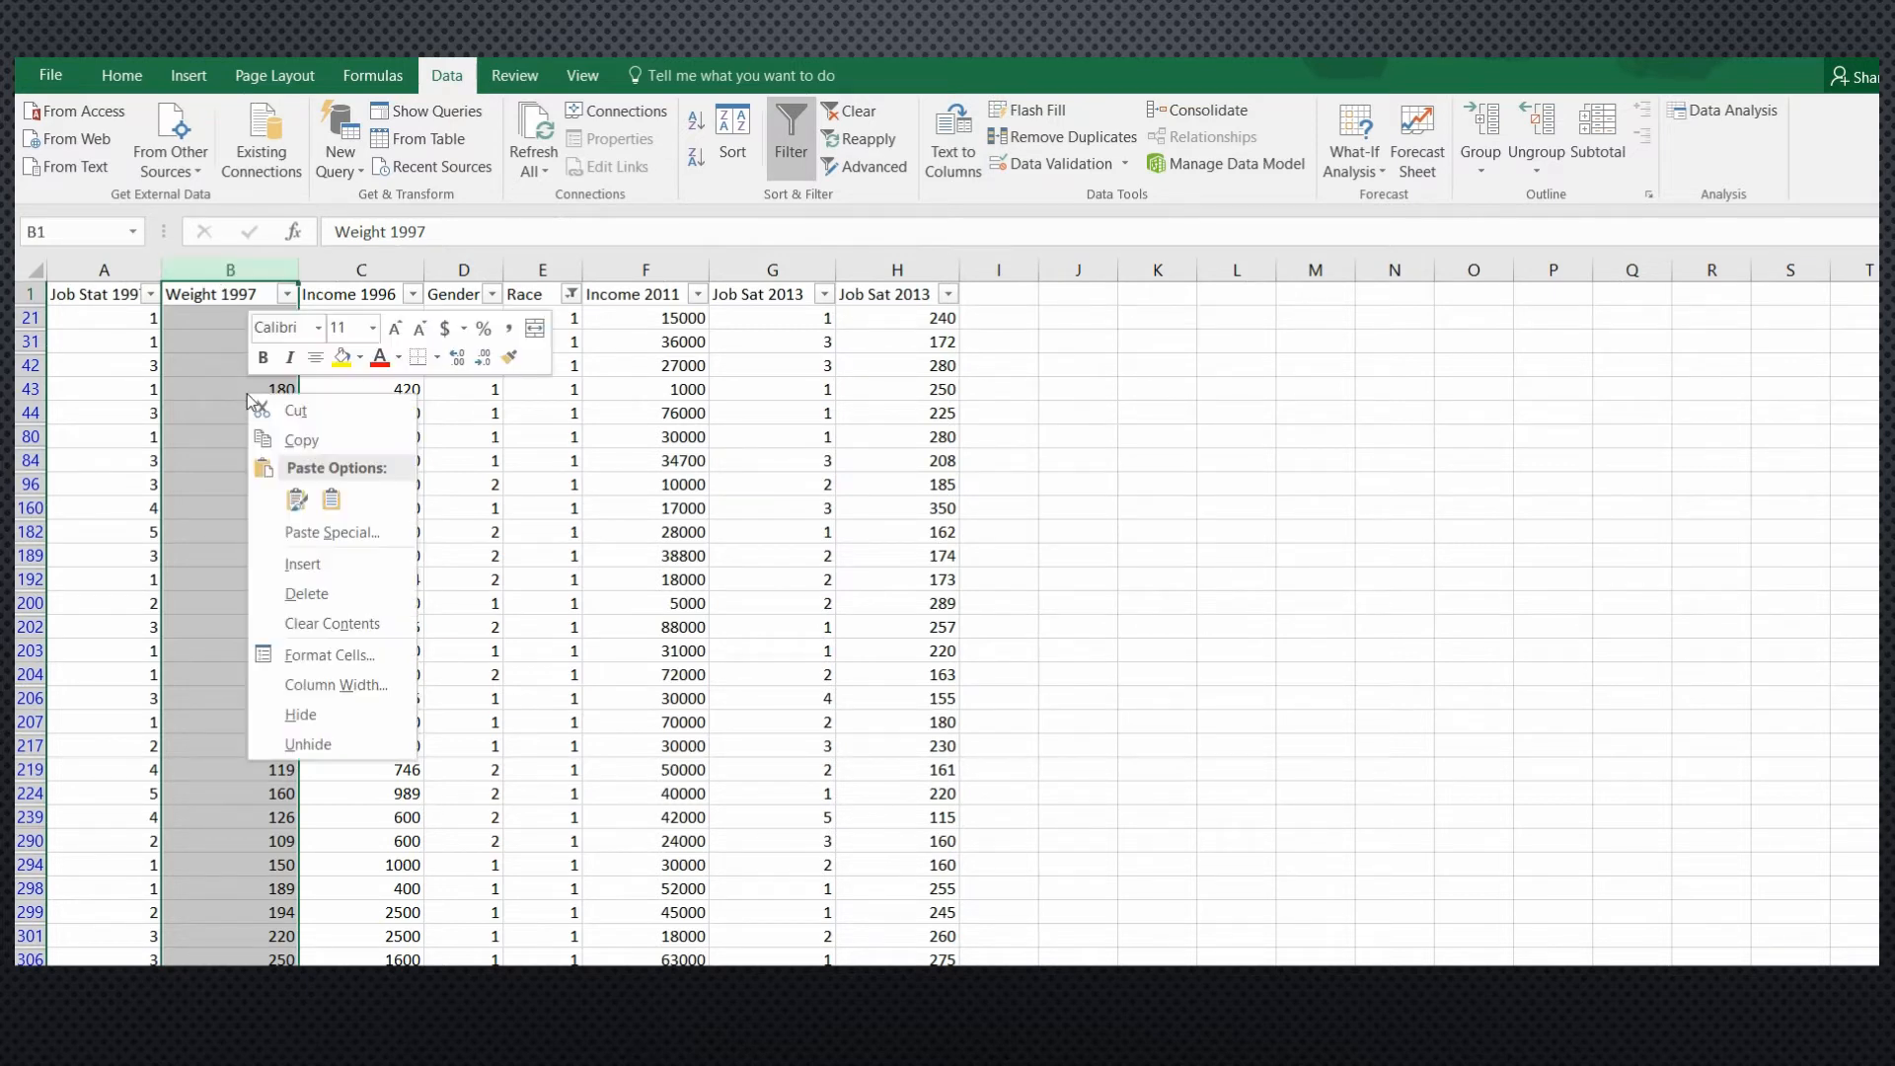
left_click(276, 442)
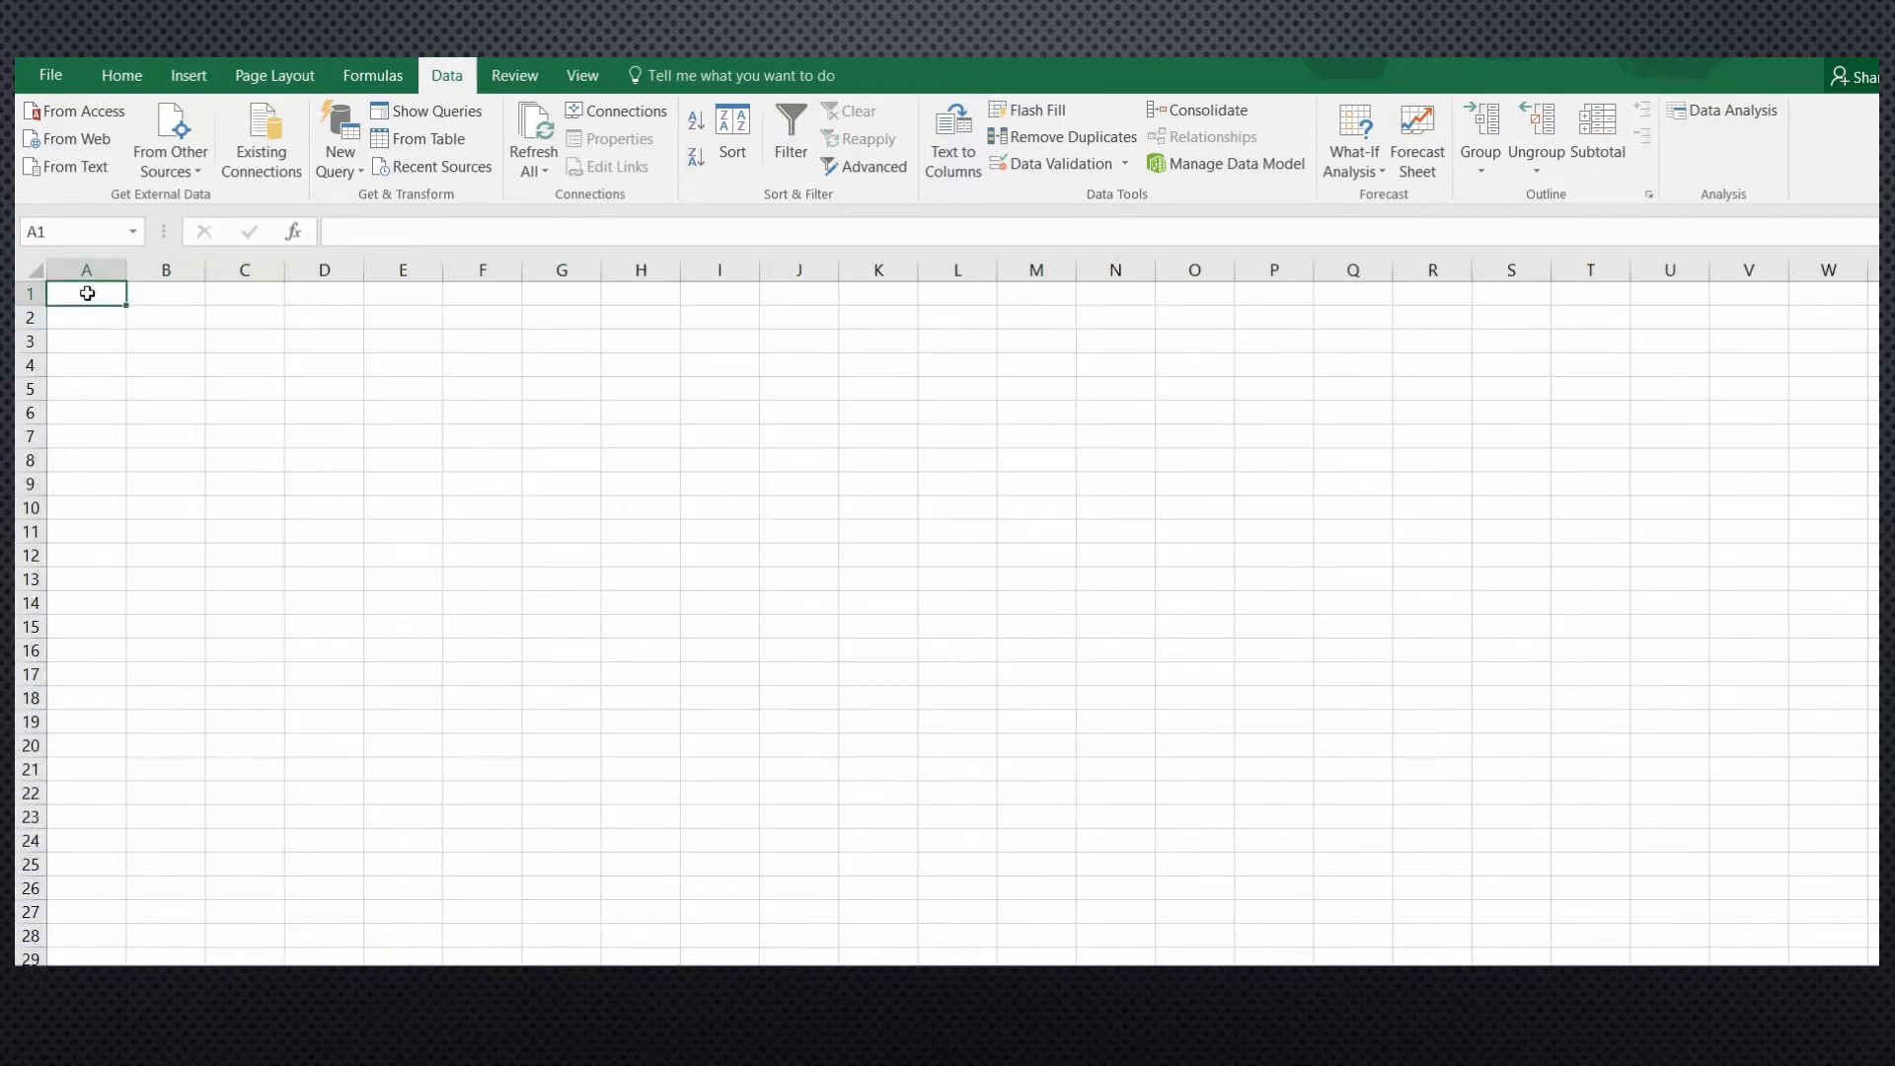
right_click(89, 299)
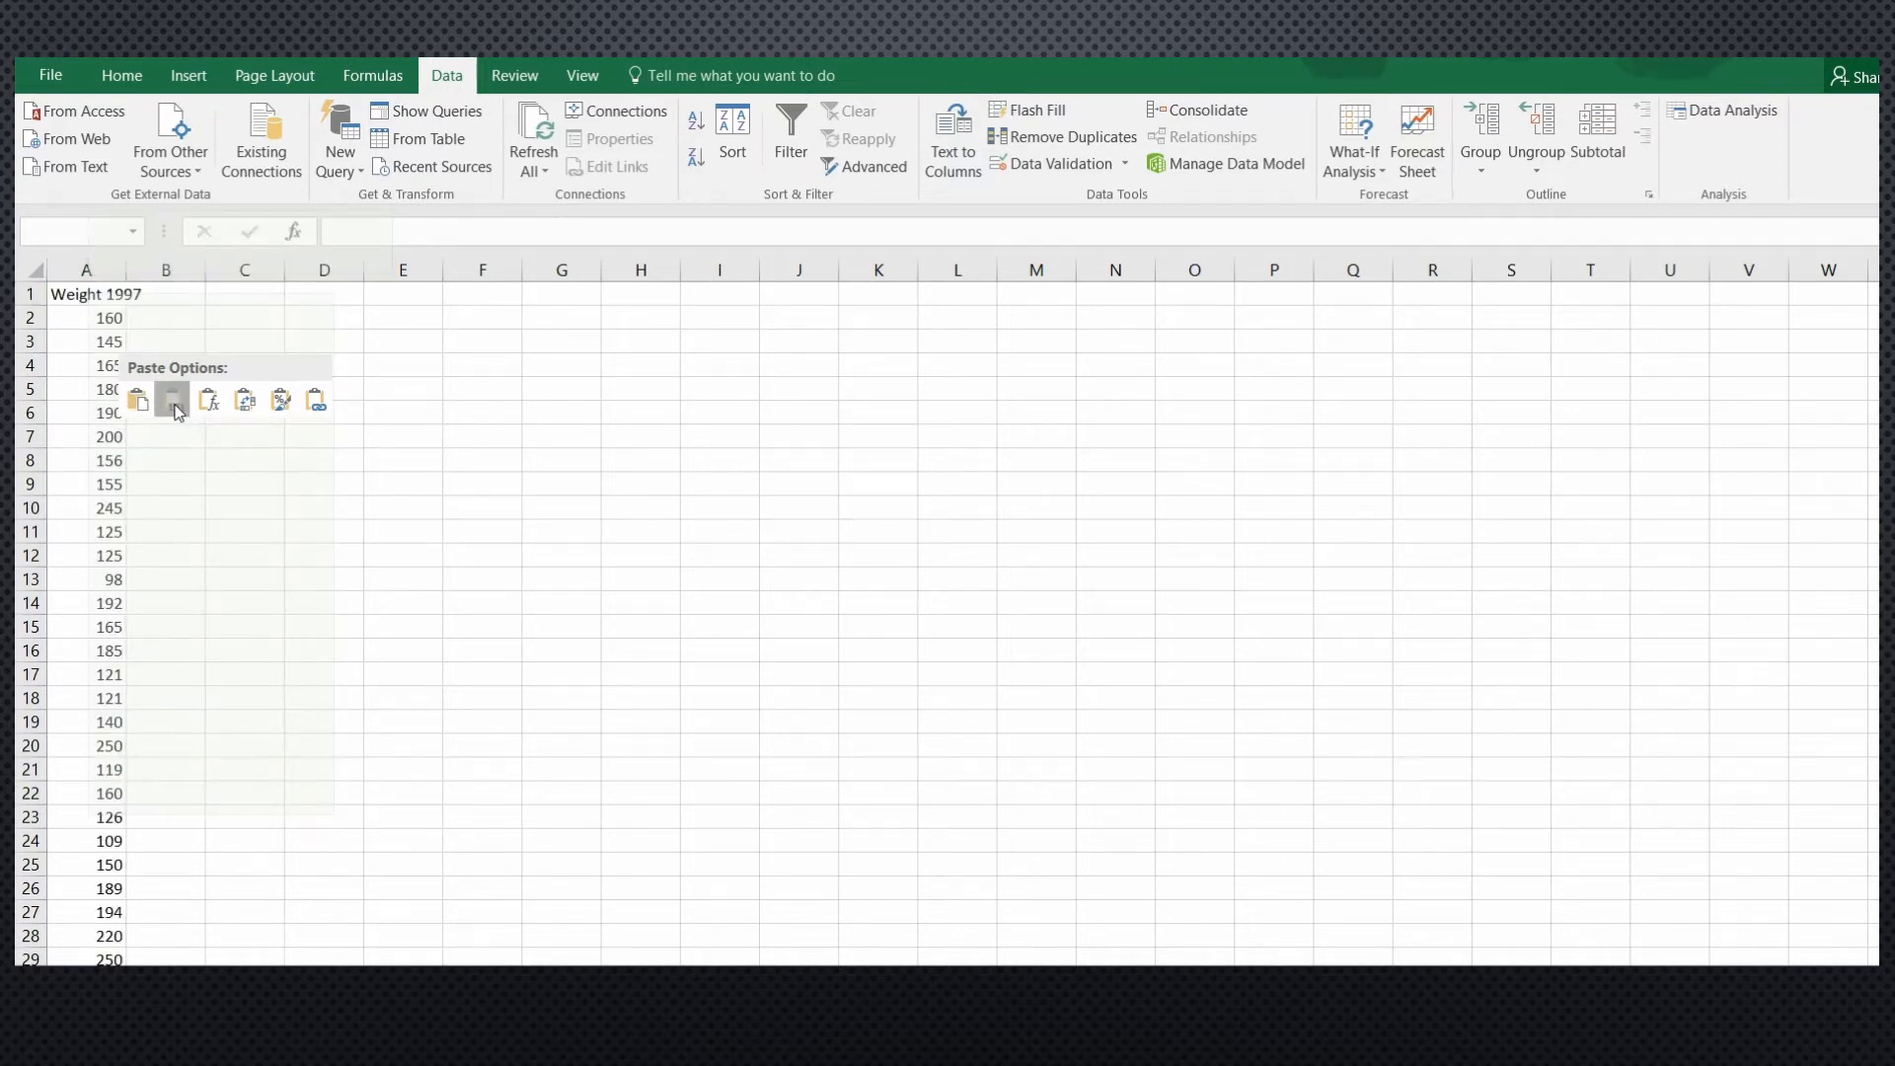
left_click(175, 409)
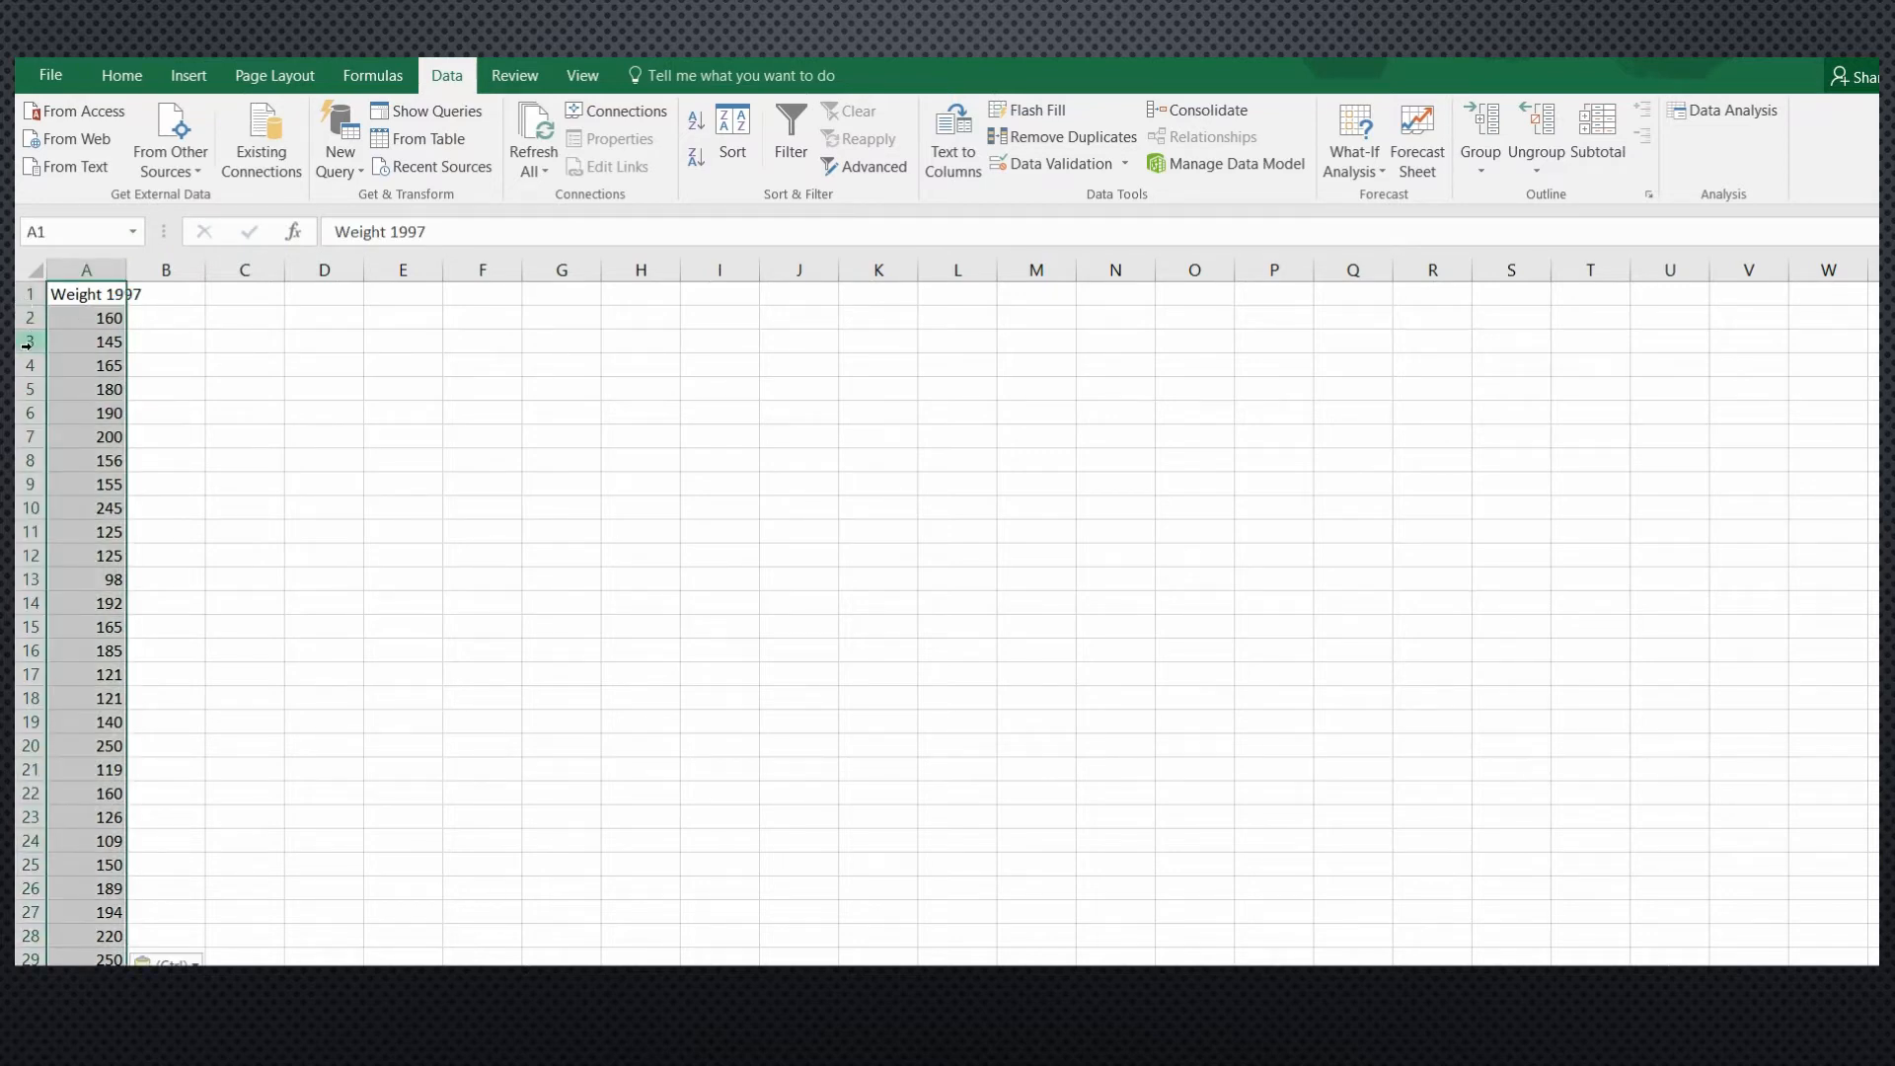
left_click(288, 413)
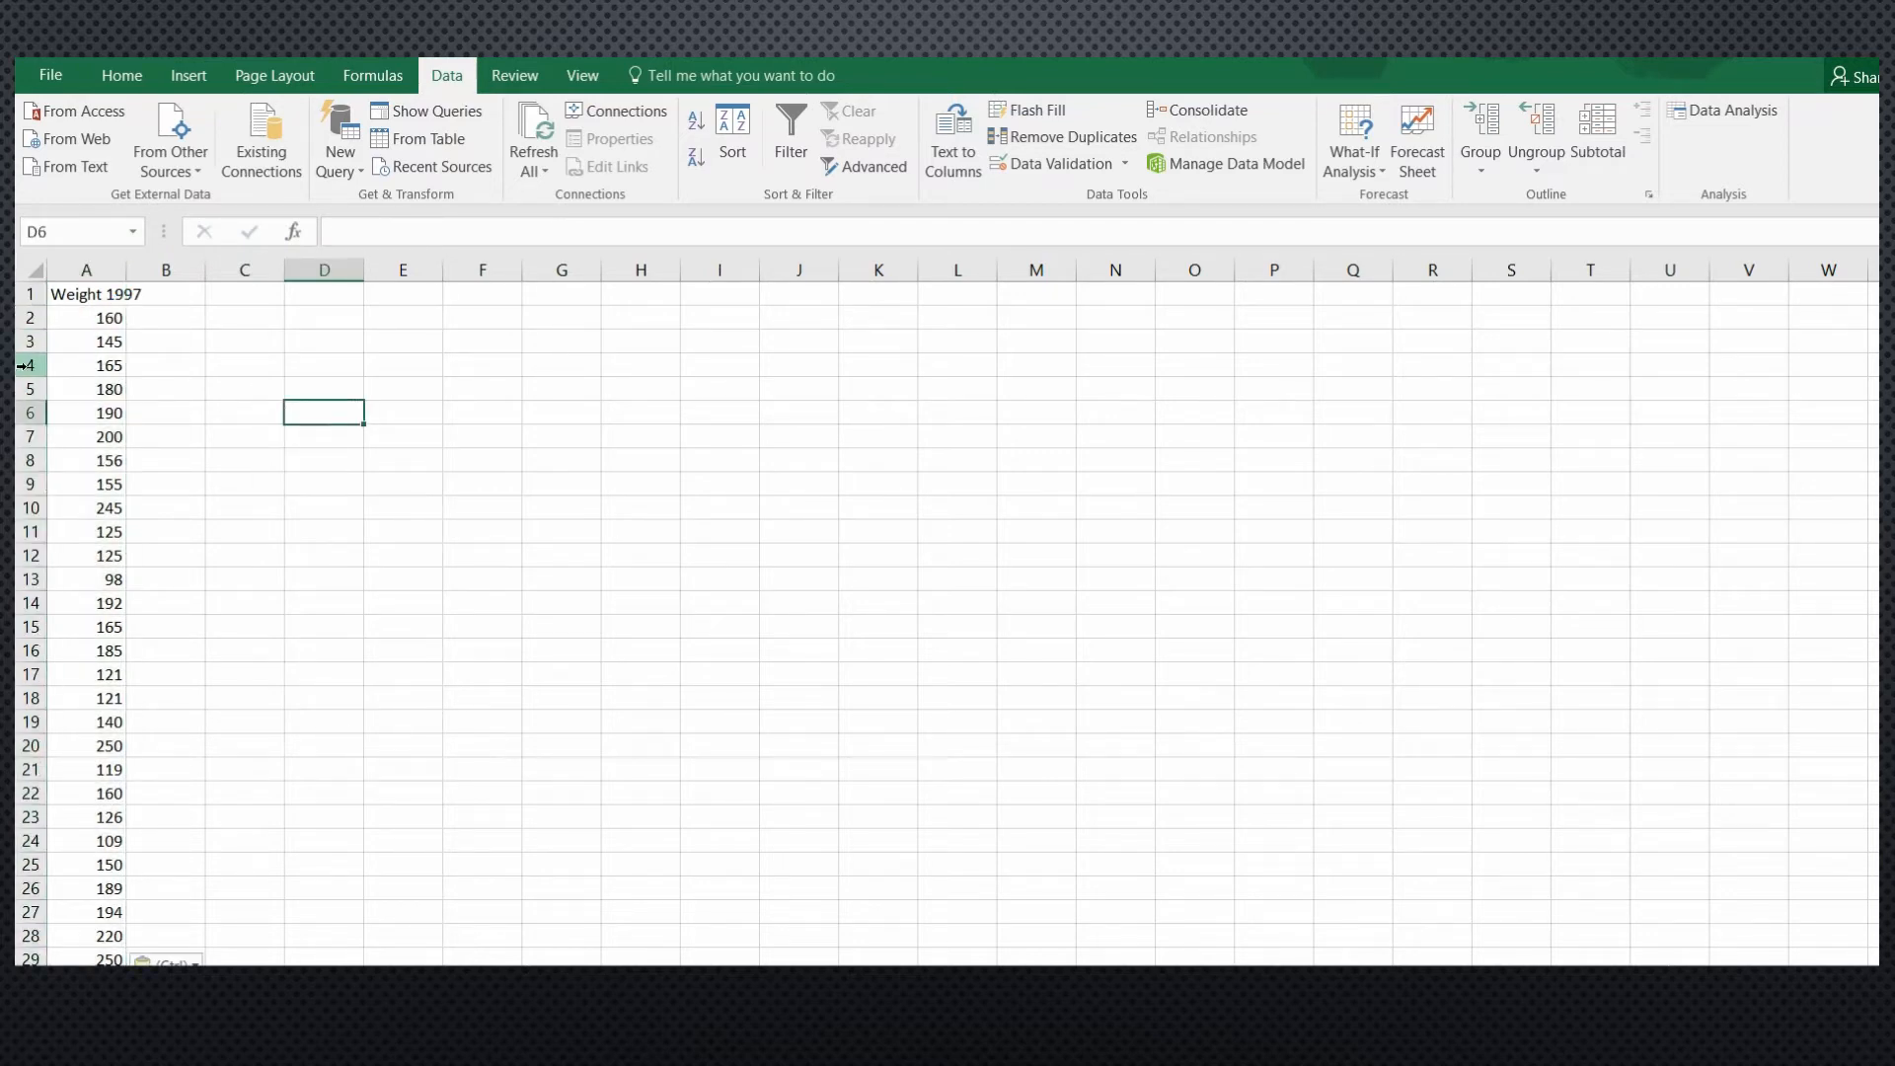
Step: Widen column A to fit its header and rename the header in A1 as "Weight 1997-1"
left_click_drag(127, 272, 162, 273)
left_click(117, 290)
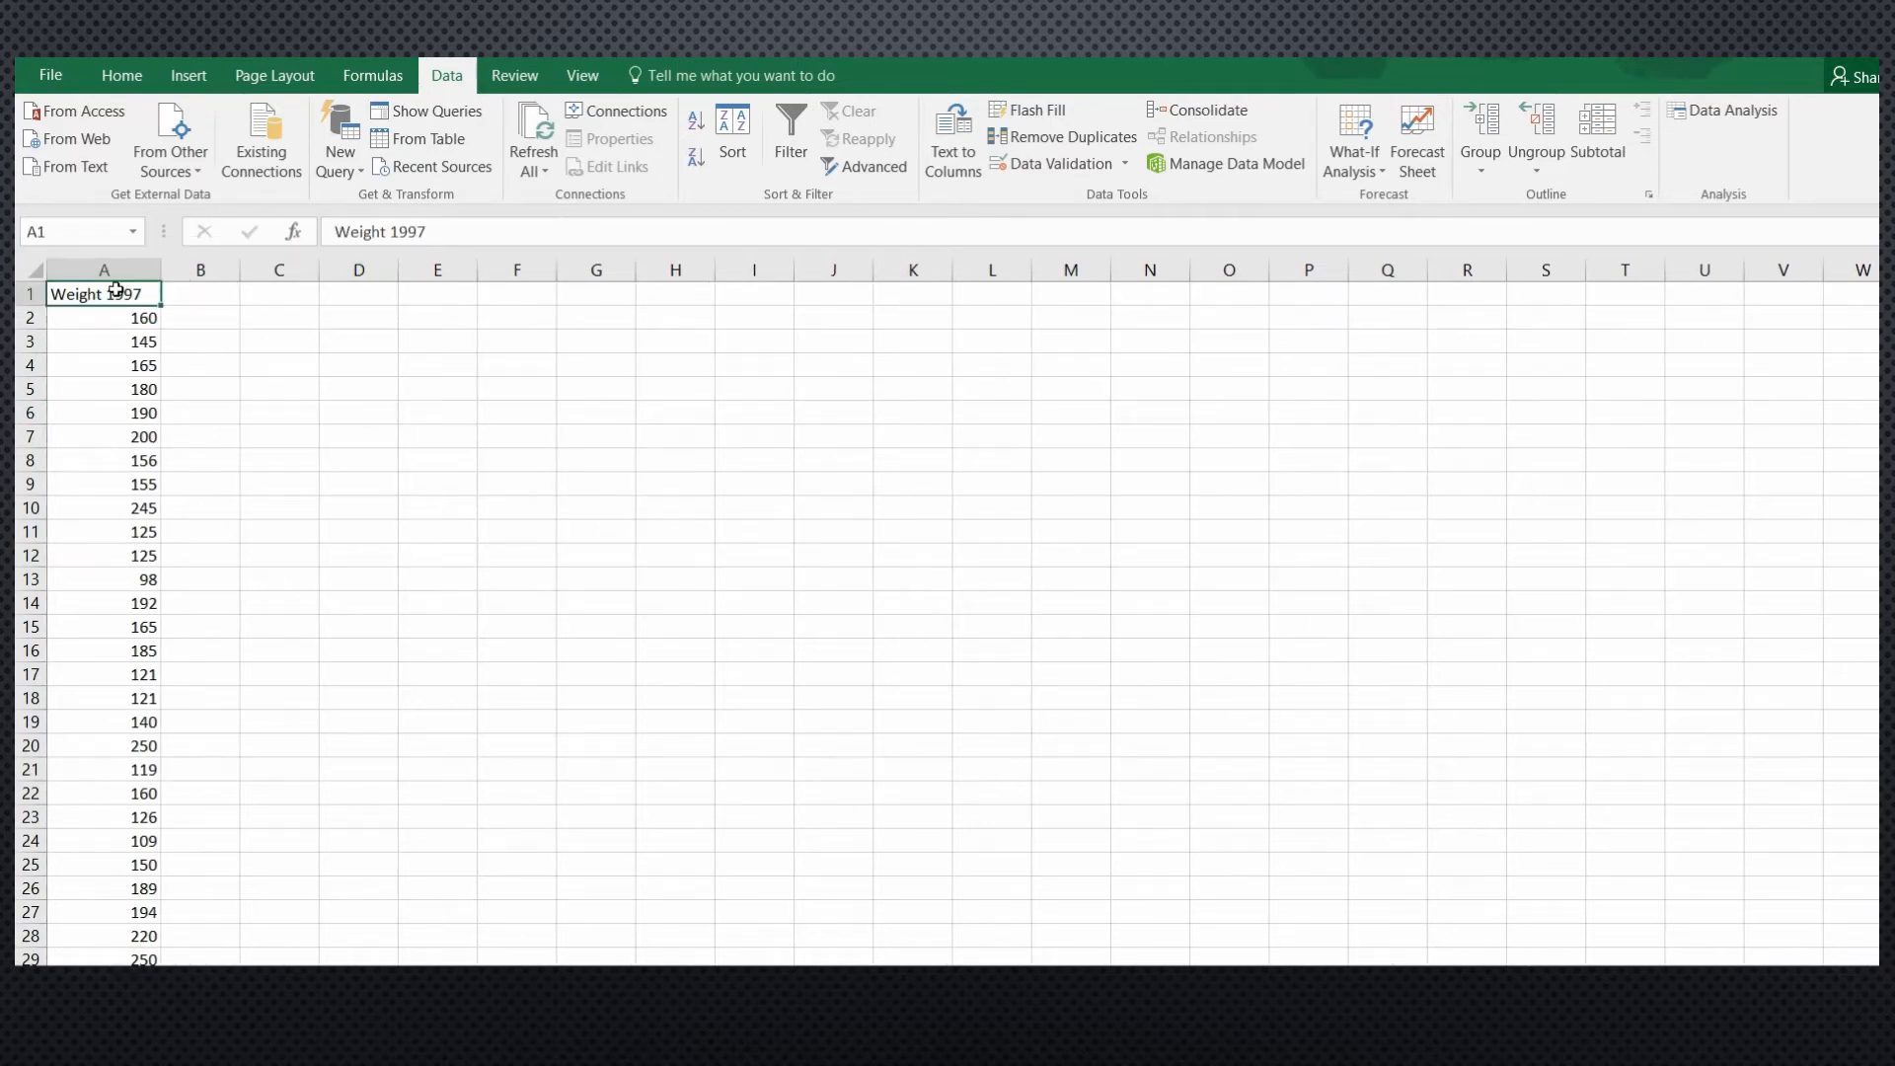
left_click(481, 231)
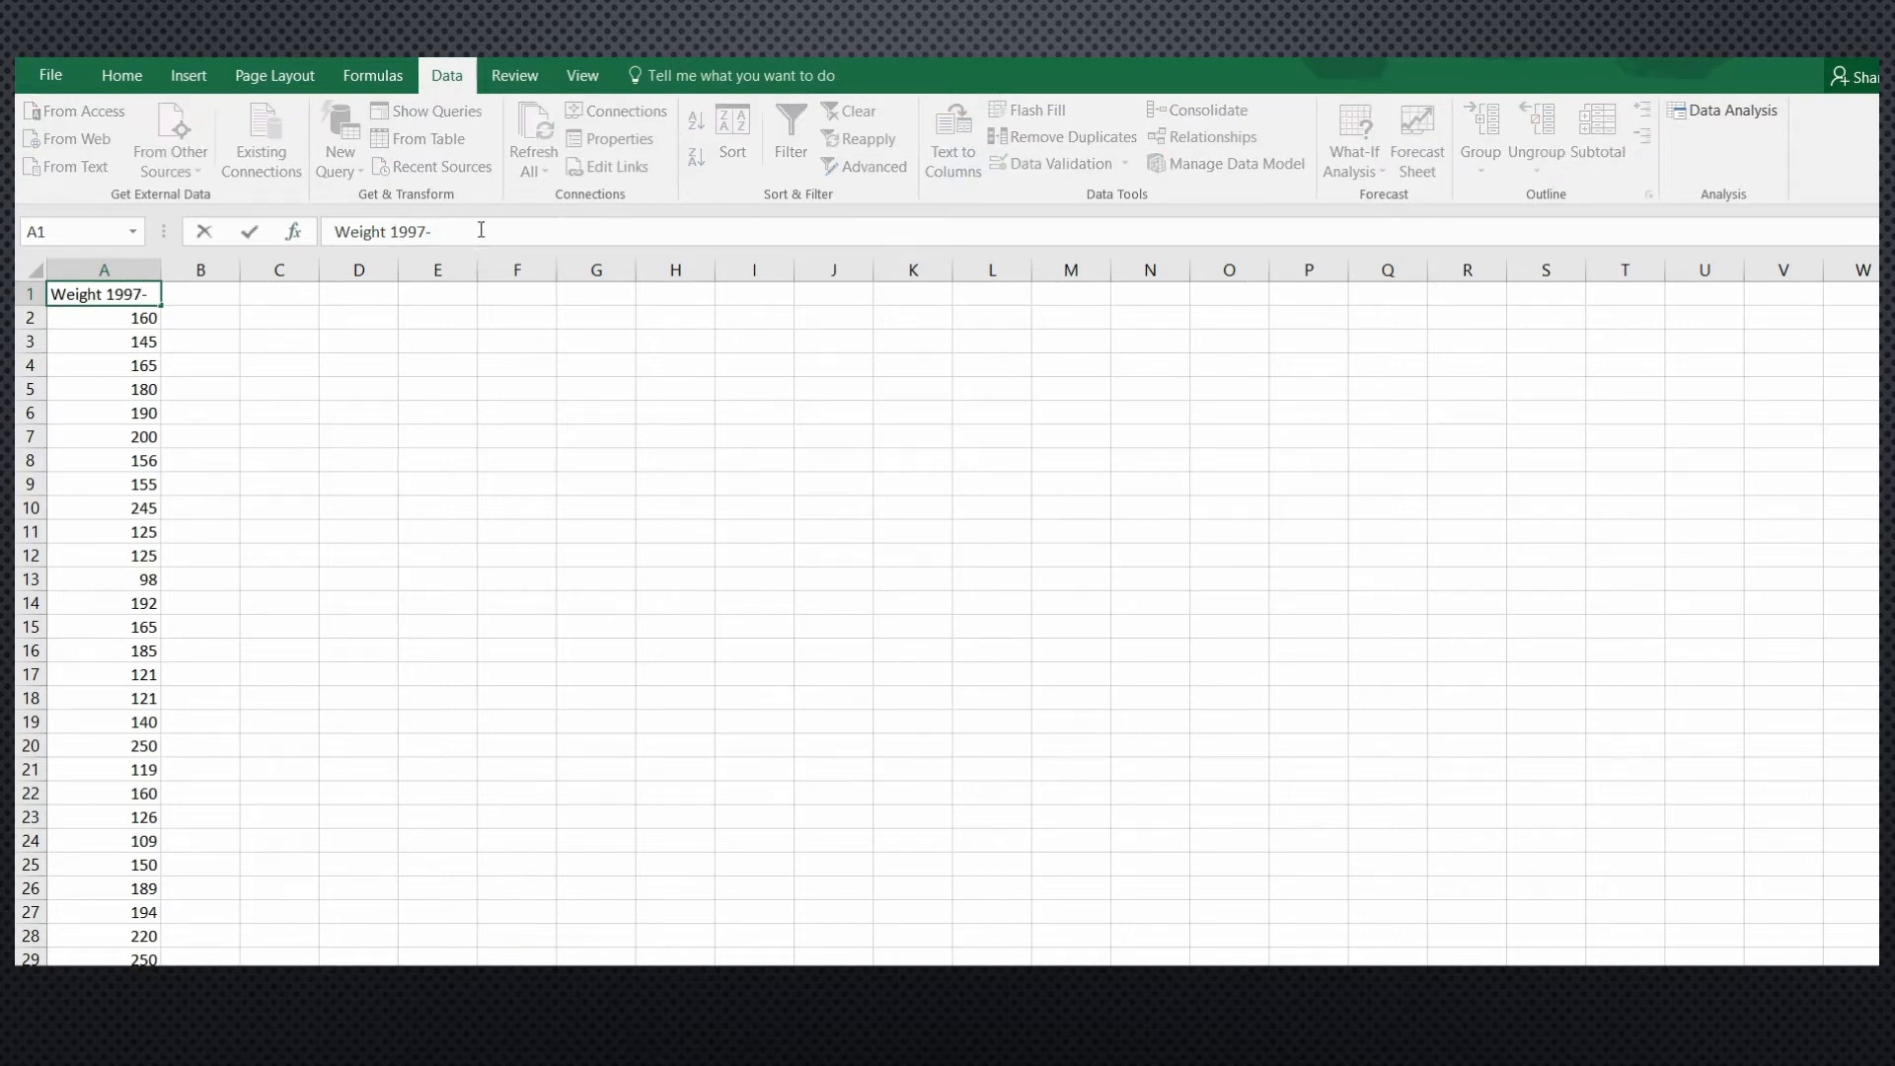
left_click(304, 317)
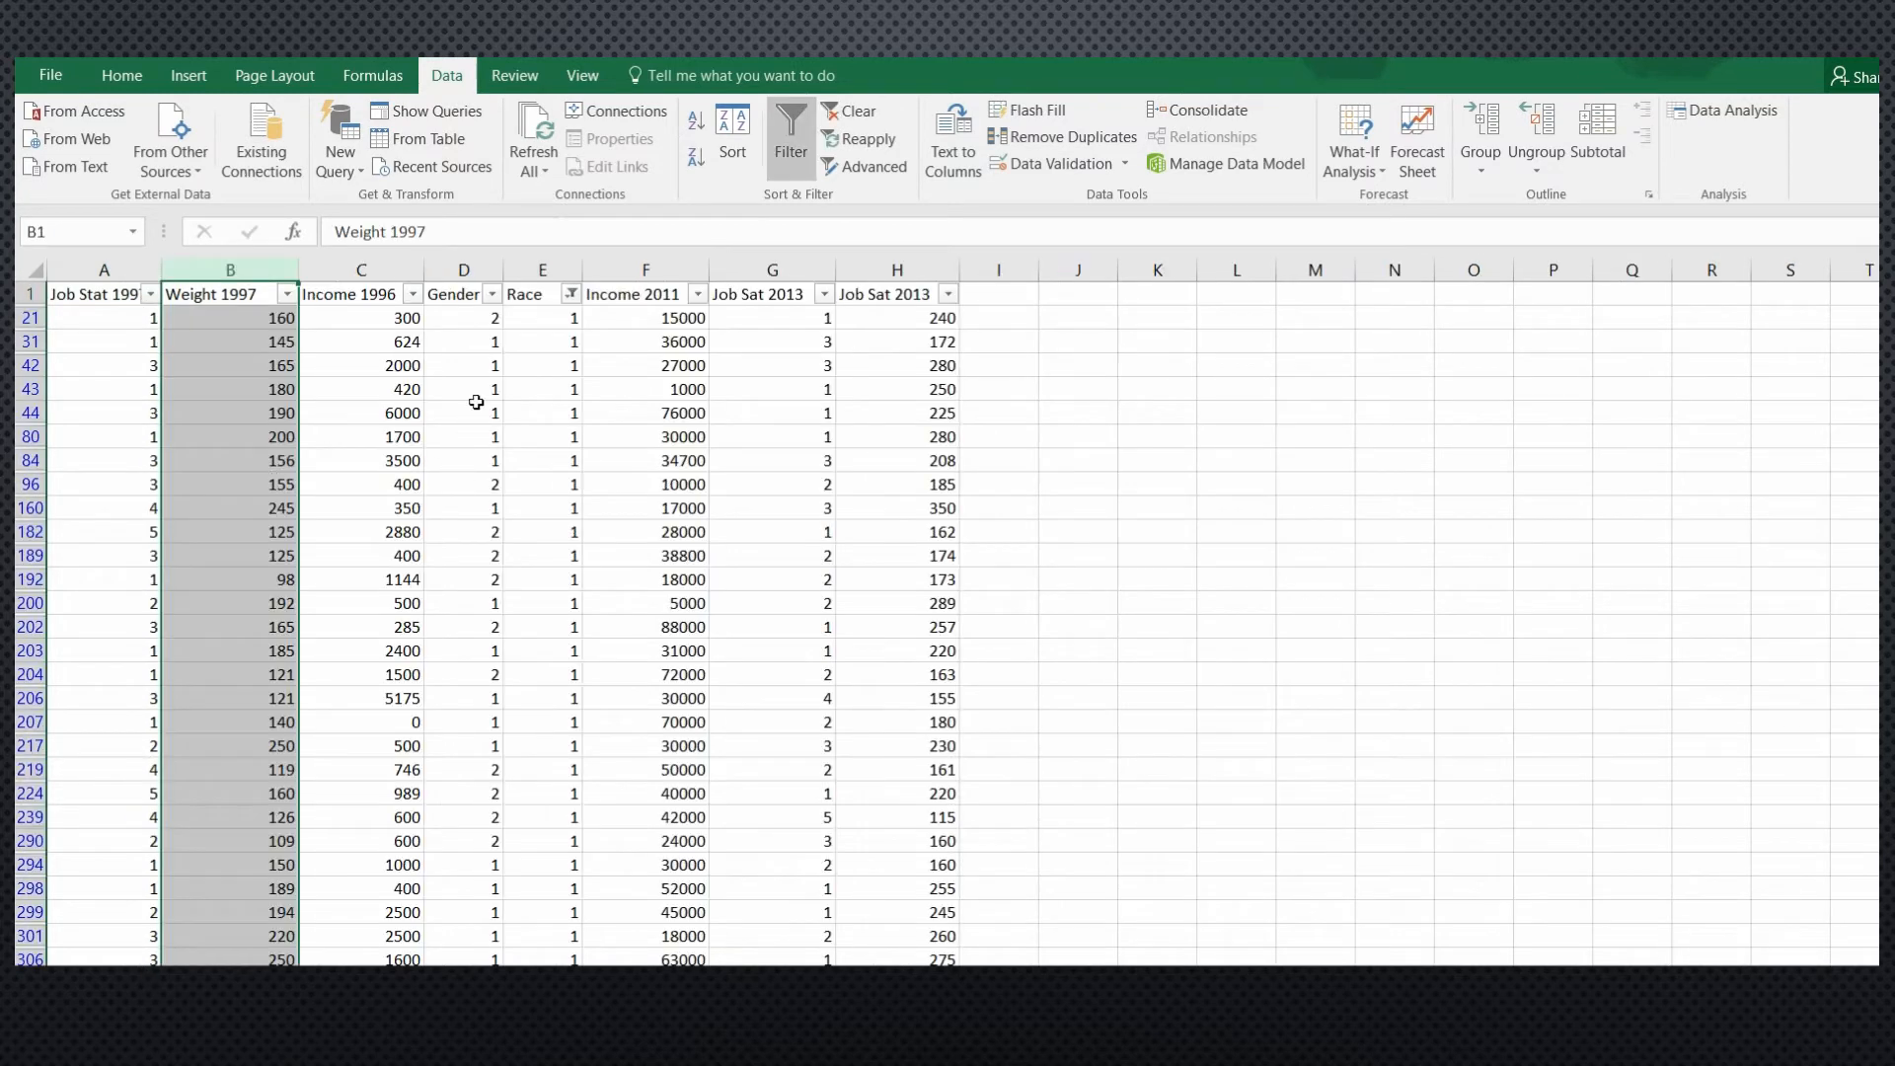
Step: Change the Race filter on the data sheet to show only value 2 and check the filtered Race entries
left_click(573, 295)
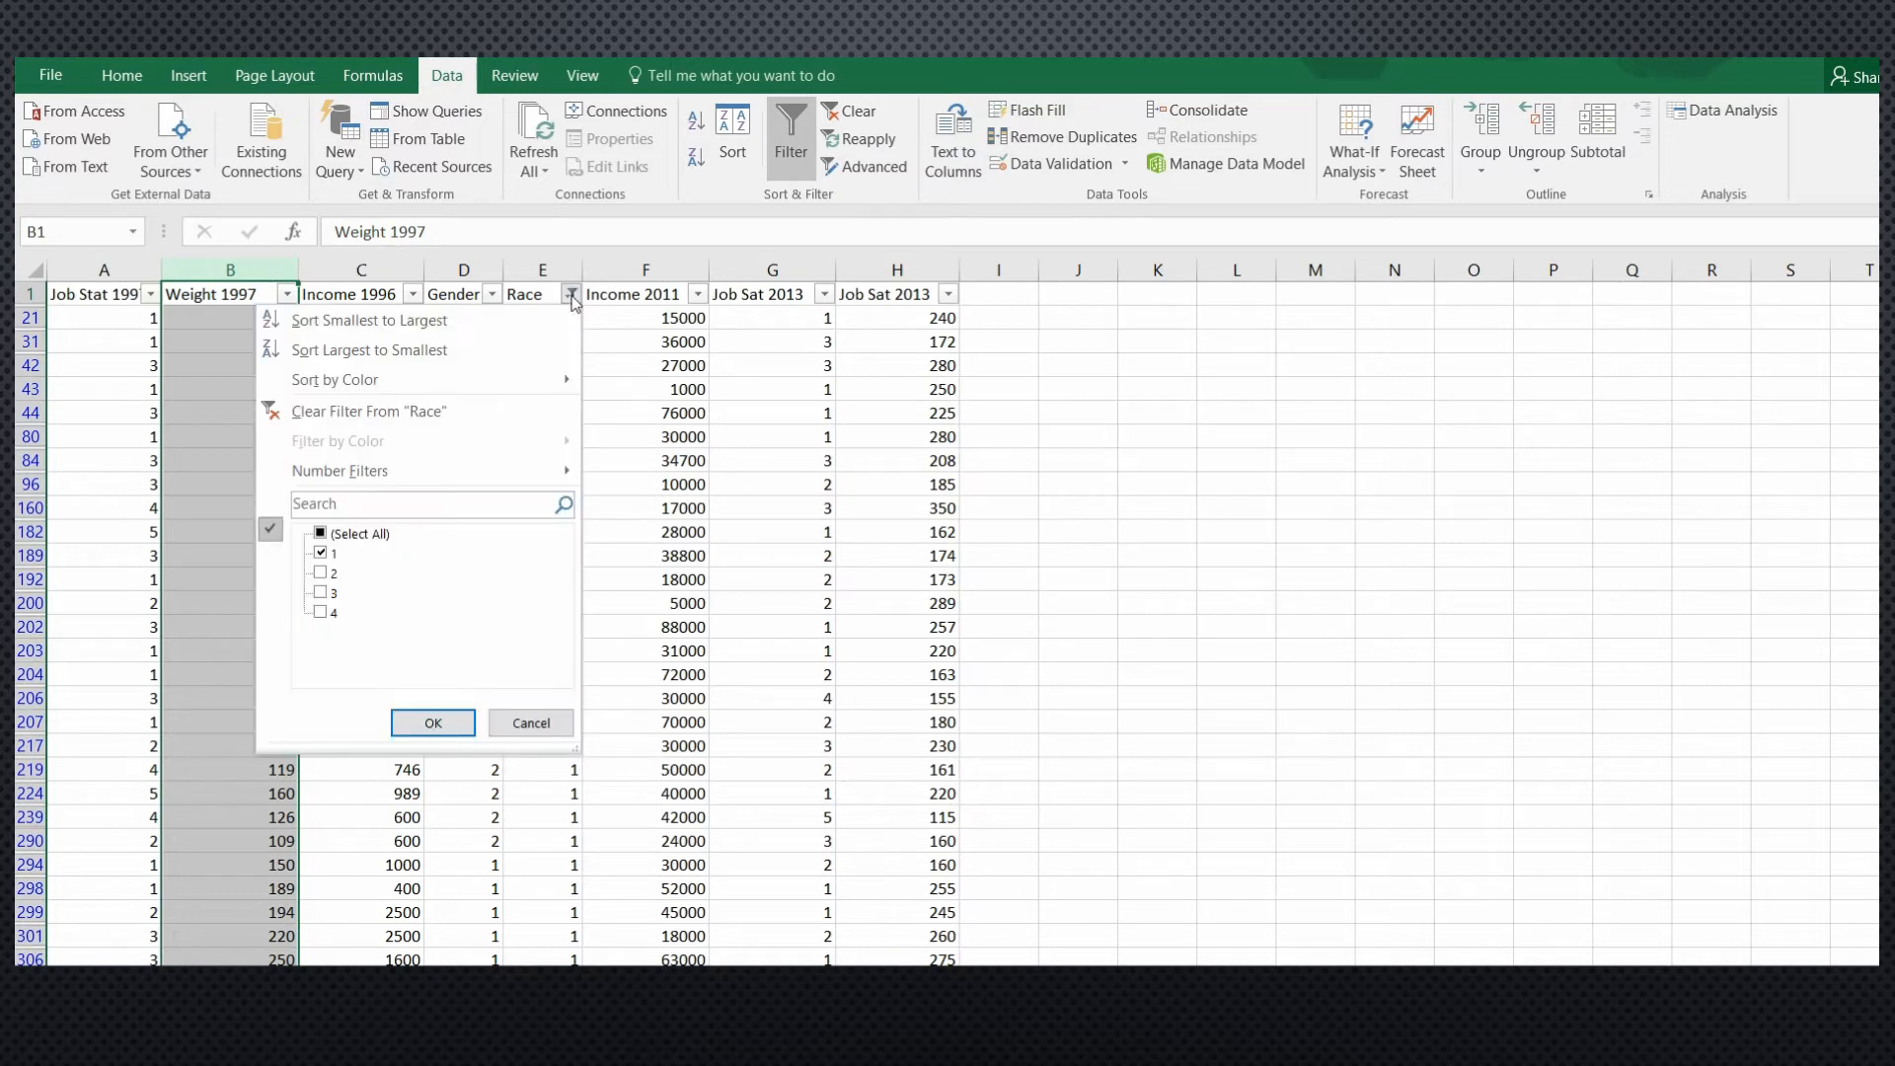
left_click(320, 554)
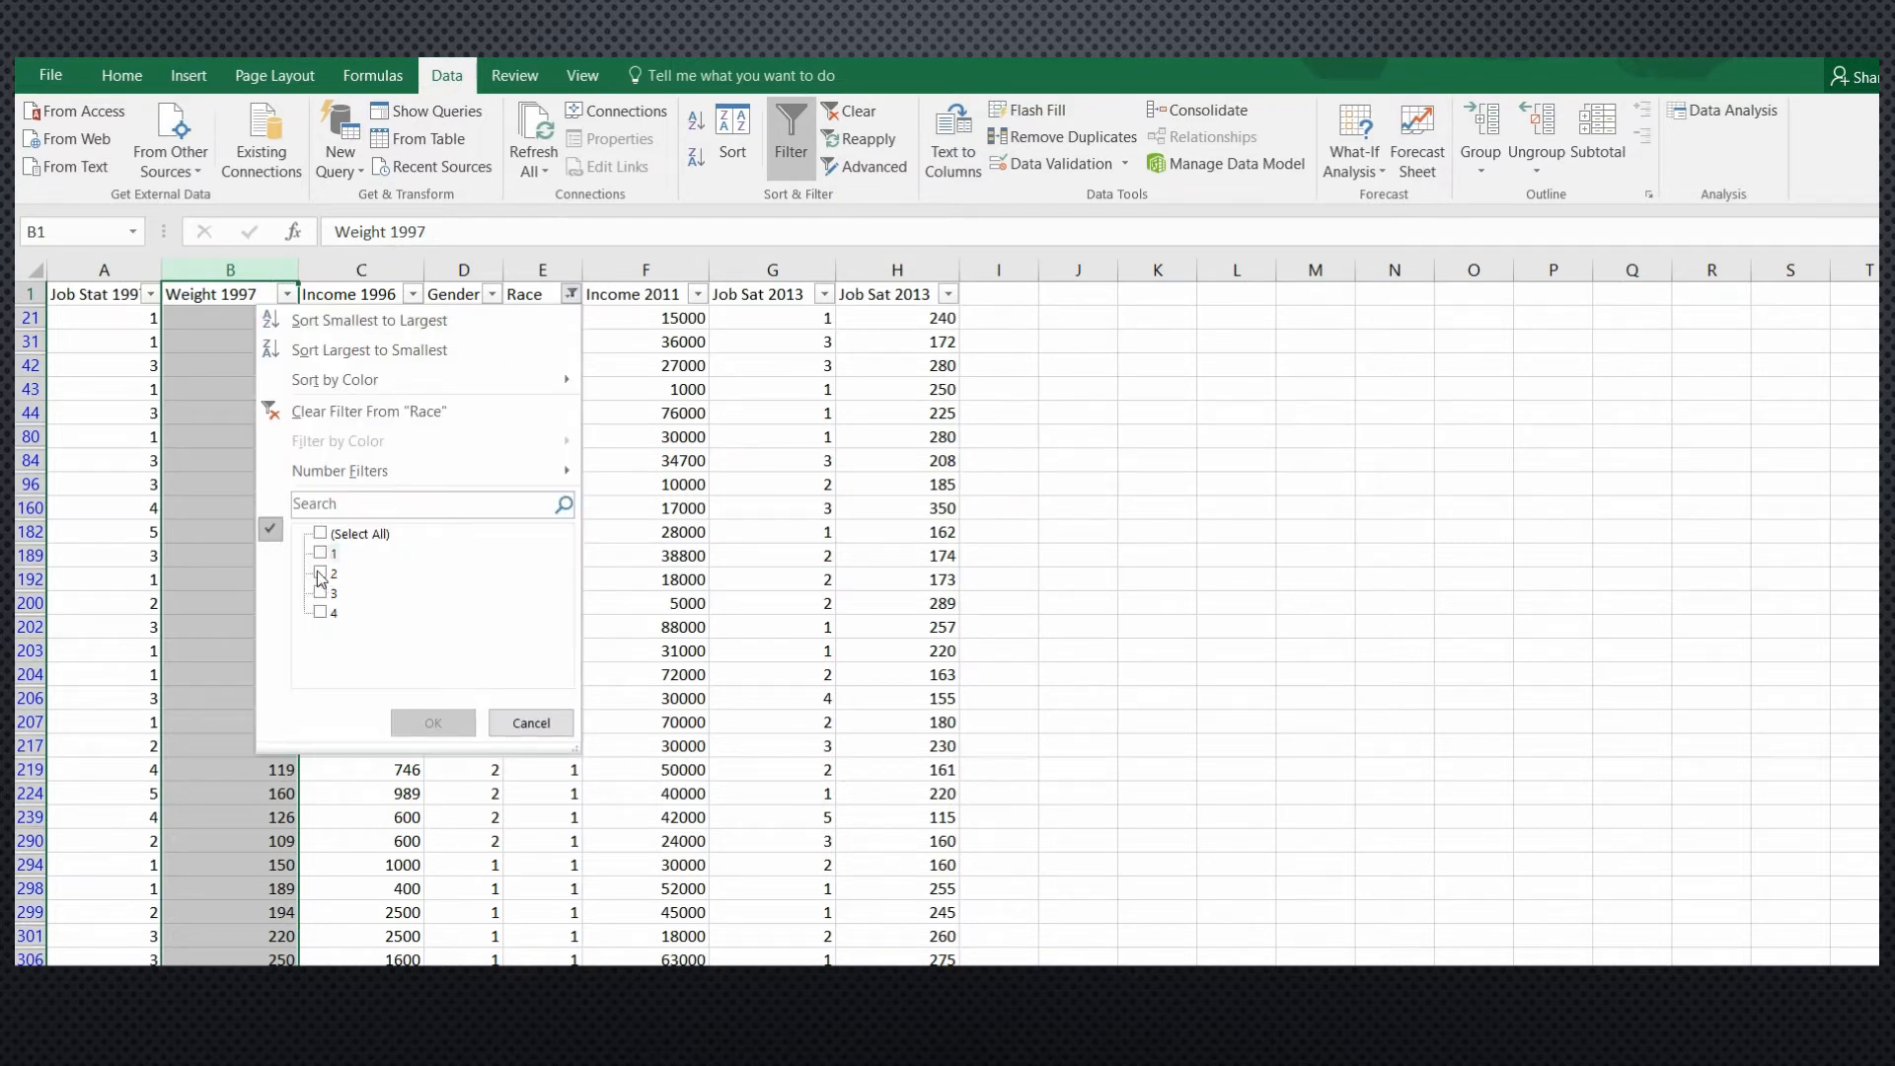
left_click(322, 573)
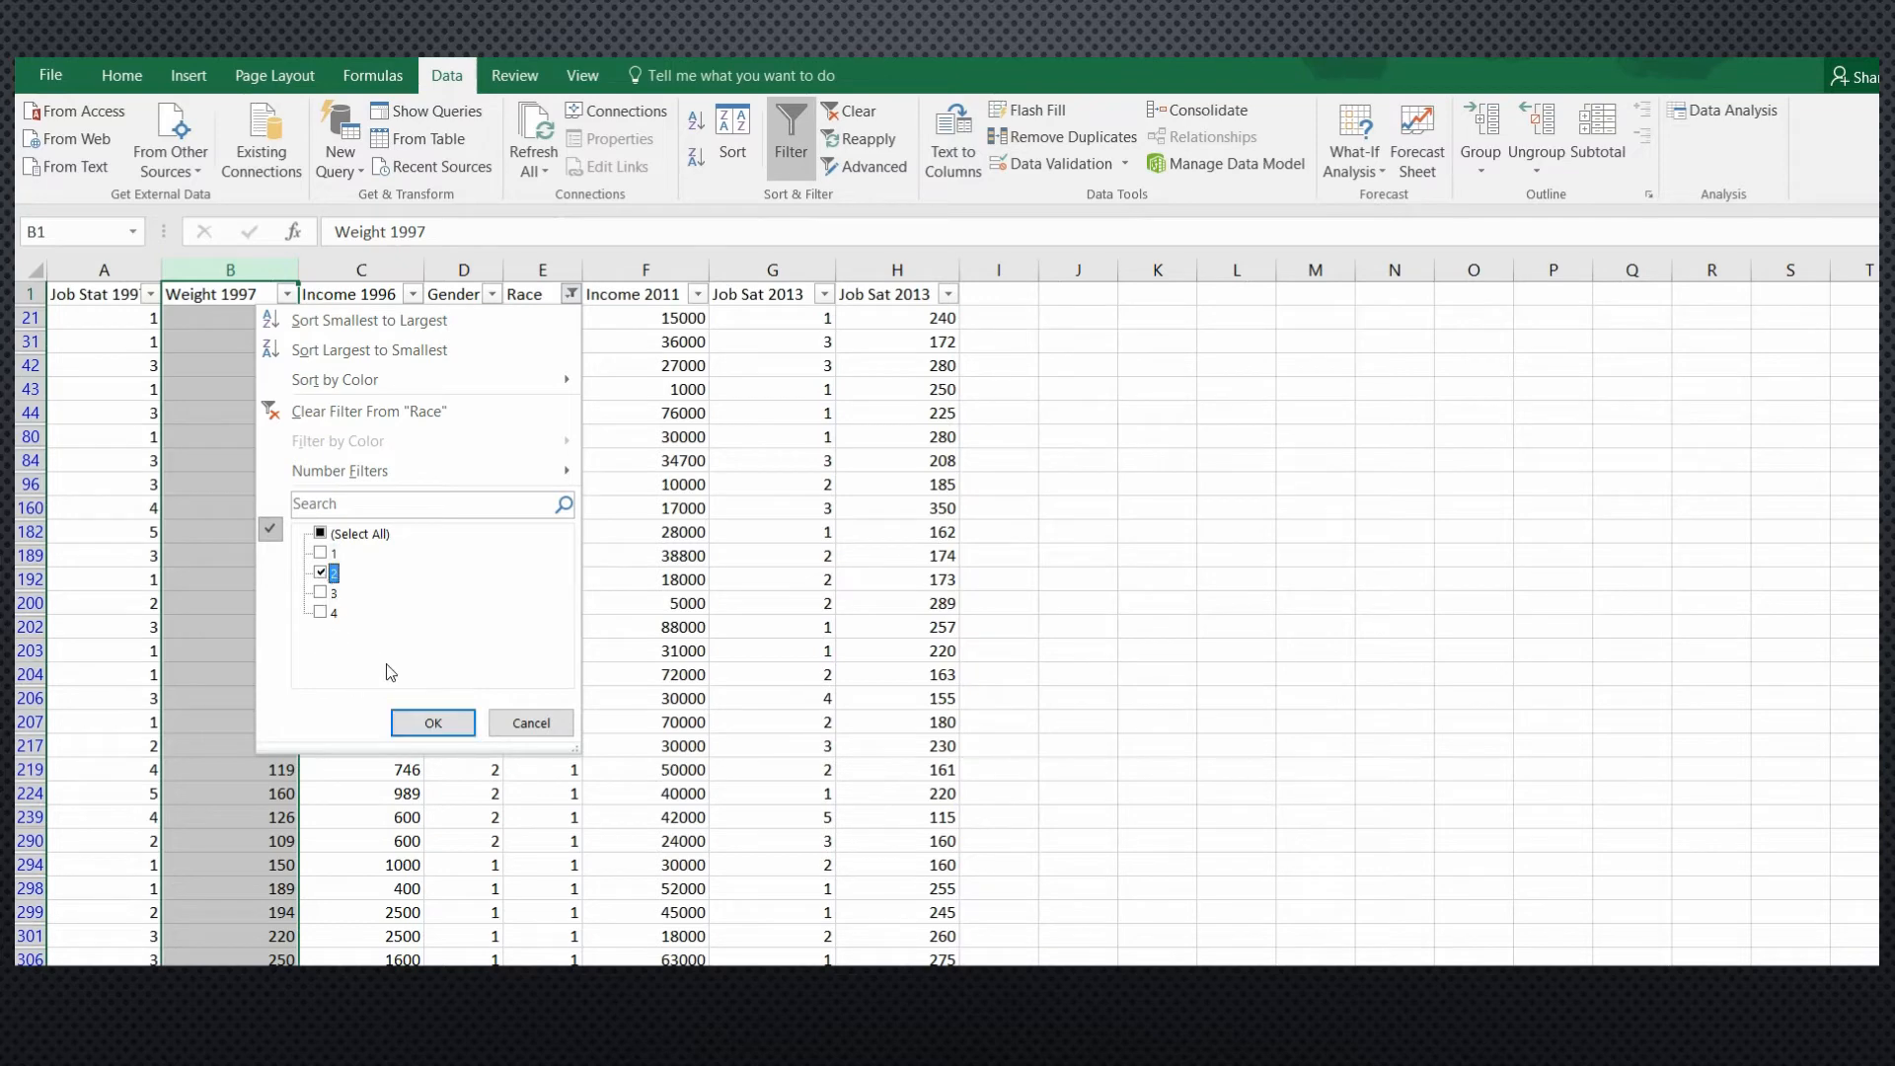
left_click(432, 723)
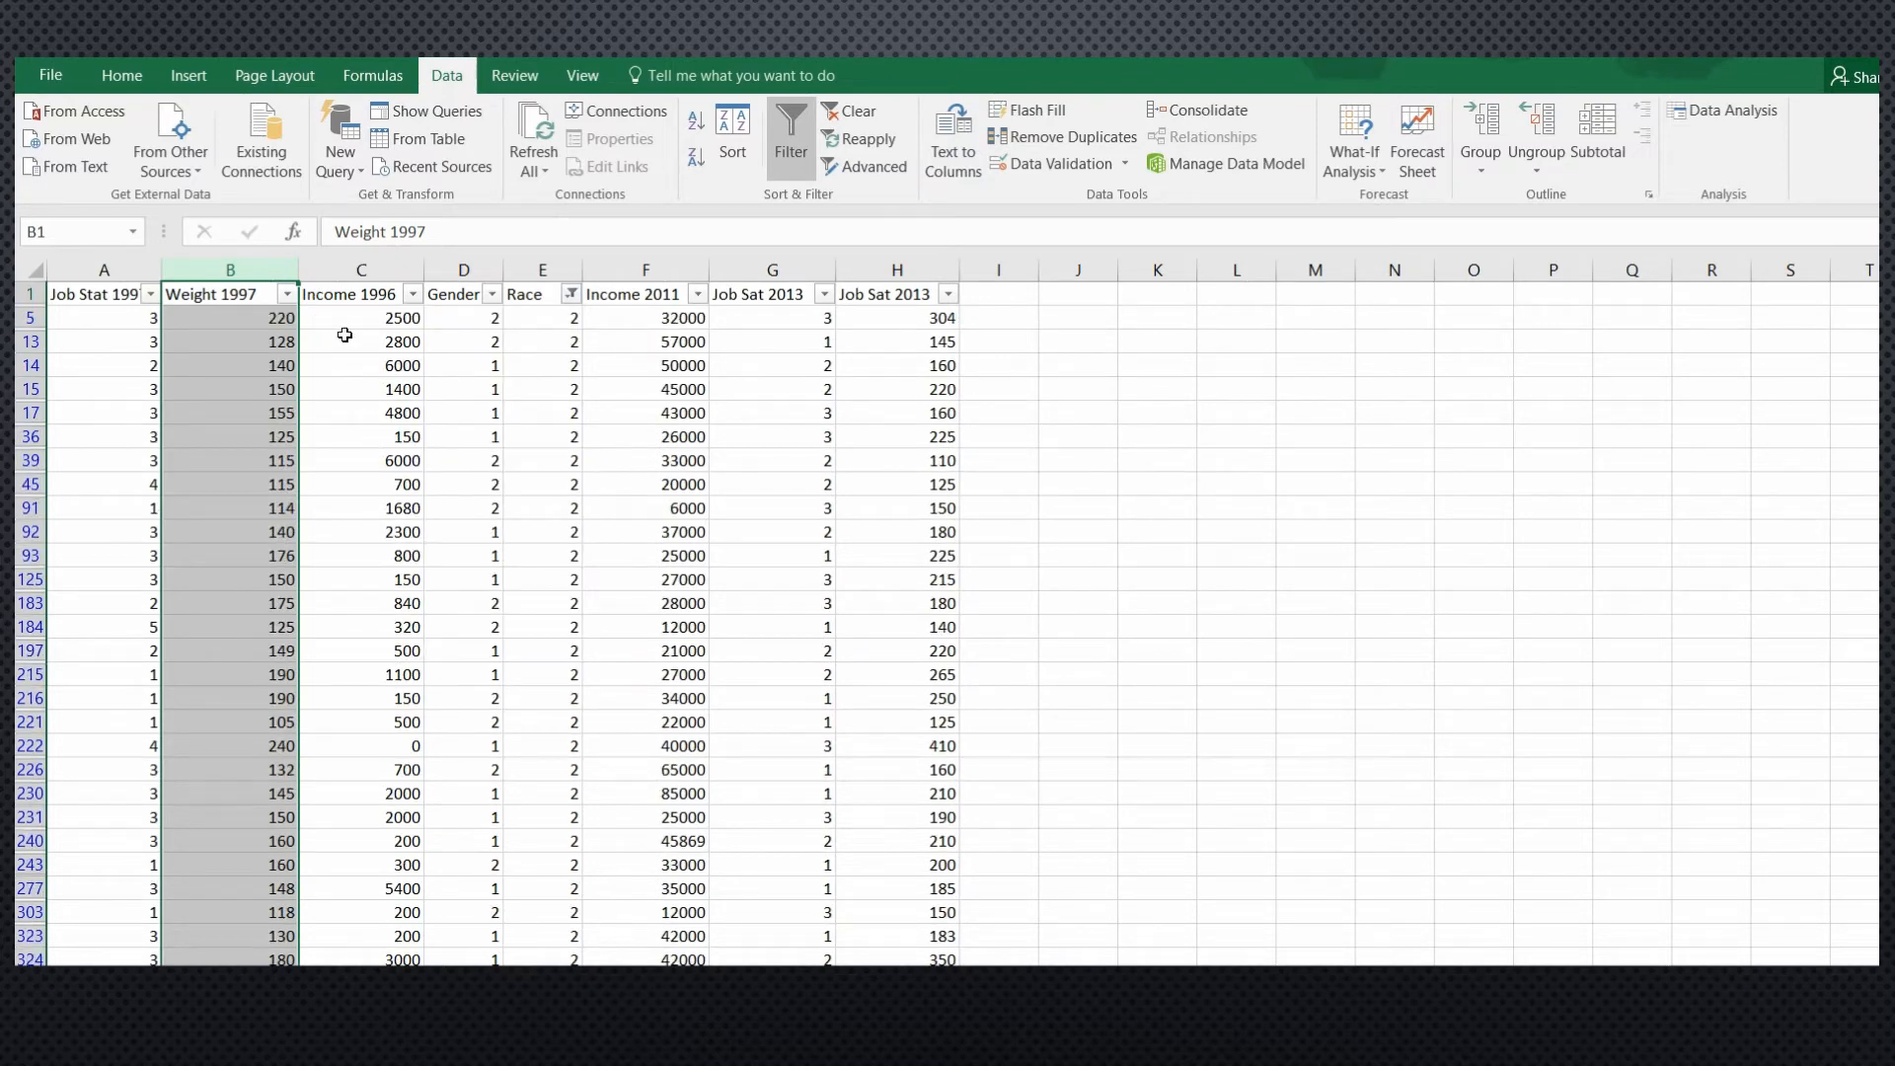
left_click_drag(556, 317, 563, 847)
Step: Copy the Weight 1997 column filtered for Race 2 and paste it as values into the results sheet starting at cell B1
left_click(232, 271)
right_click(234, 276)
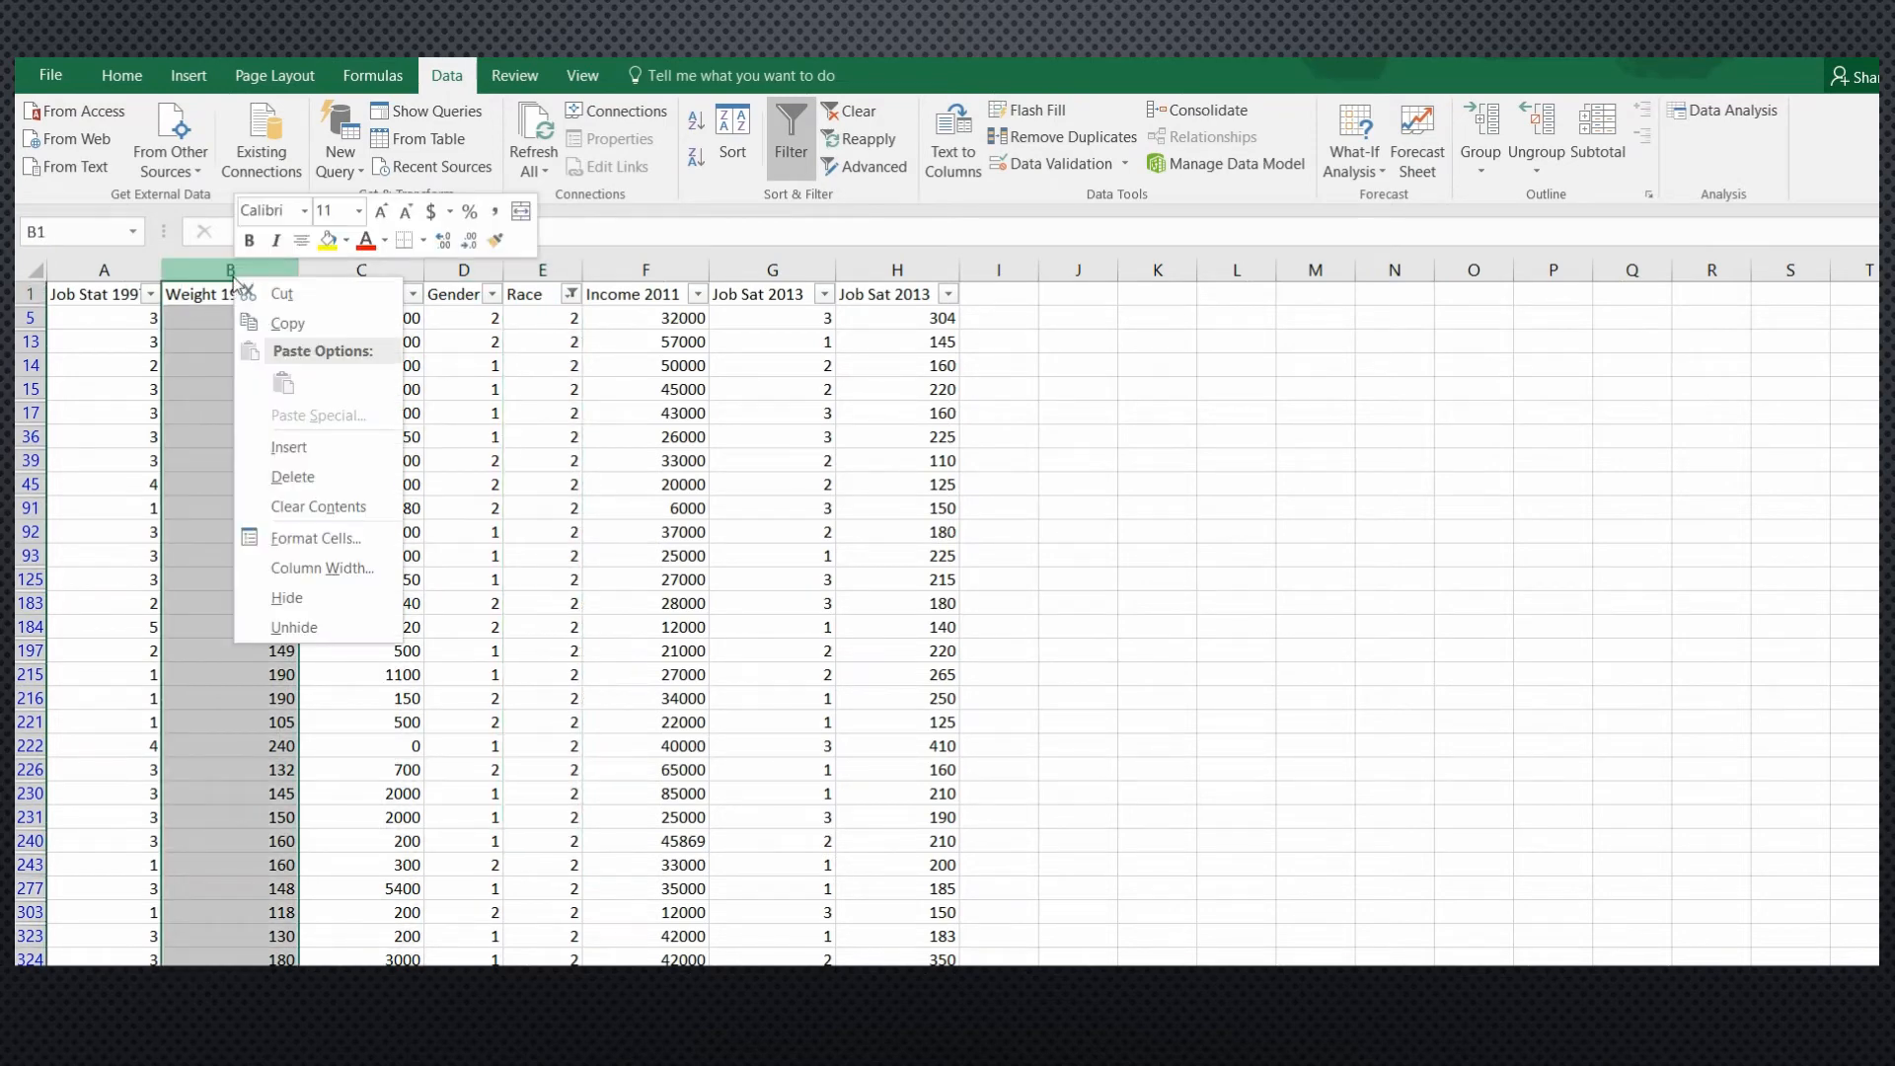
left_click(287, 323)
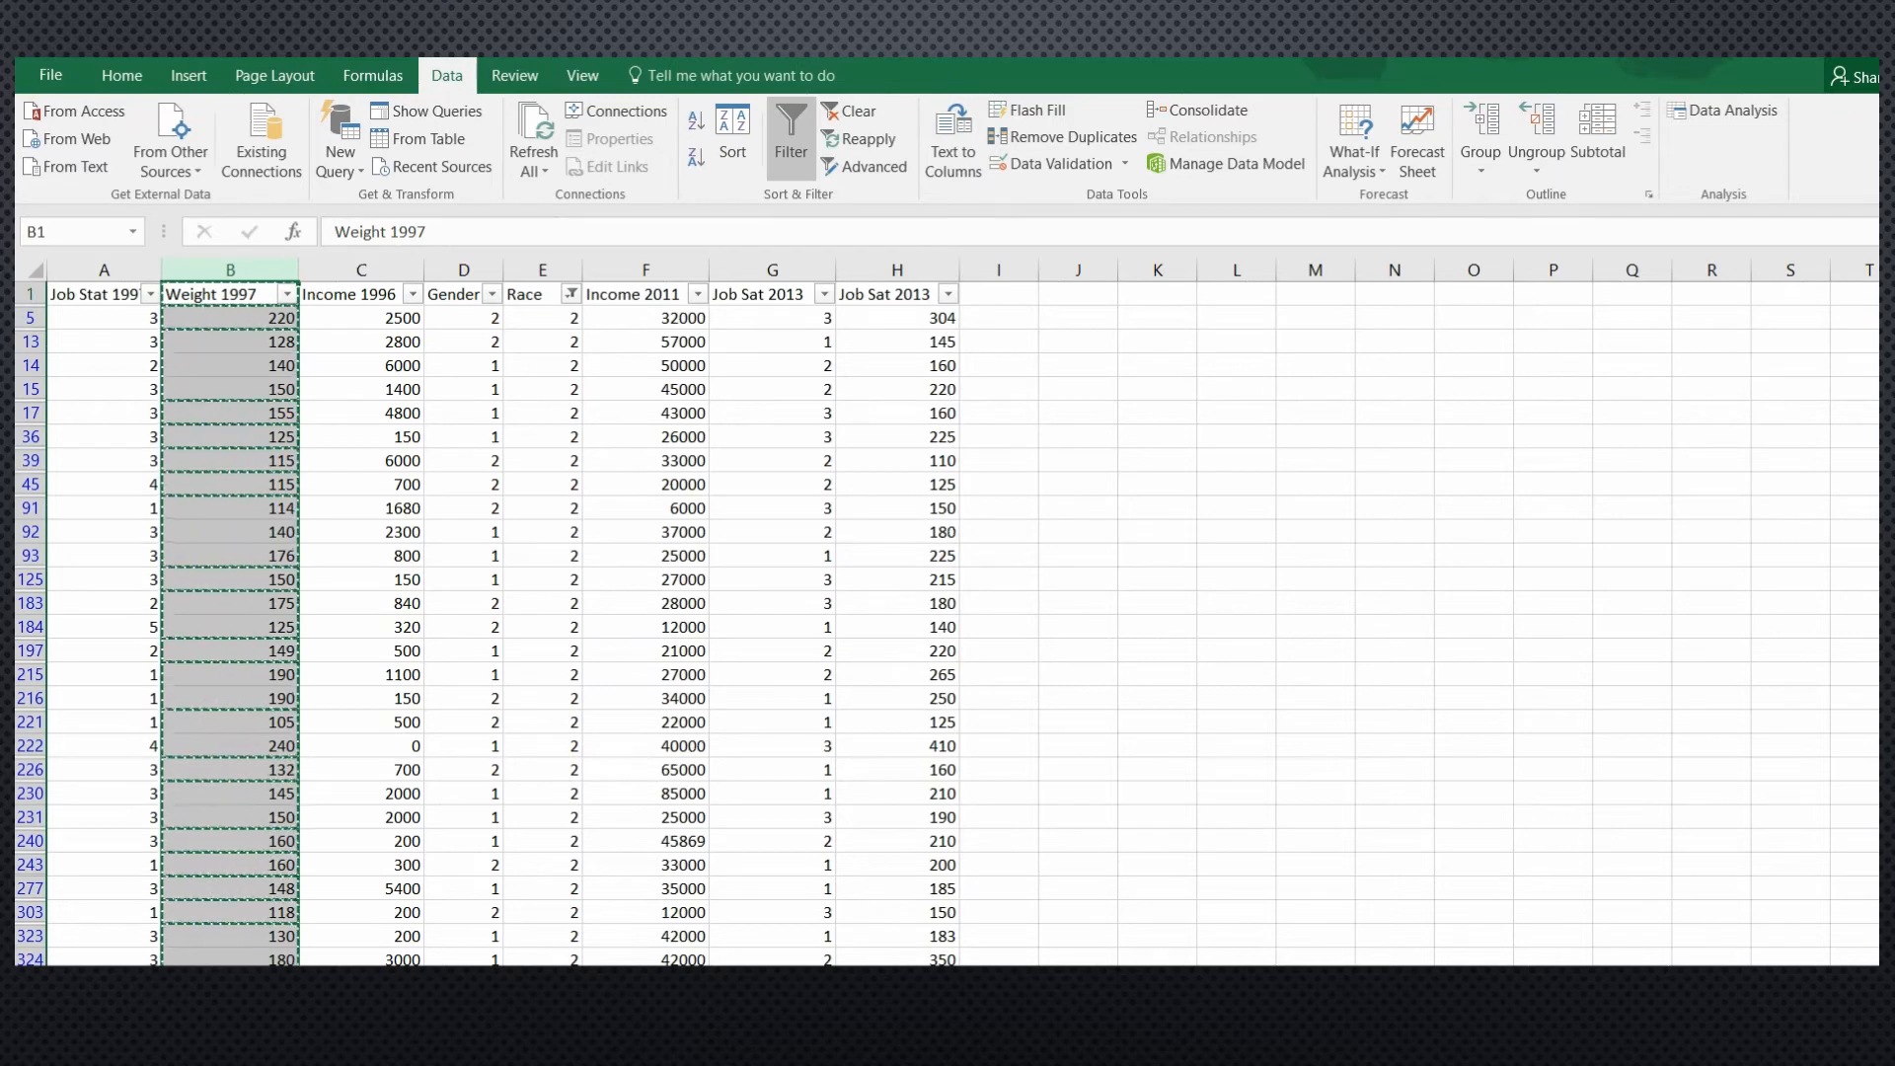
key("ctrl+Page_Down")
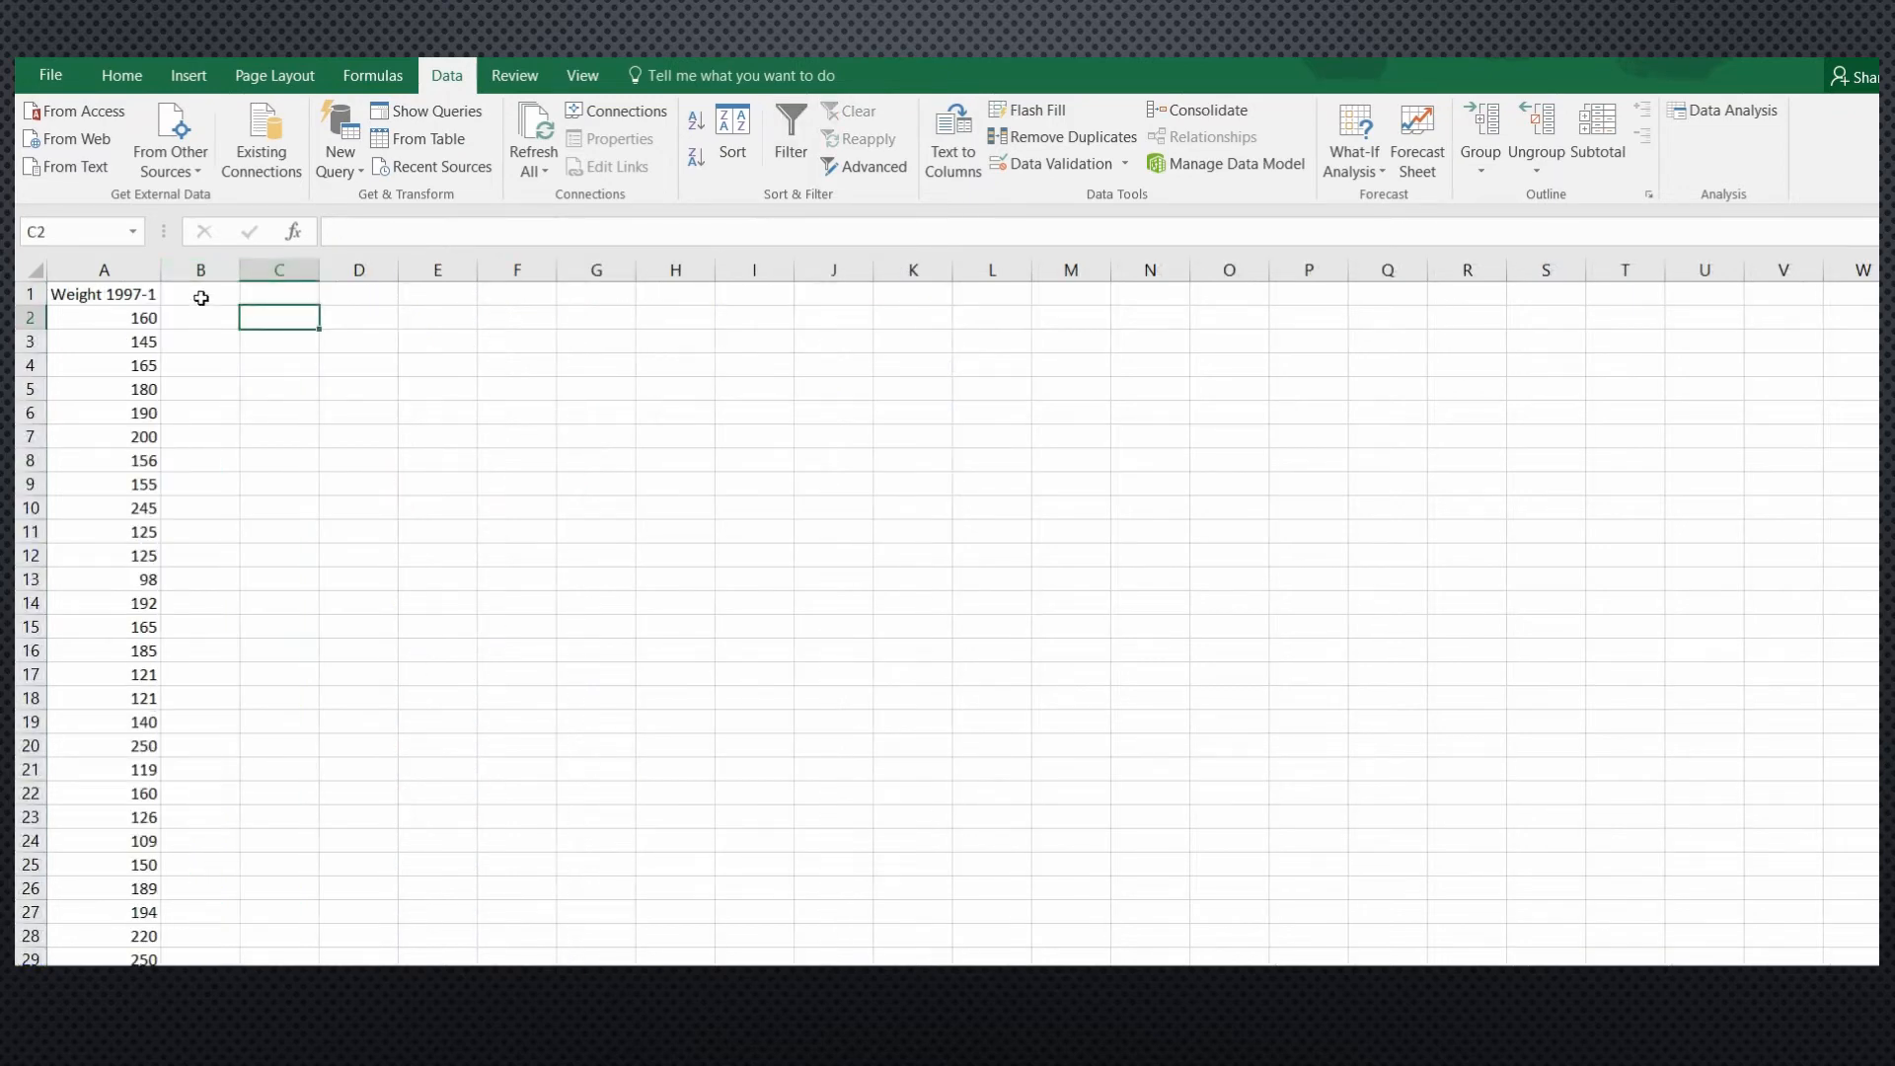
right_click(202, 298)
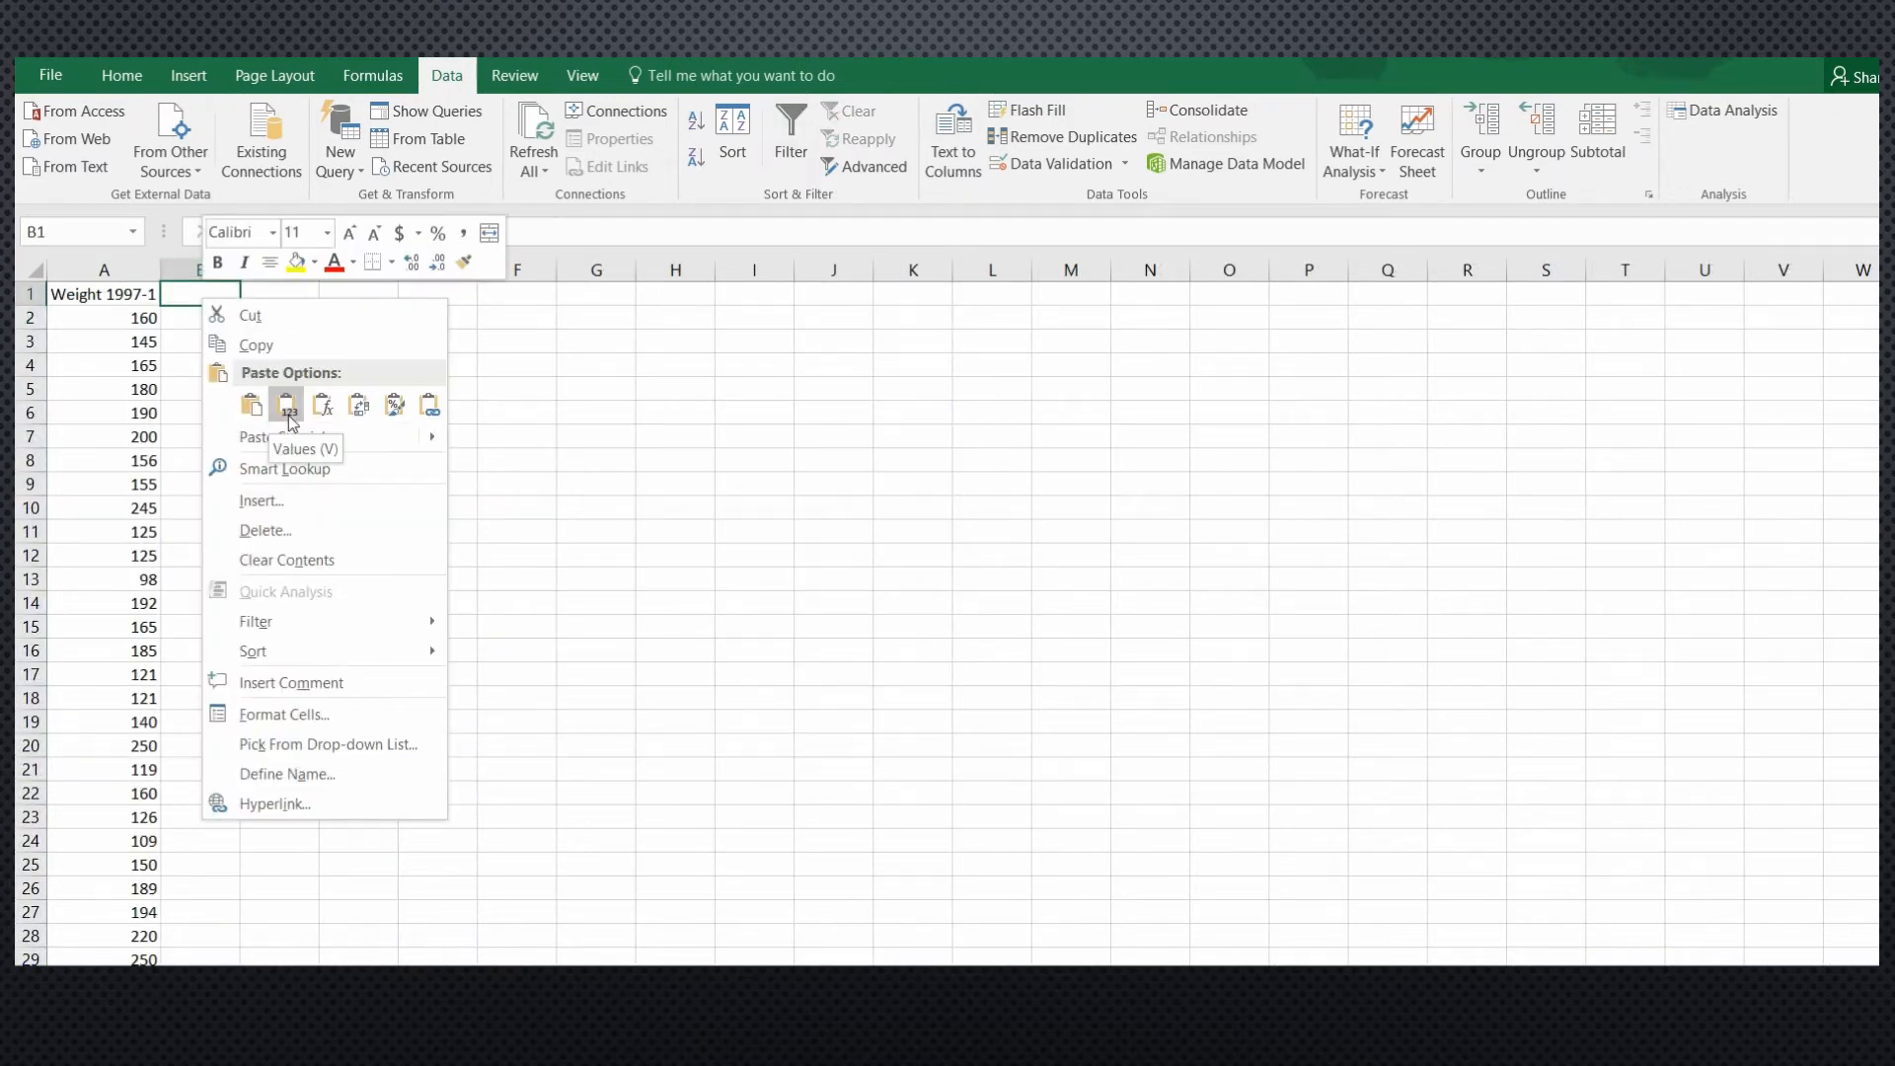
left_click(289, 420)
Step: Widen column B to fit its header and rename the header in B1 as "Weight 1997-2"
left_click(203, 269)
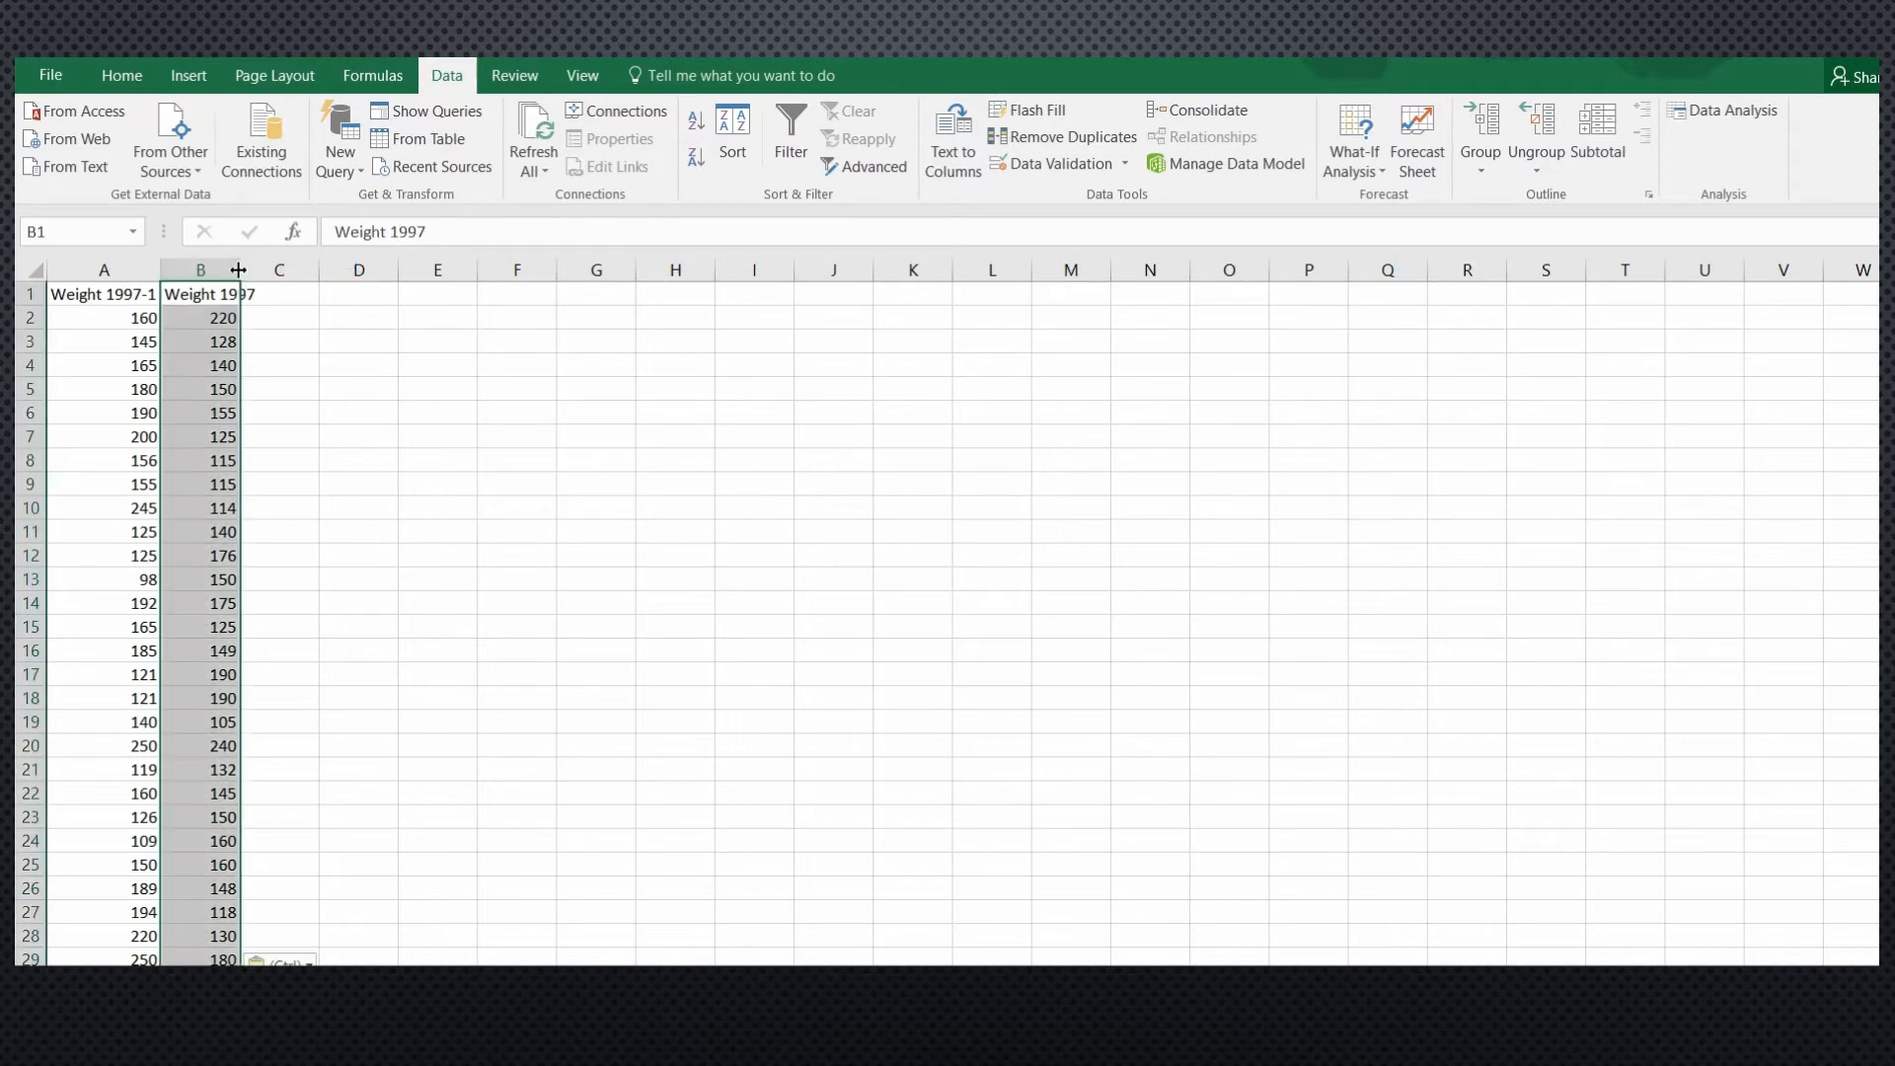
left_click_drag(237, 269, 278, 270)
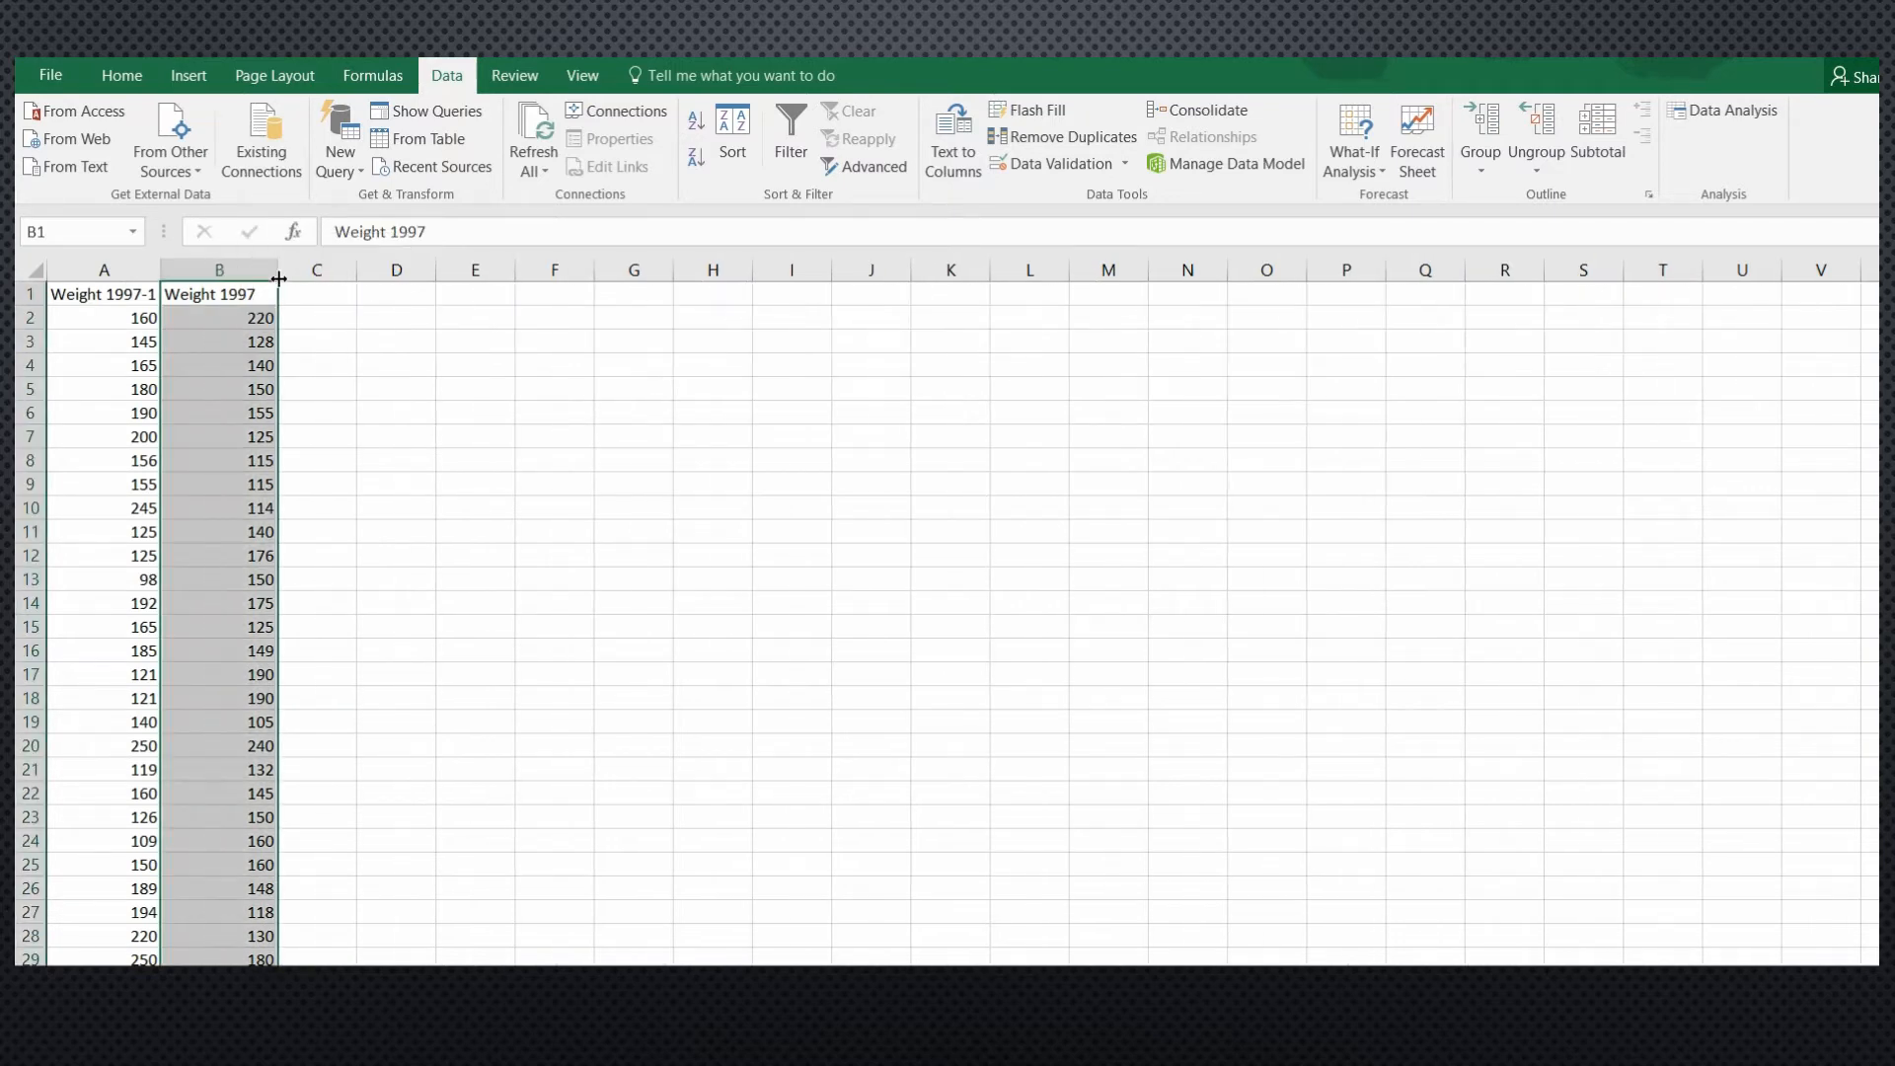
left_click(464, 231)
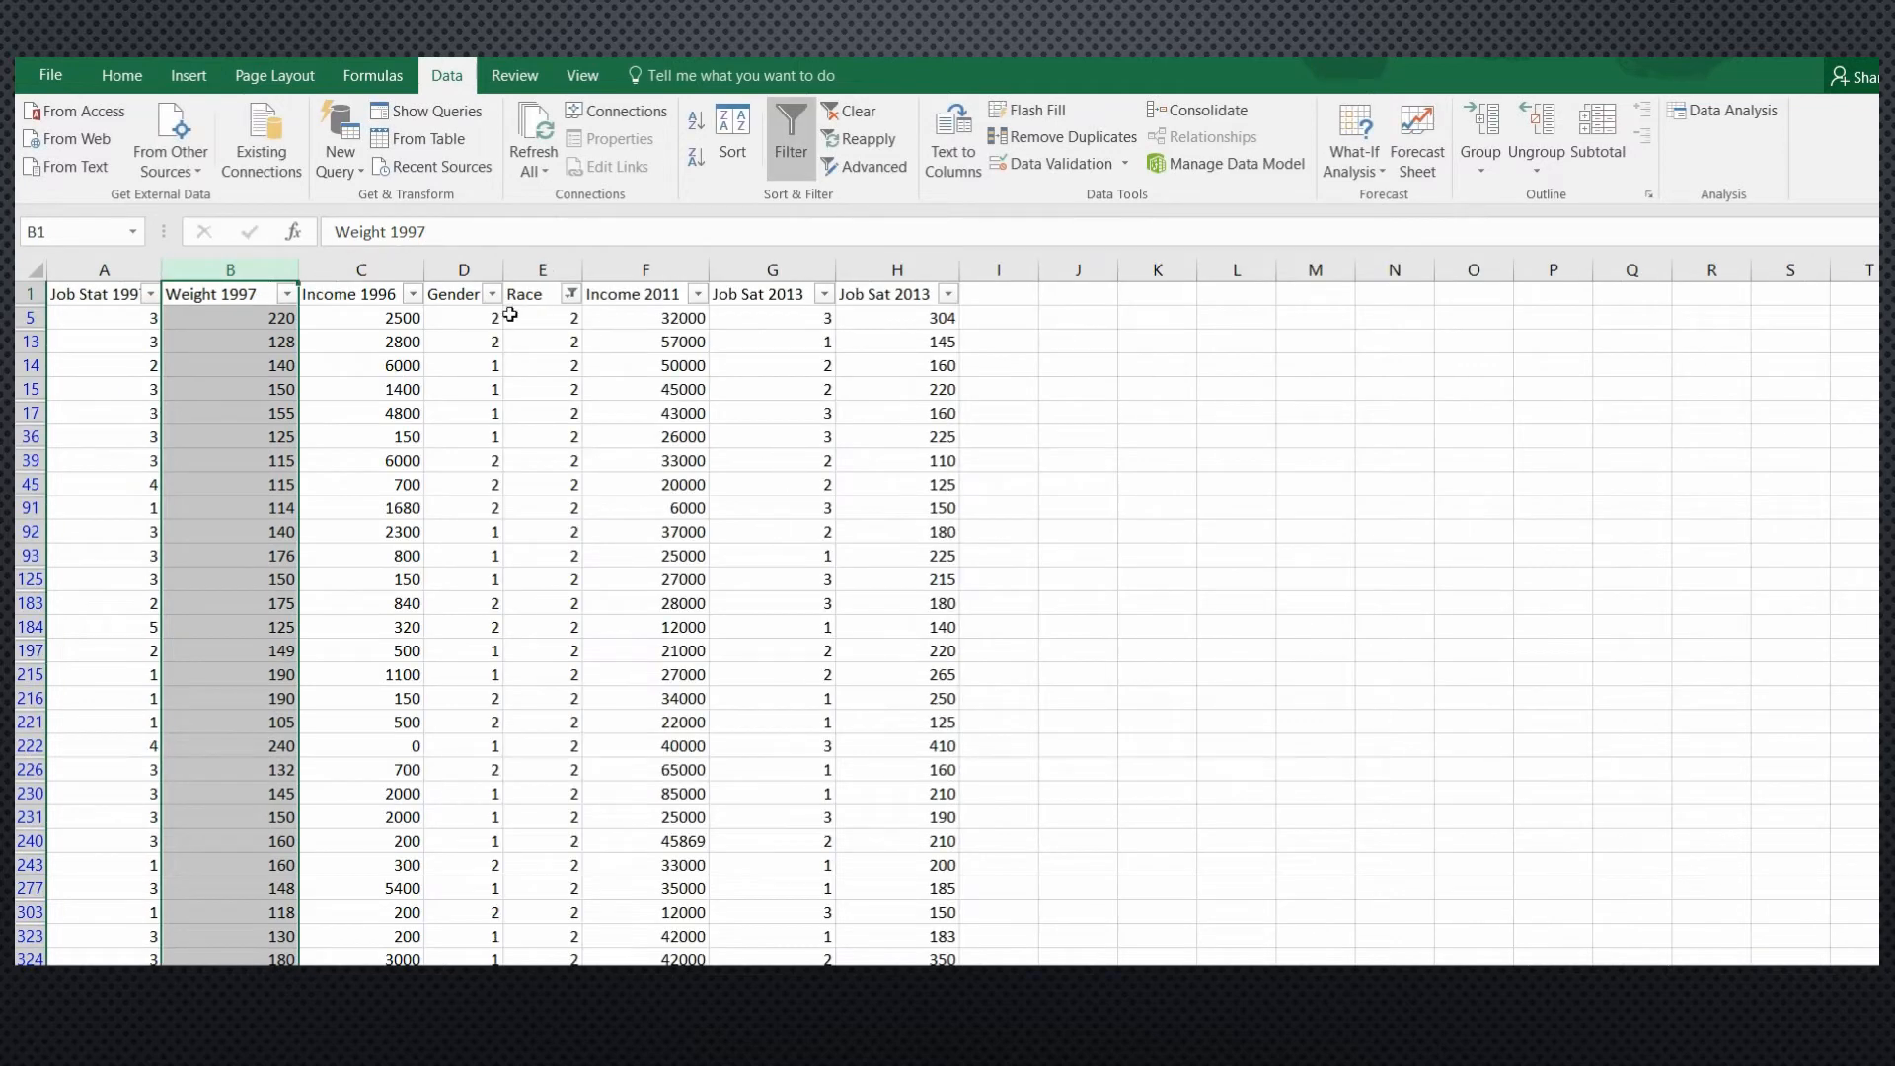
Step: Change the Race filter on the data sheet to show only value 3
left_click(573, 294)
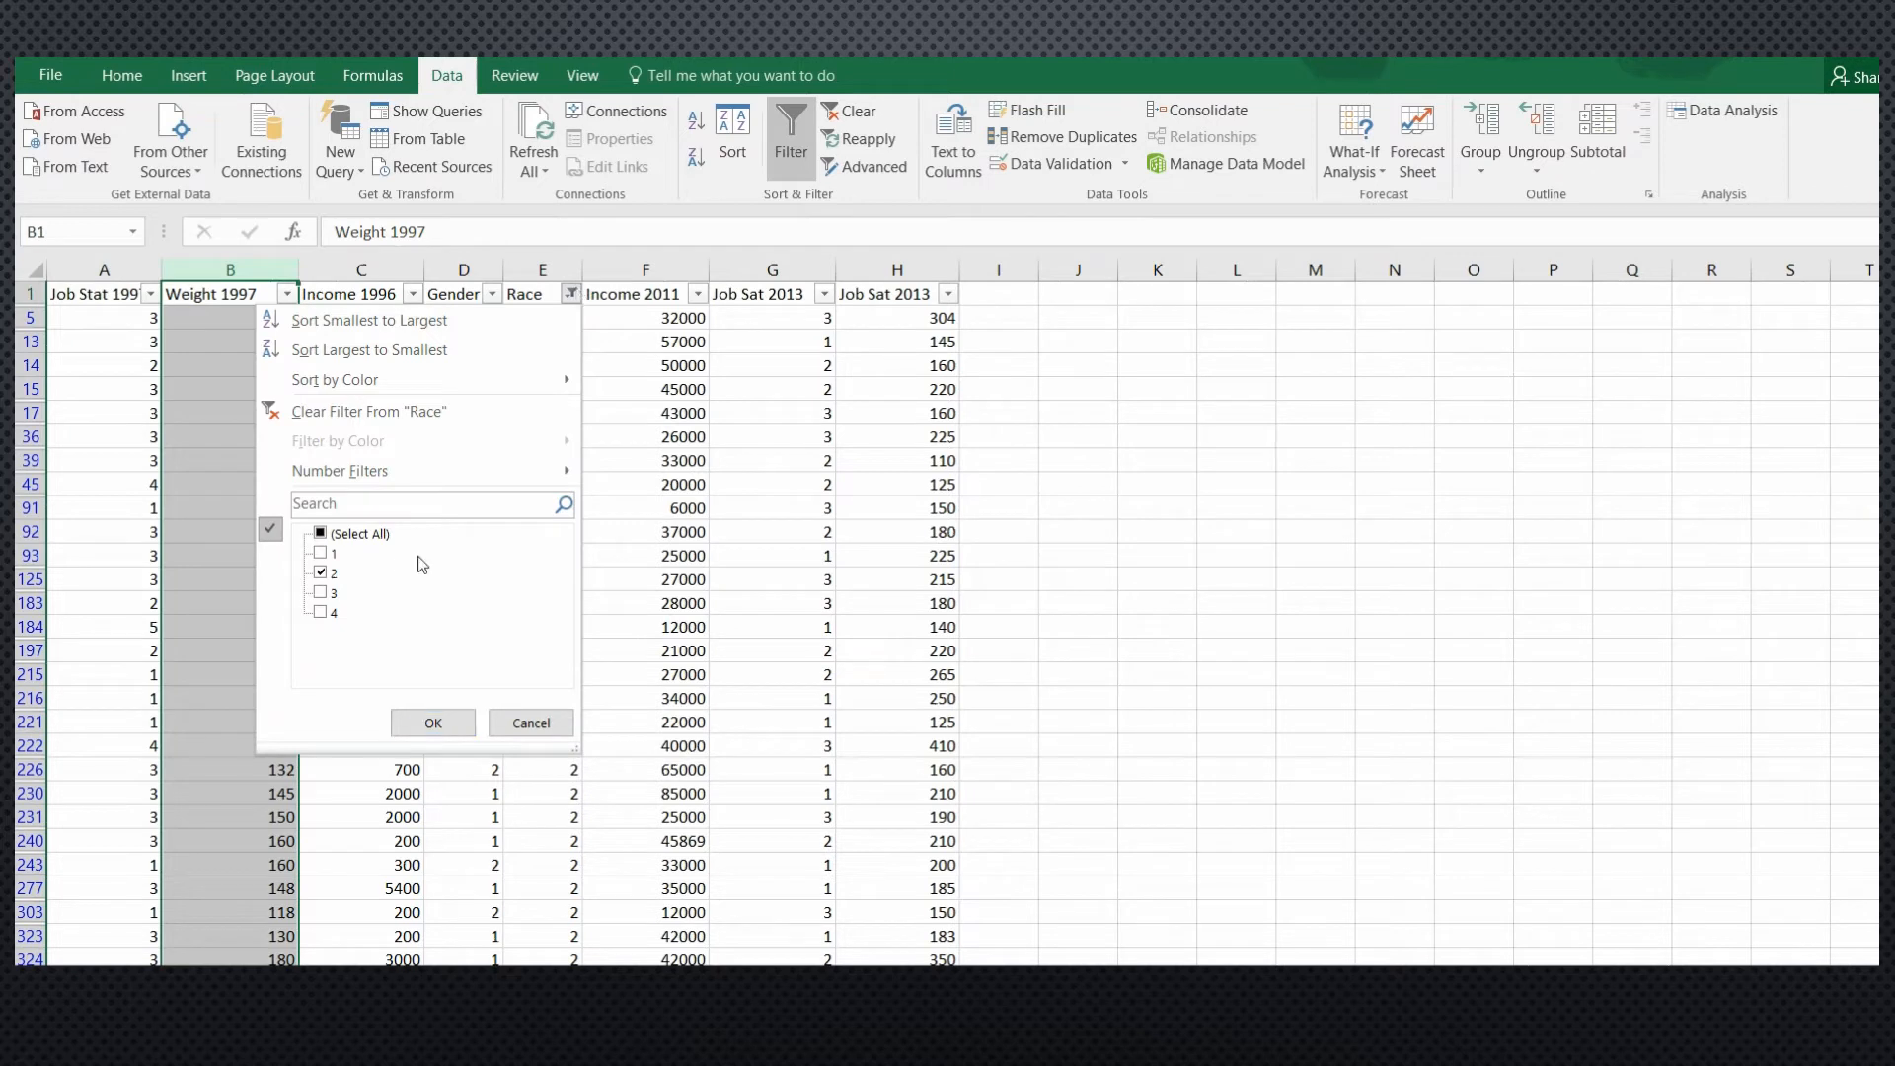
left_click(322, 576)
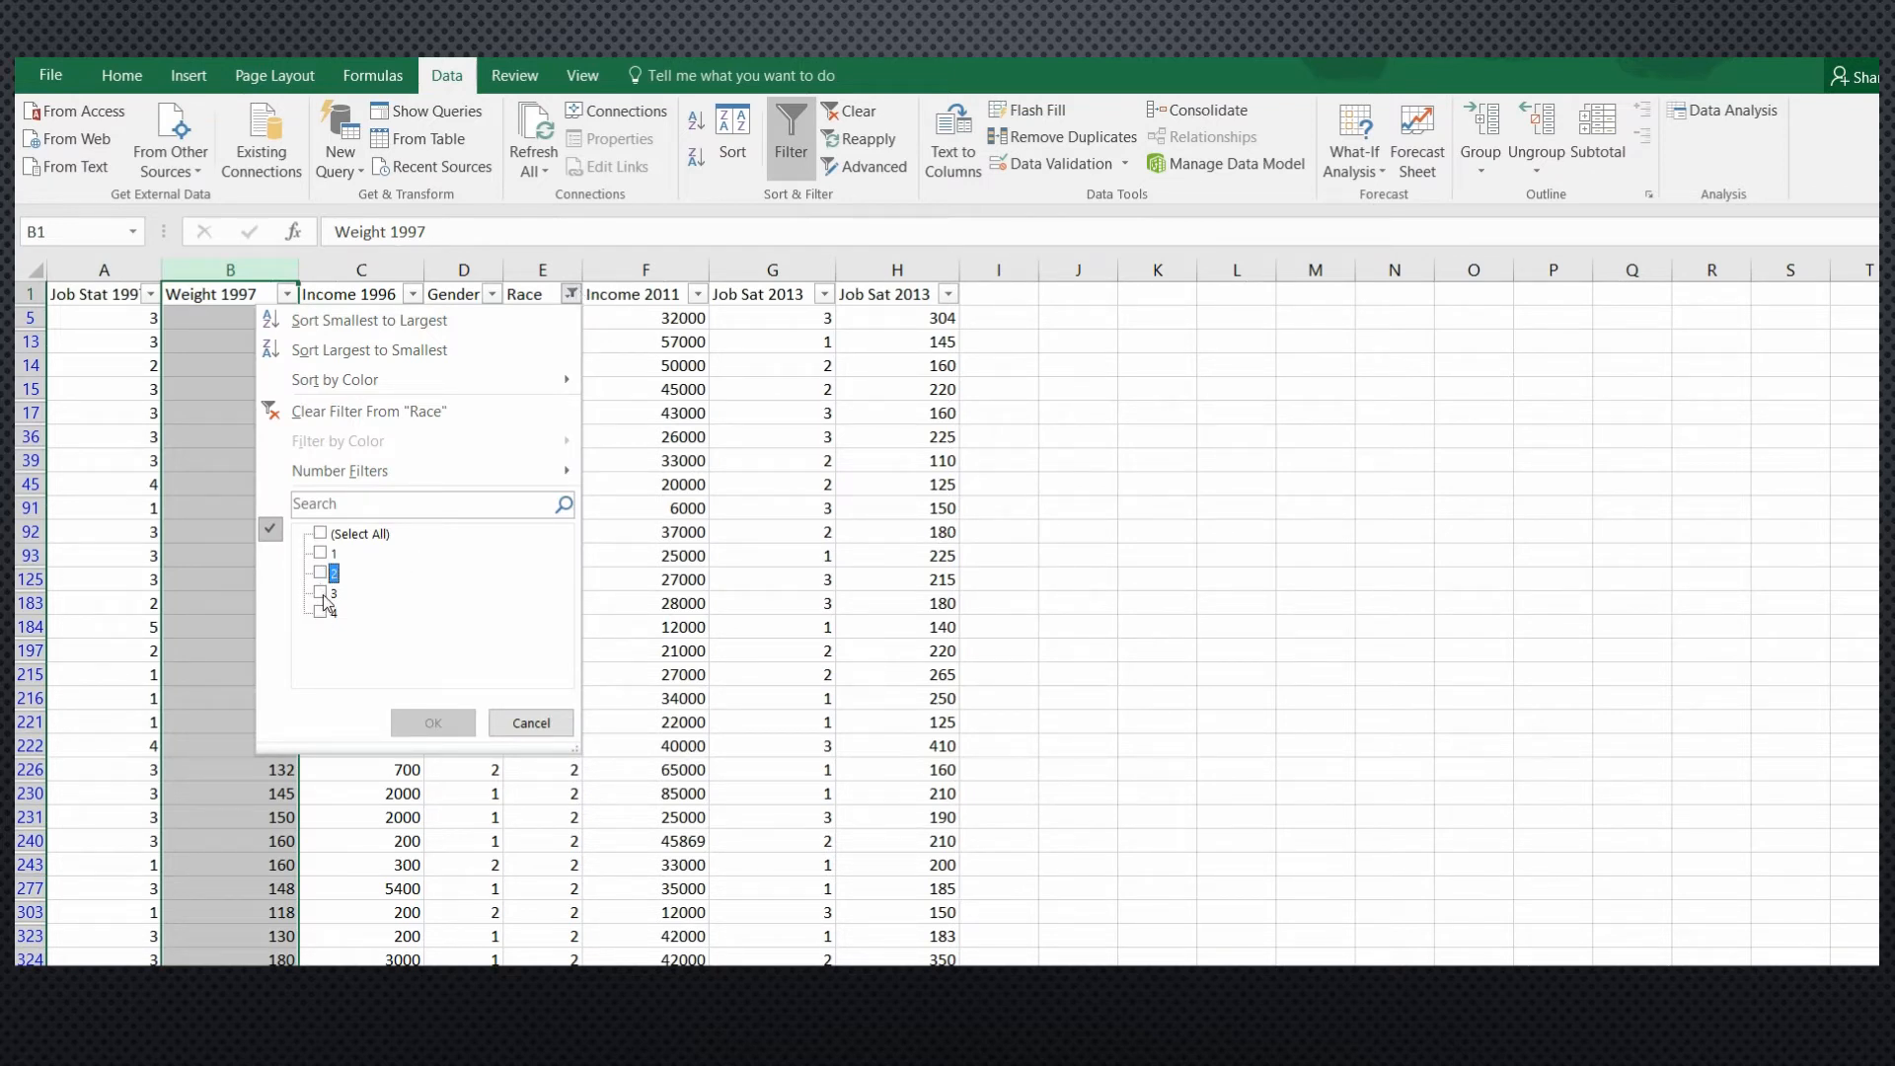
left_click(321, 593)
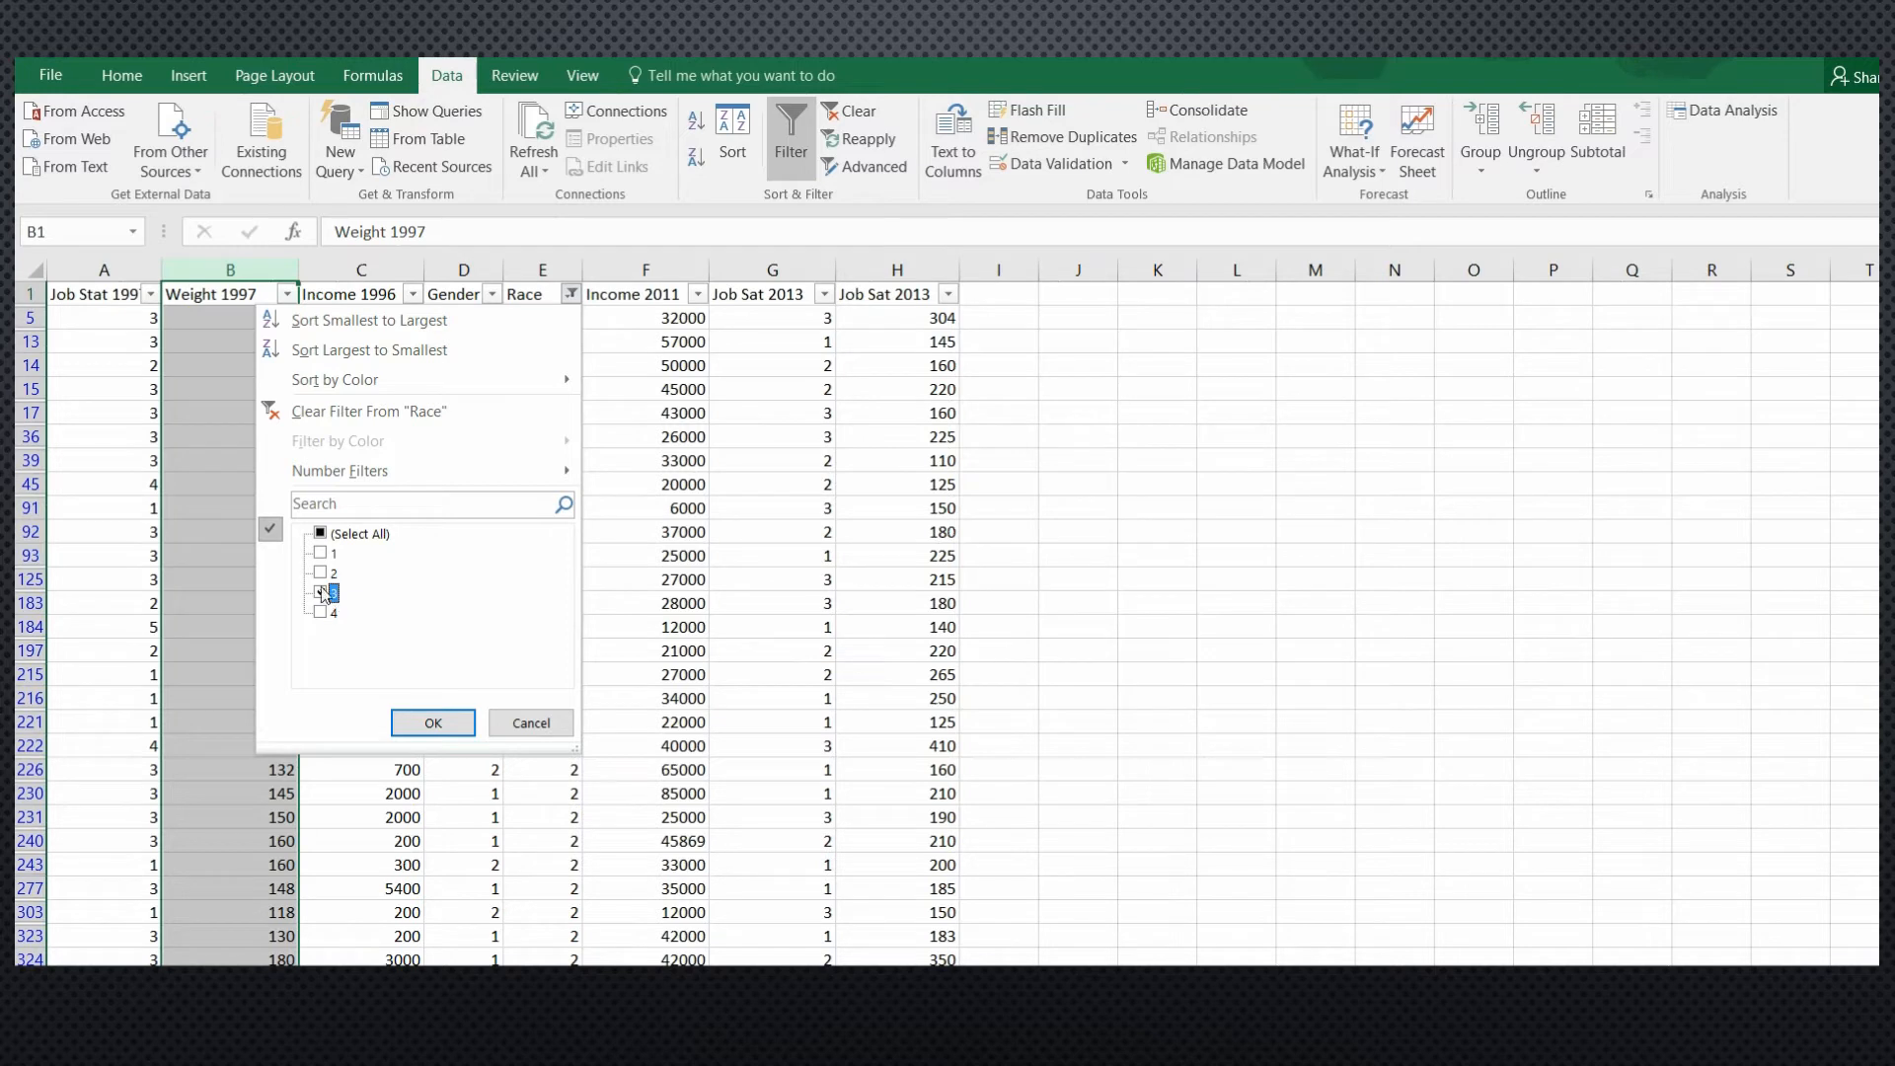
left_click(434, 722)
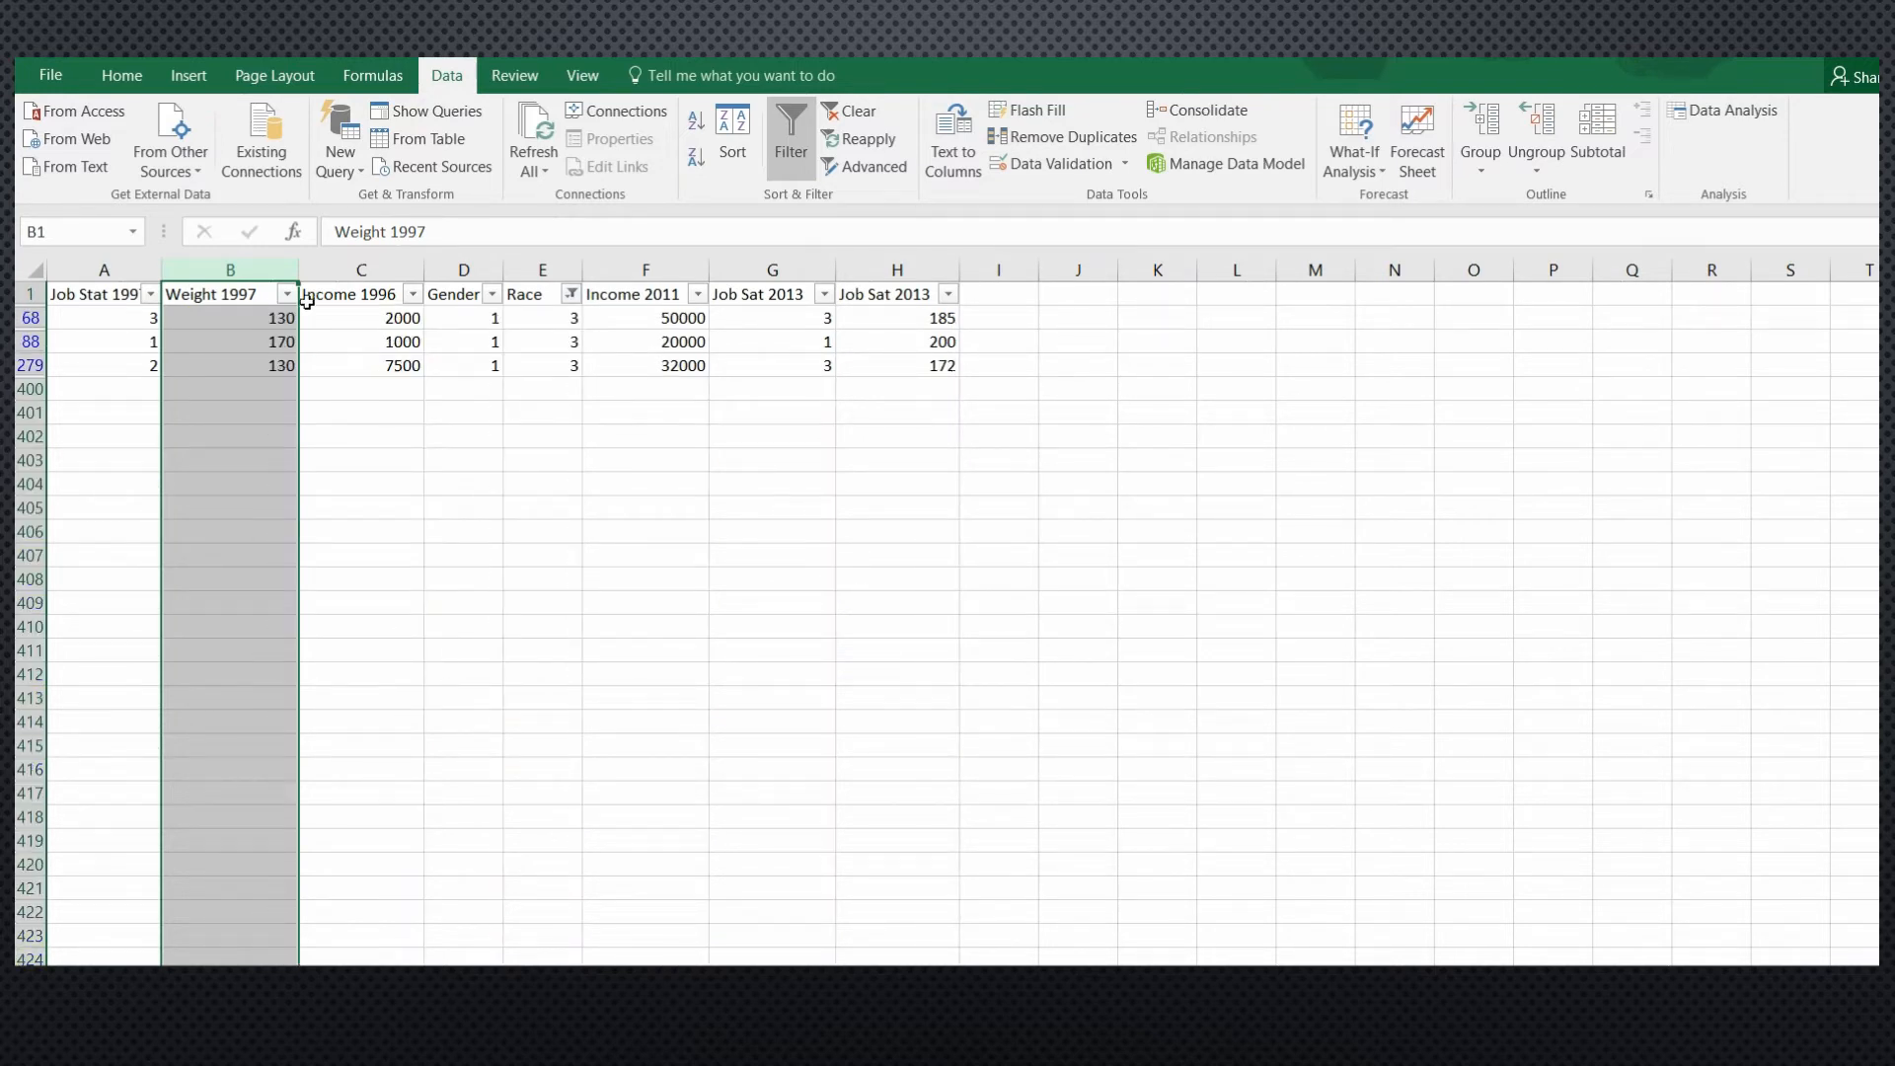
Step: Copy the Weight 1997 column filtered for Race 3 and paste it as values starting at cell C1 of the results sheet
right_click(240, 295)
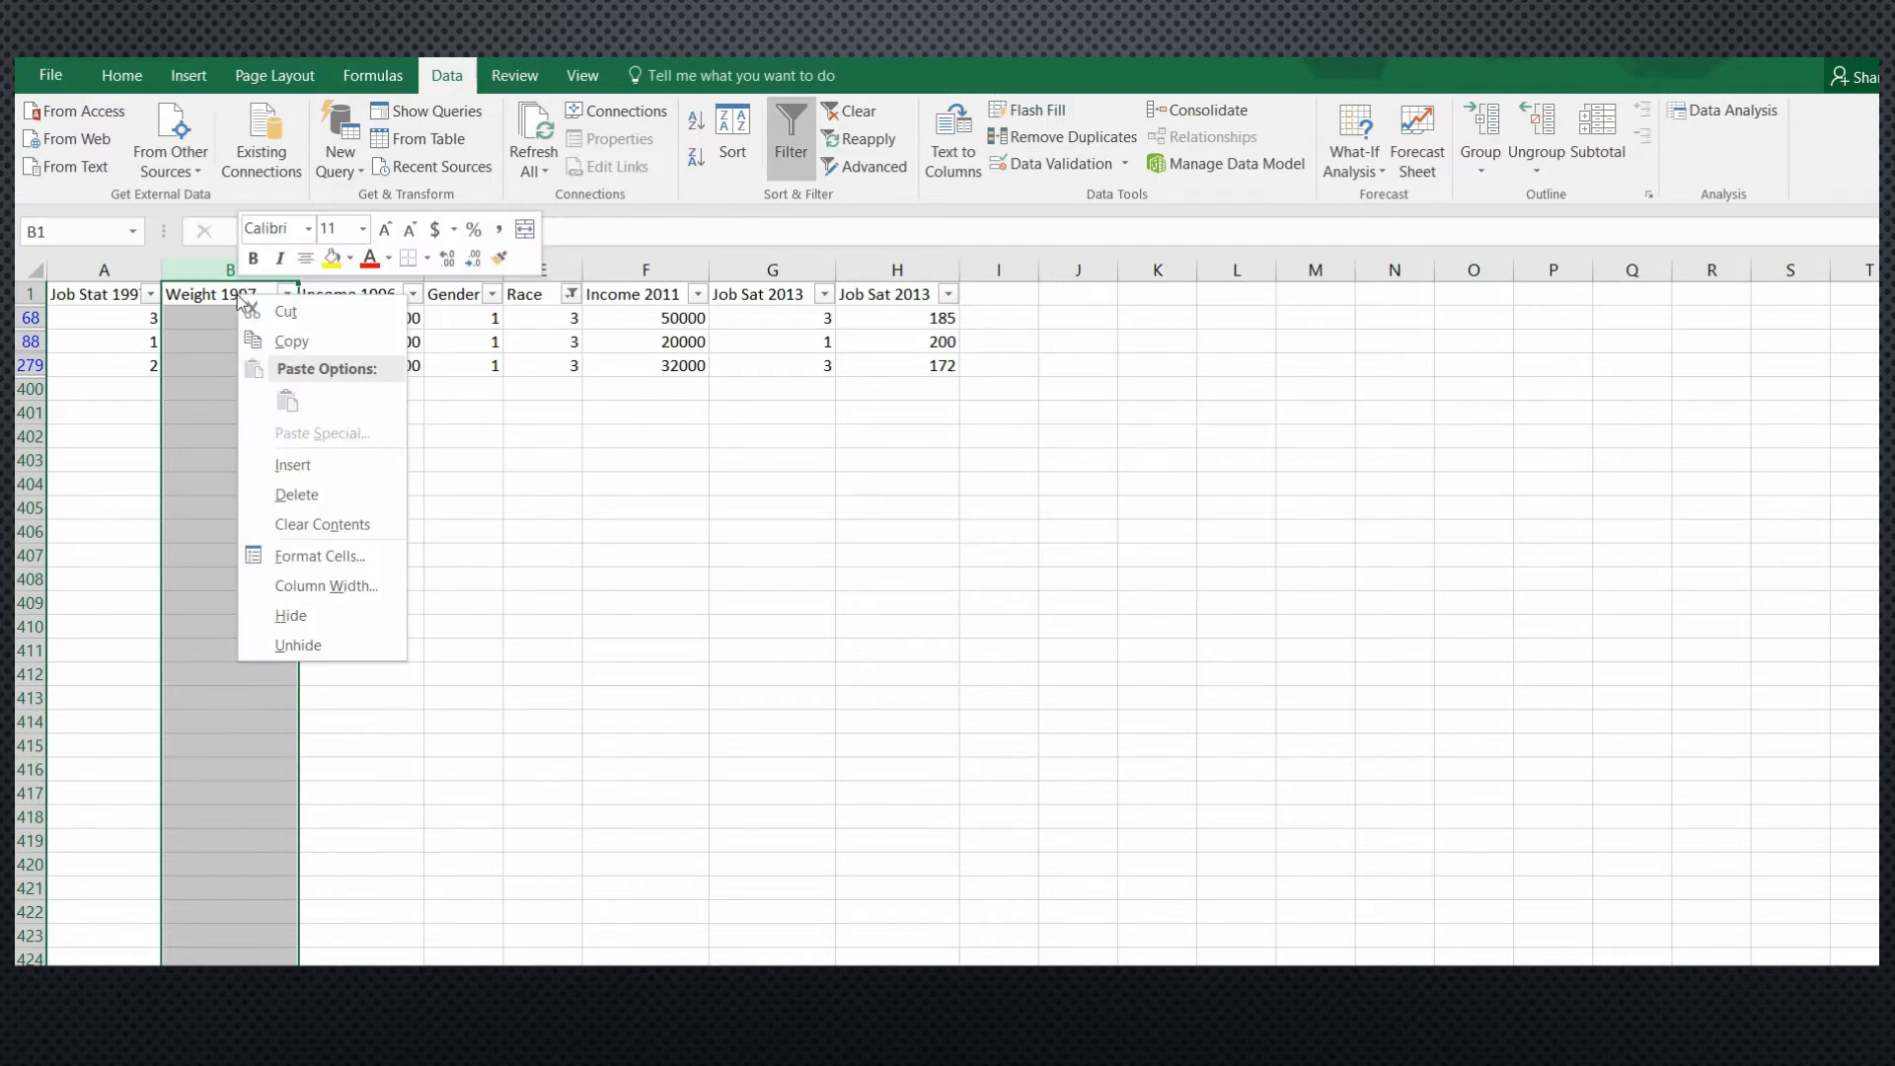
left_click(273, 341)
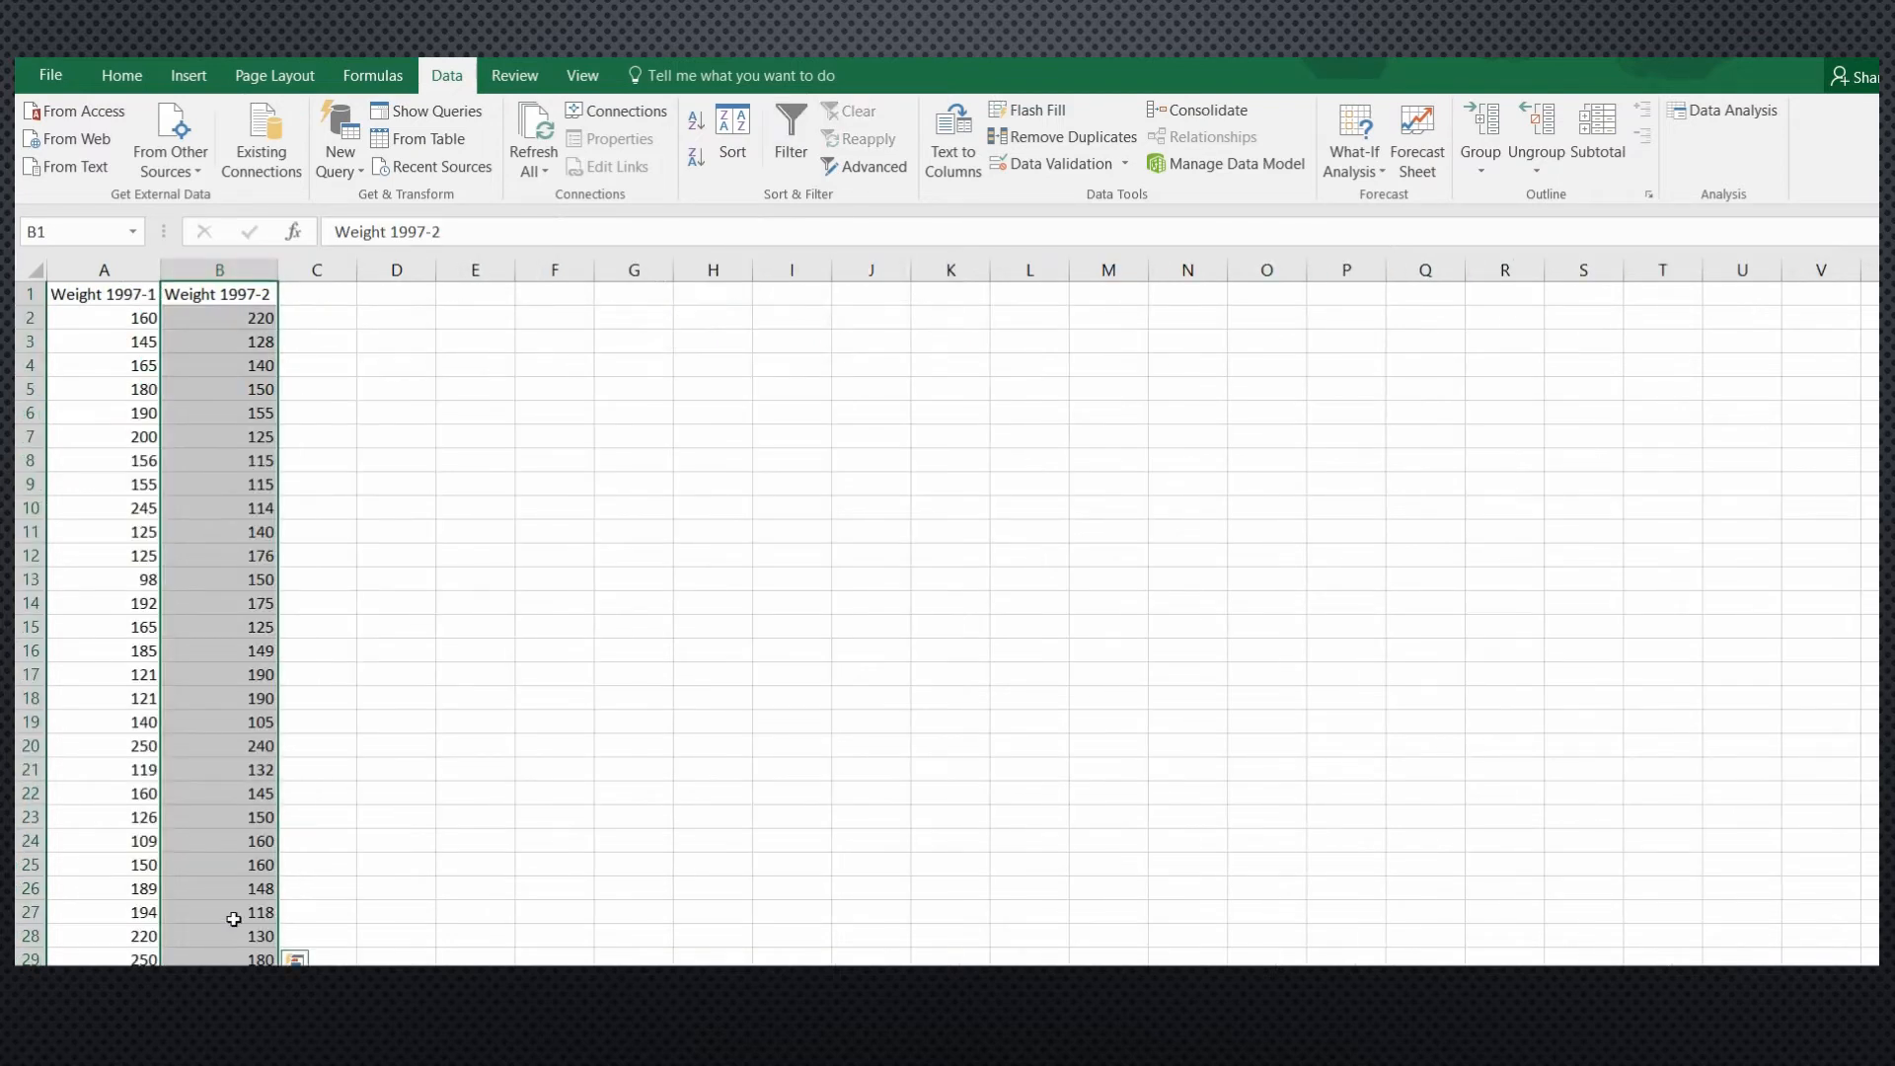
left_click(321, 296)
right_click(327, 299)
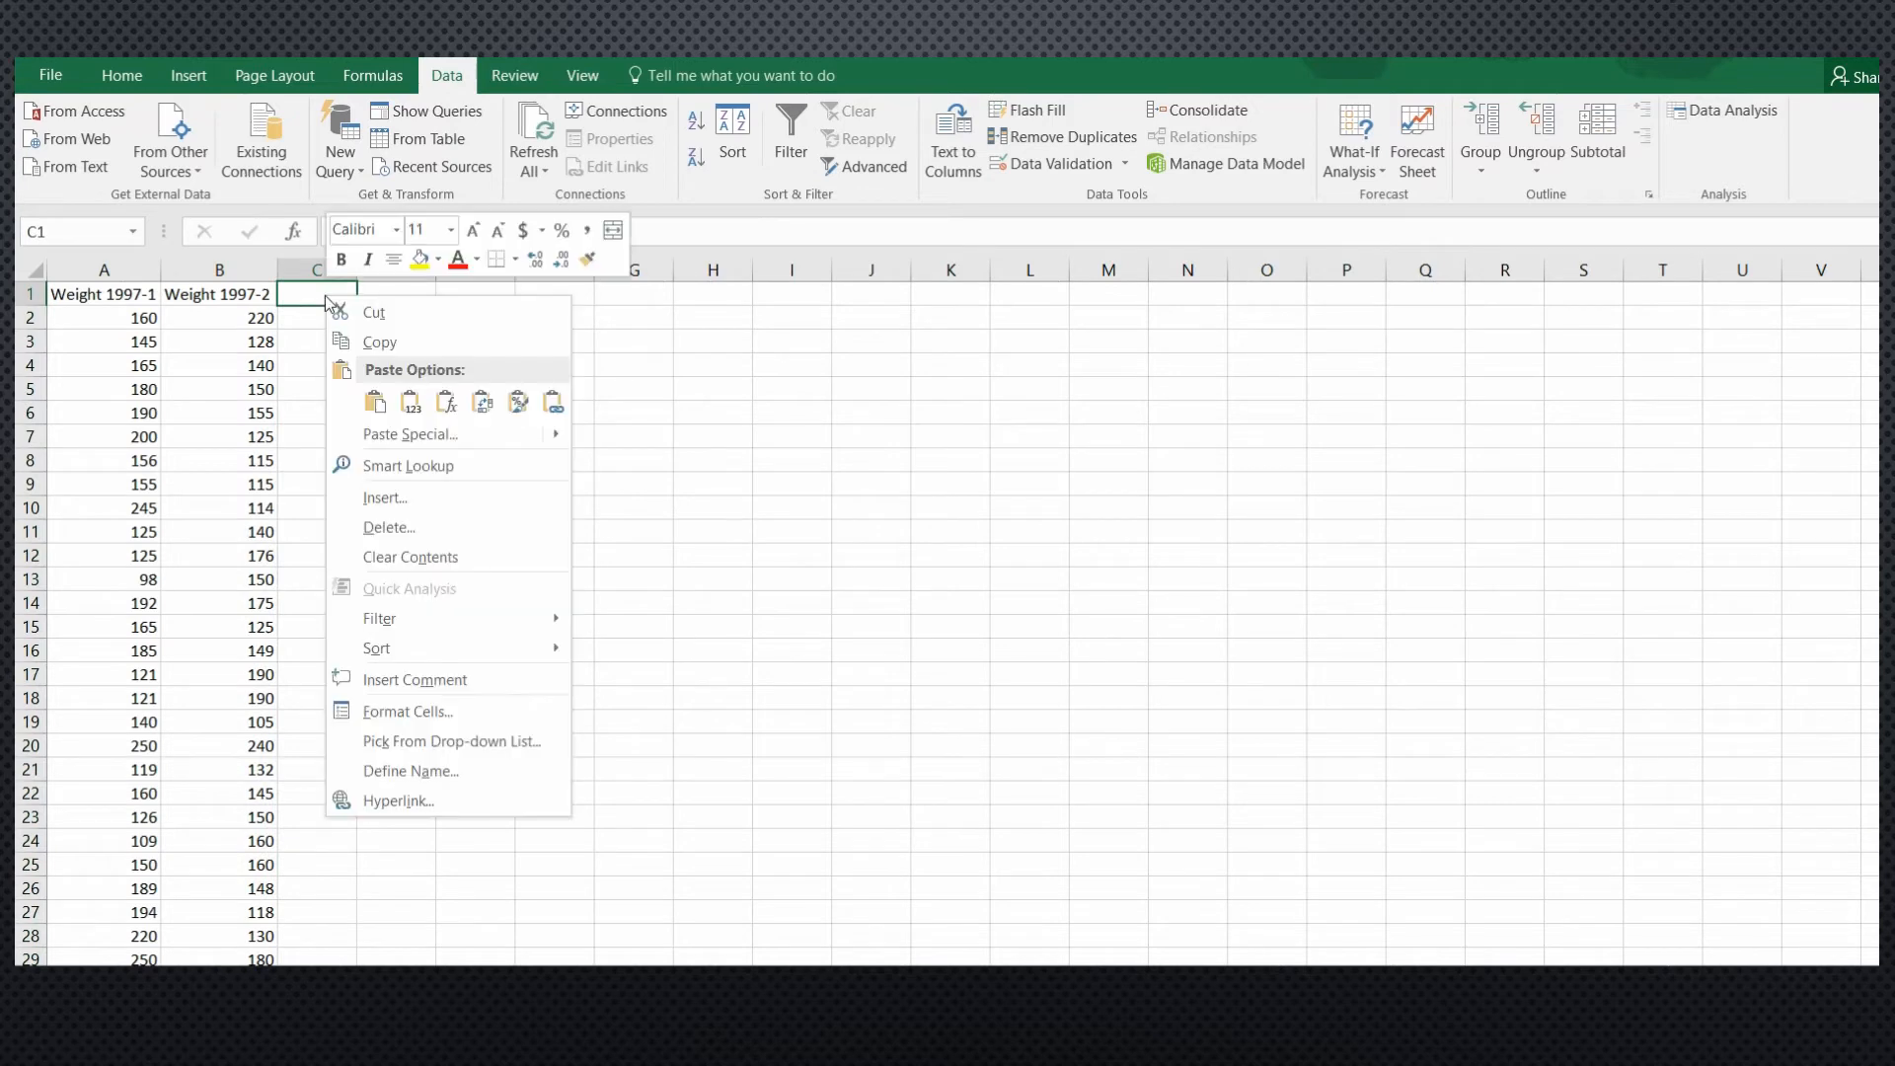
left_click(411, 402)
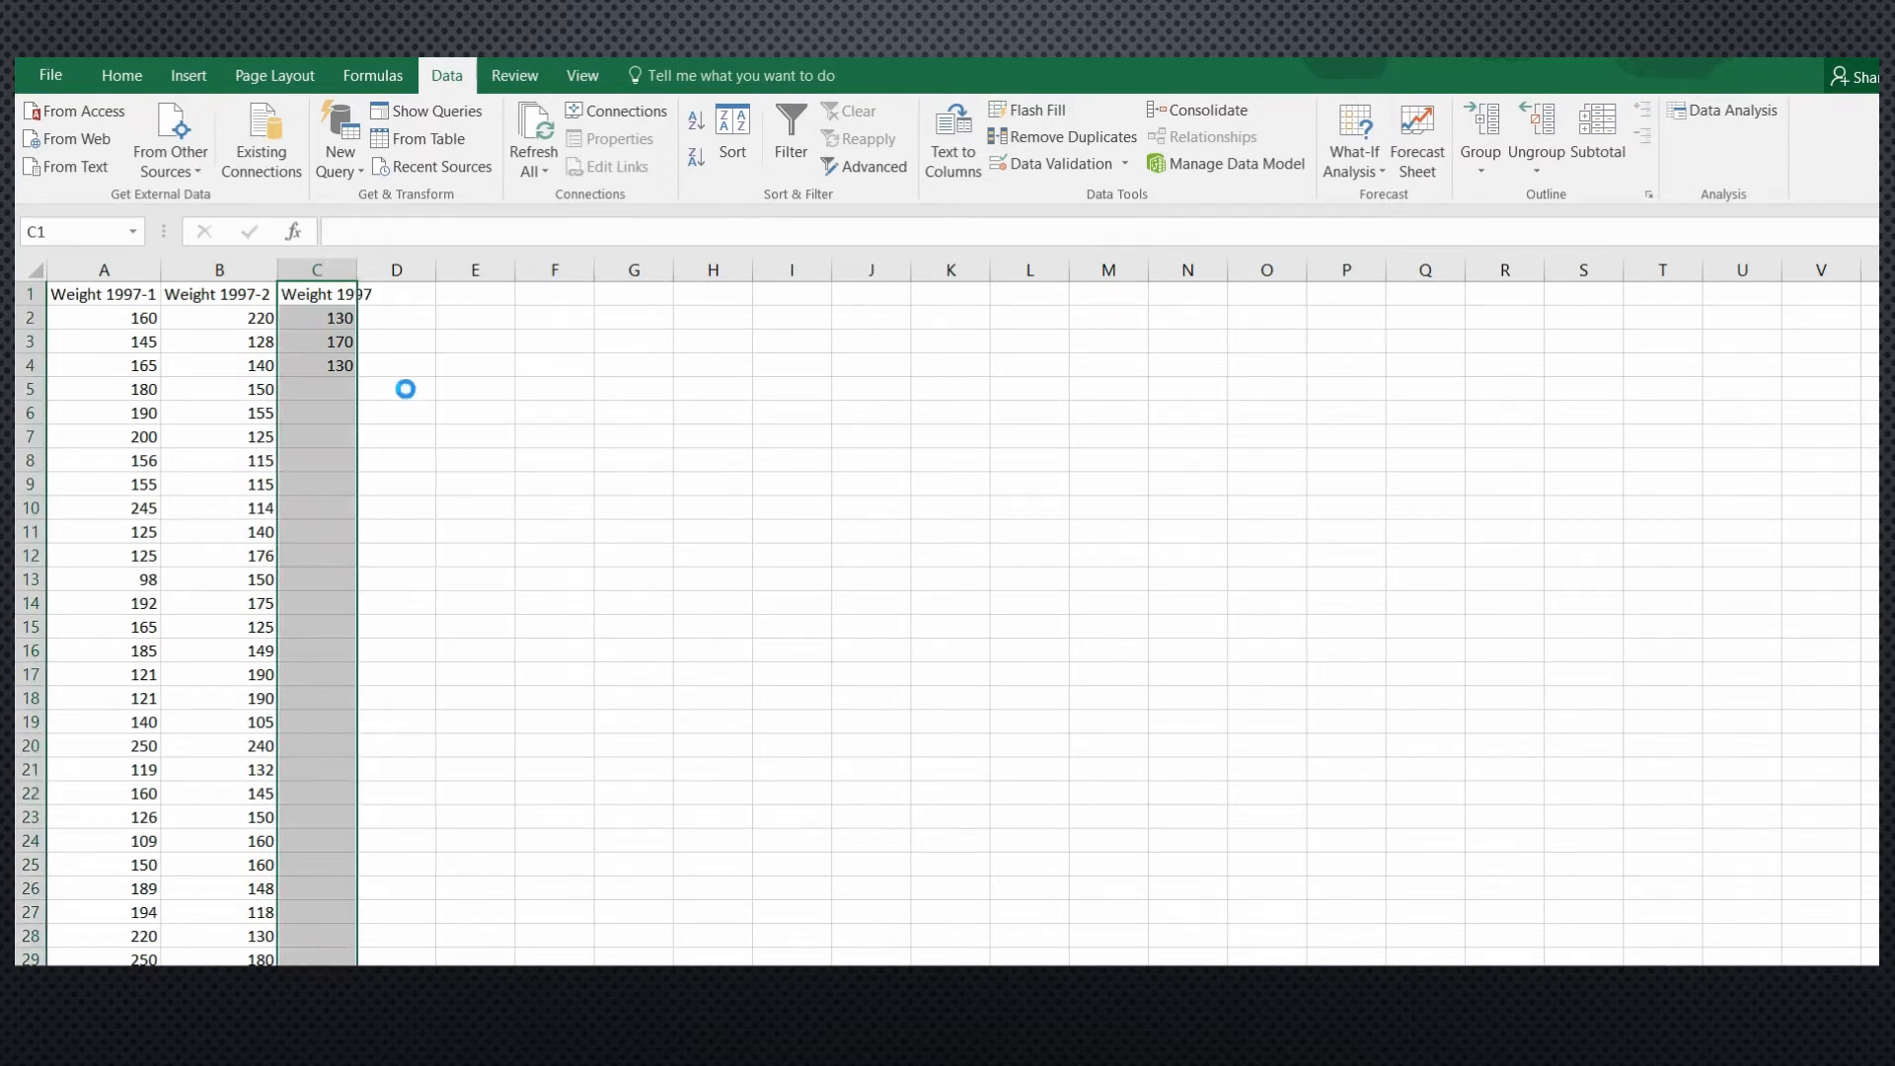
Step: Rename the header in C1 as "Weight 1997-3" and widen column C to fit it
left_click(446, 238)
type("-3")
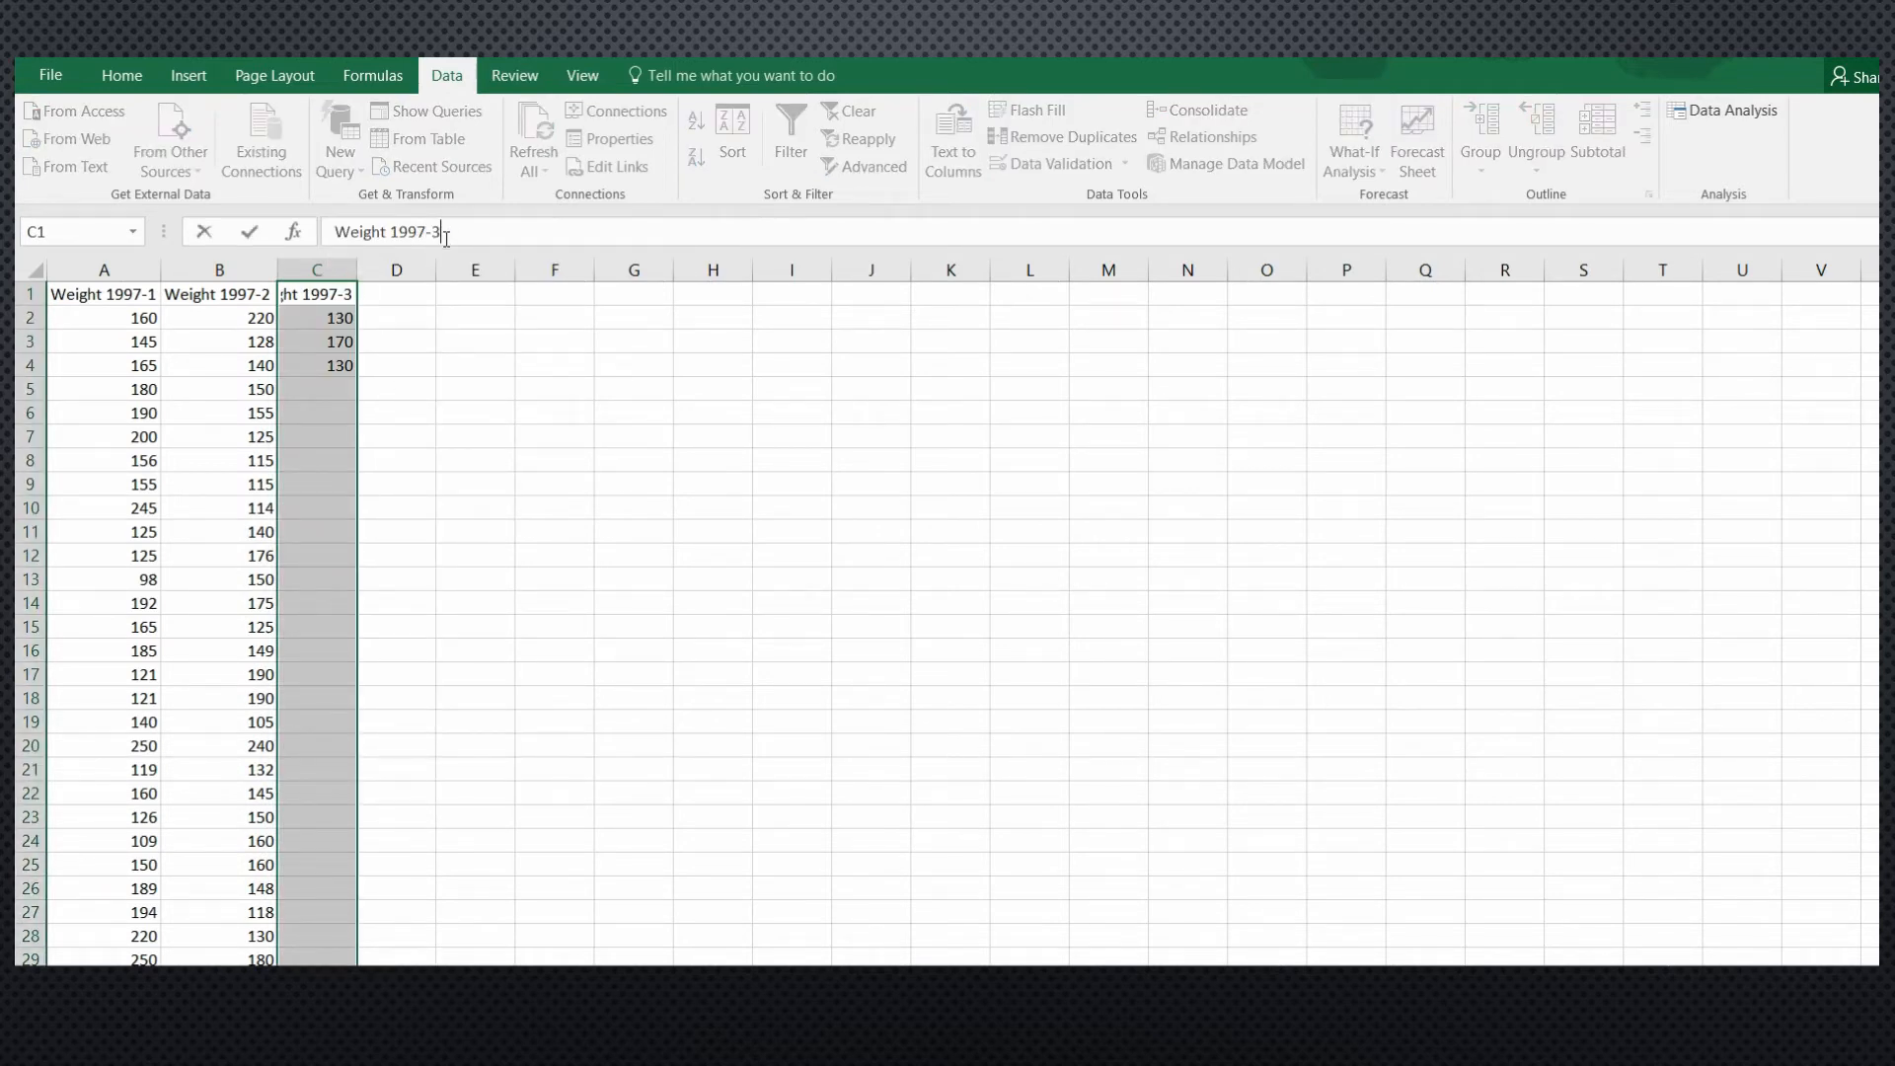
left_click(361, 269)
left_click_drag(378, 272, 414, 271)
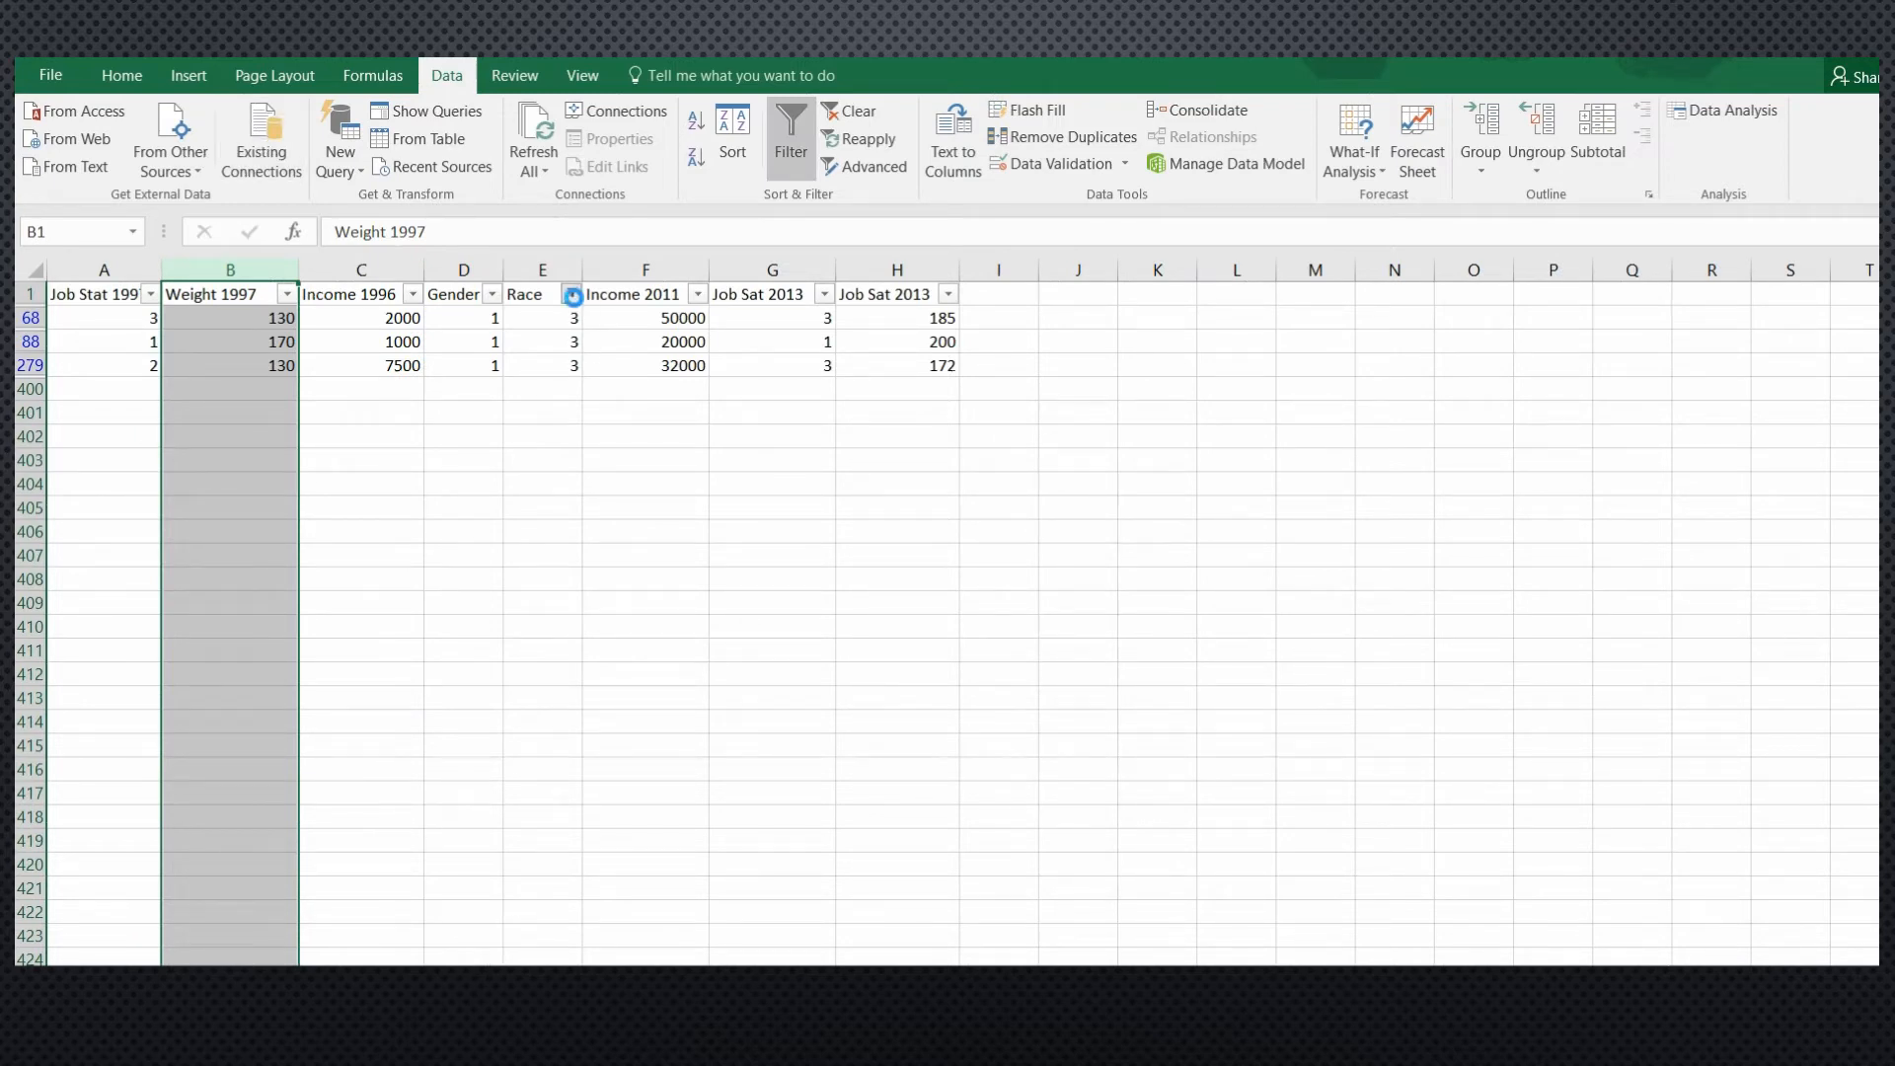
Step: Change the Race filter on the data sheet to show only value 4
left_click(571, 294)
left_click(321, 593)
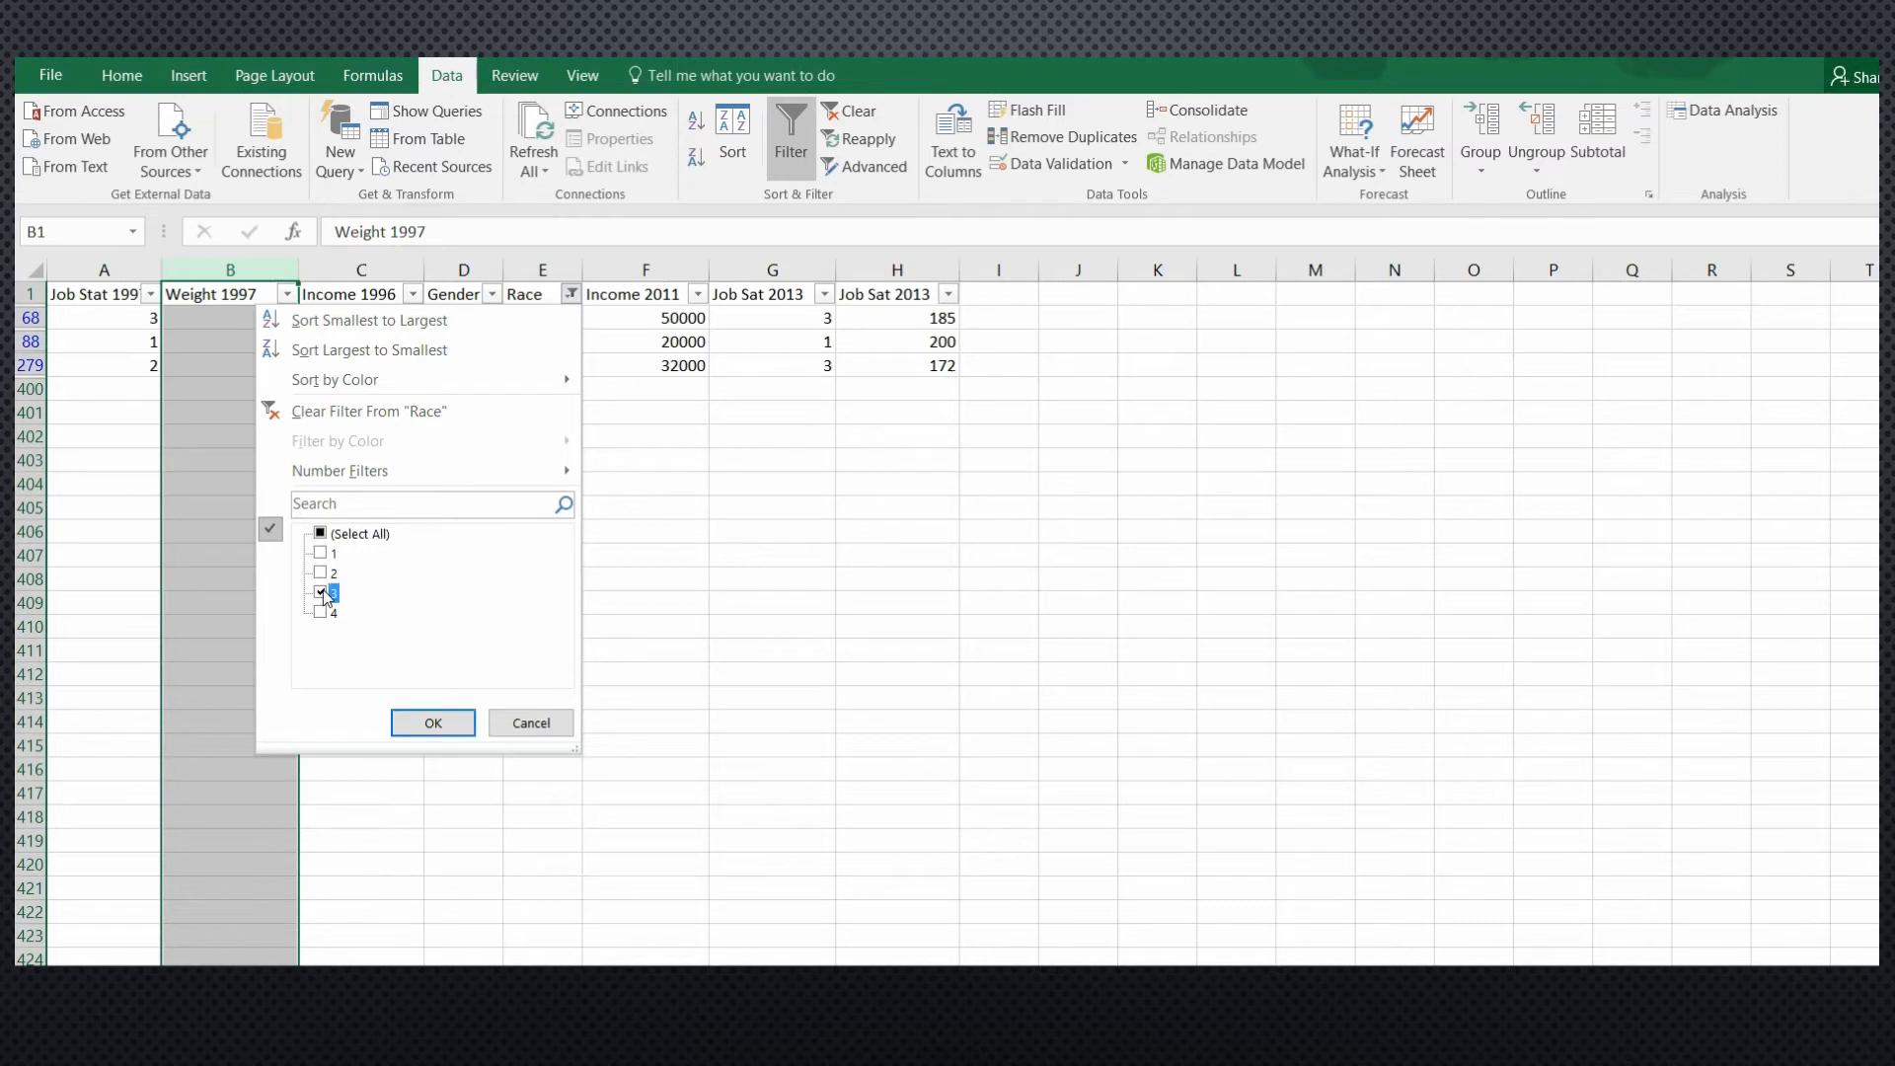
left_click(322, 612)
left_click(423, 724)
Step: Copy the Weight 1997 column filtered for Race 4 and paste it as values starting at cell D1 of the results sheet
right_click(237, 274)
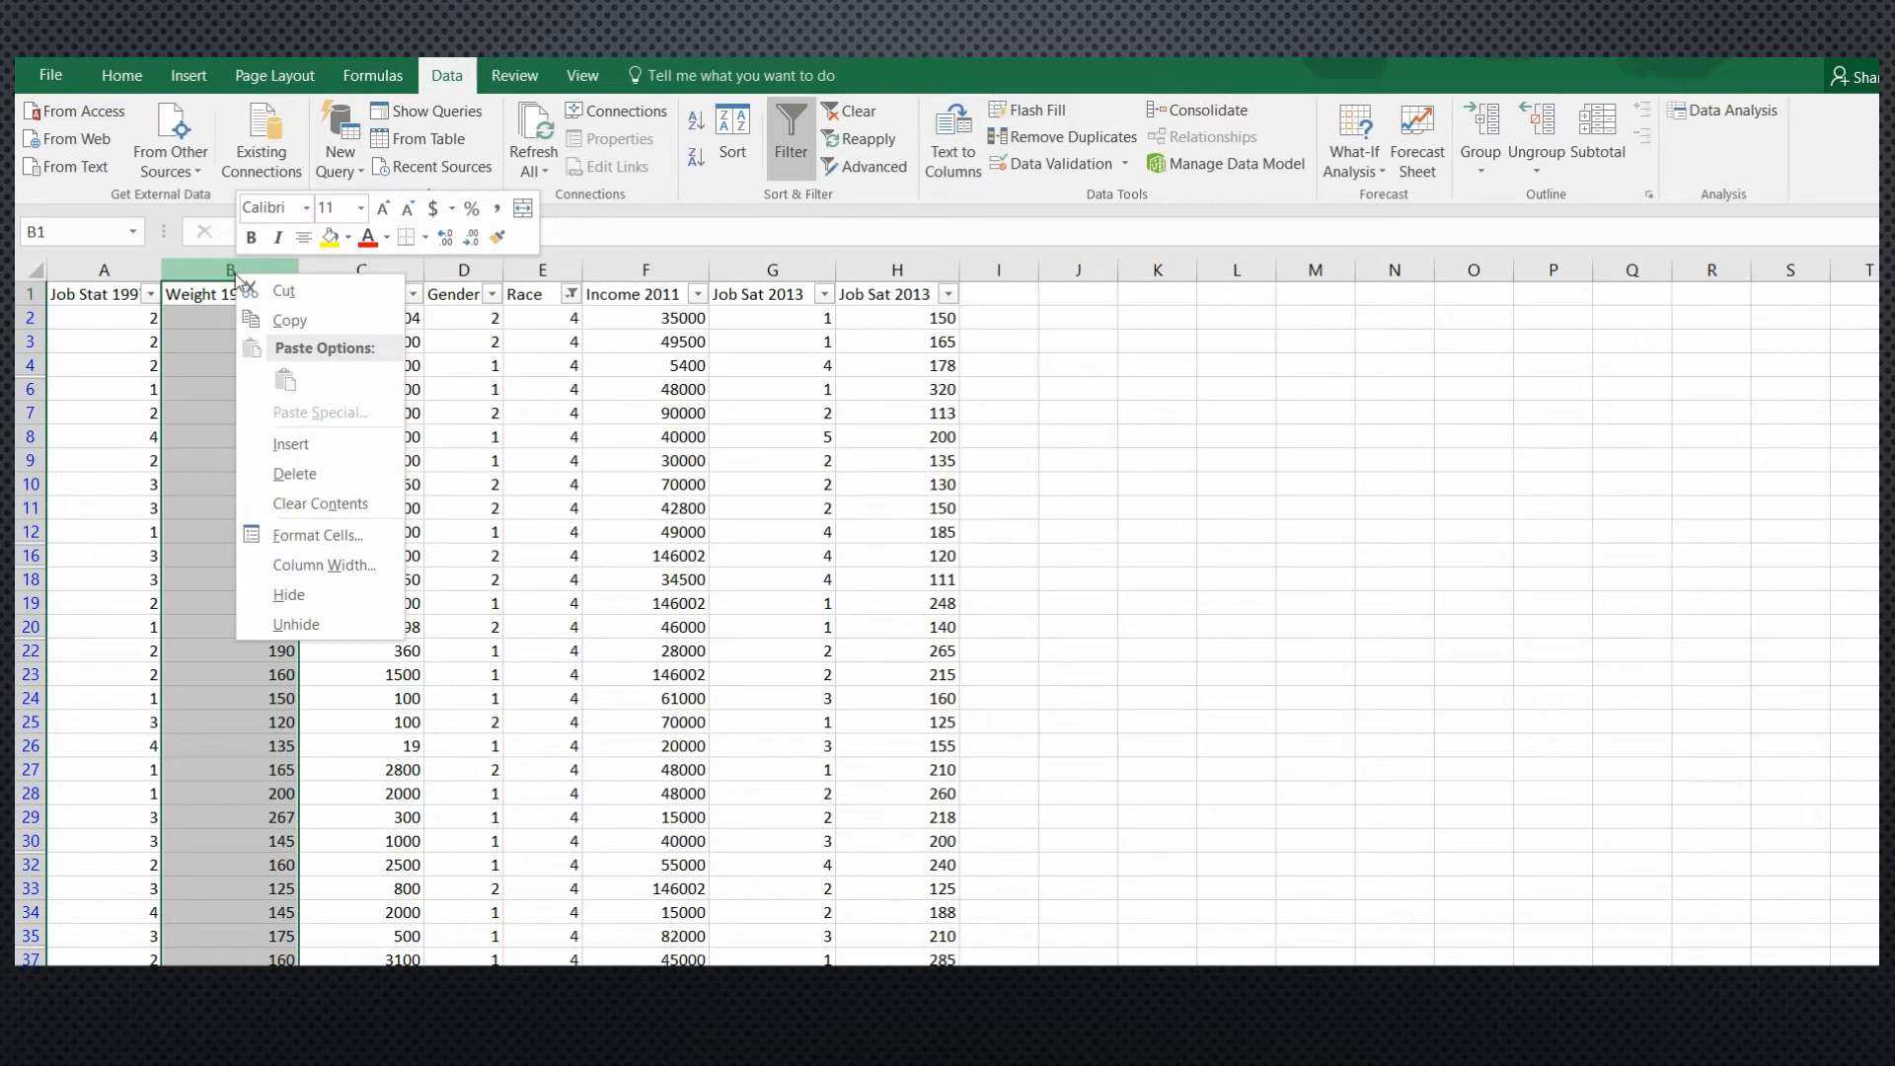
left_click(313, 321)
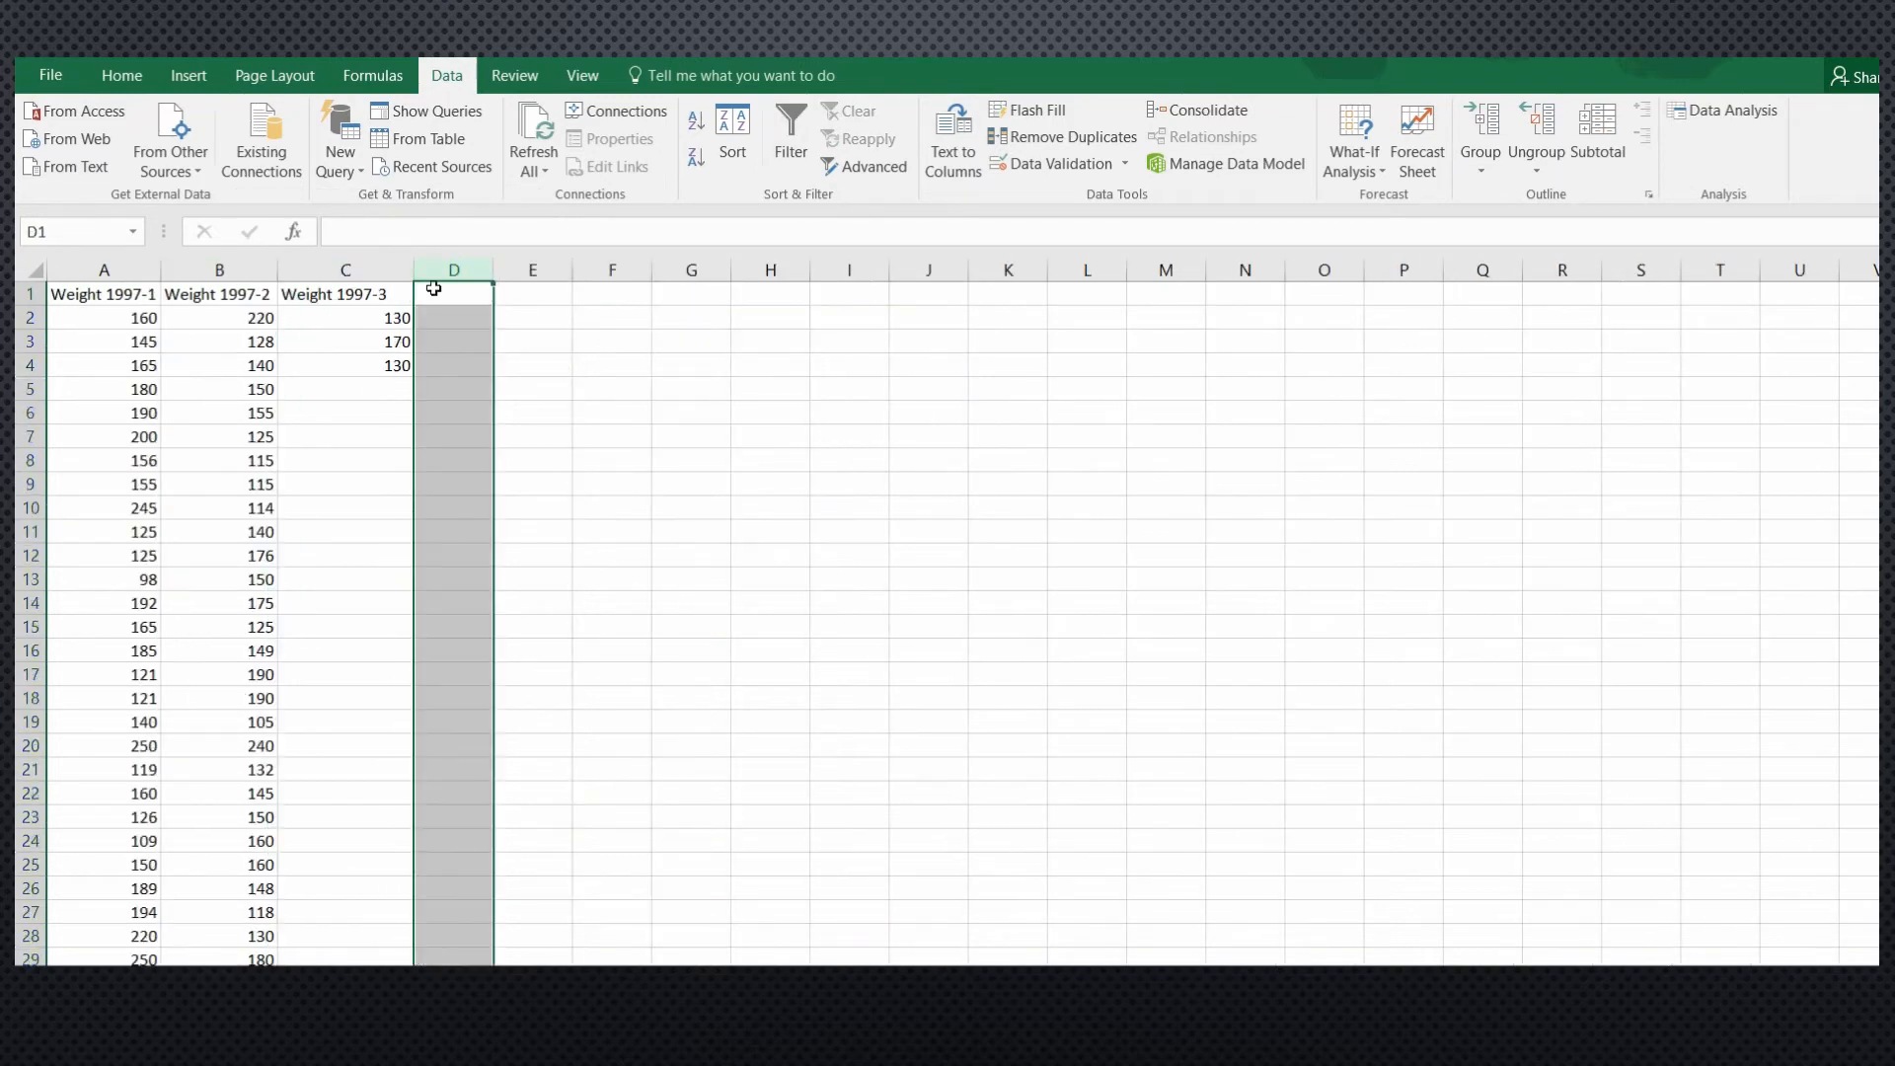
left_click(458, 295)
right_click(458, 295)
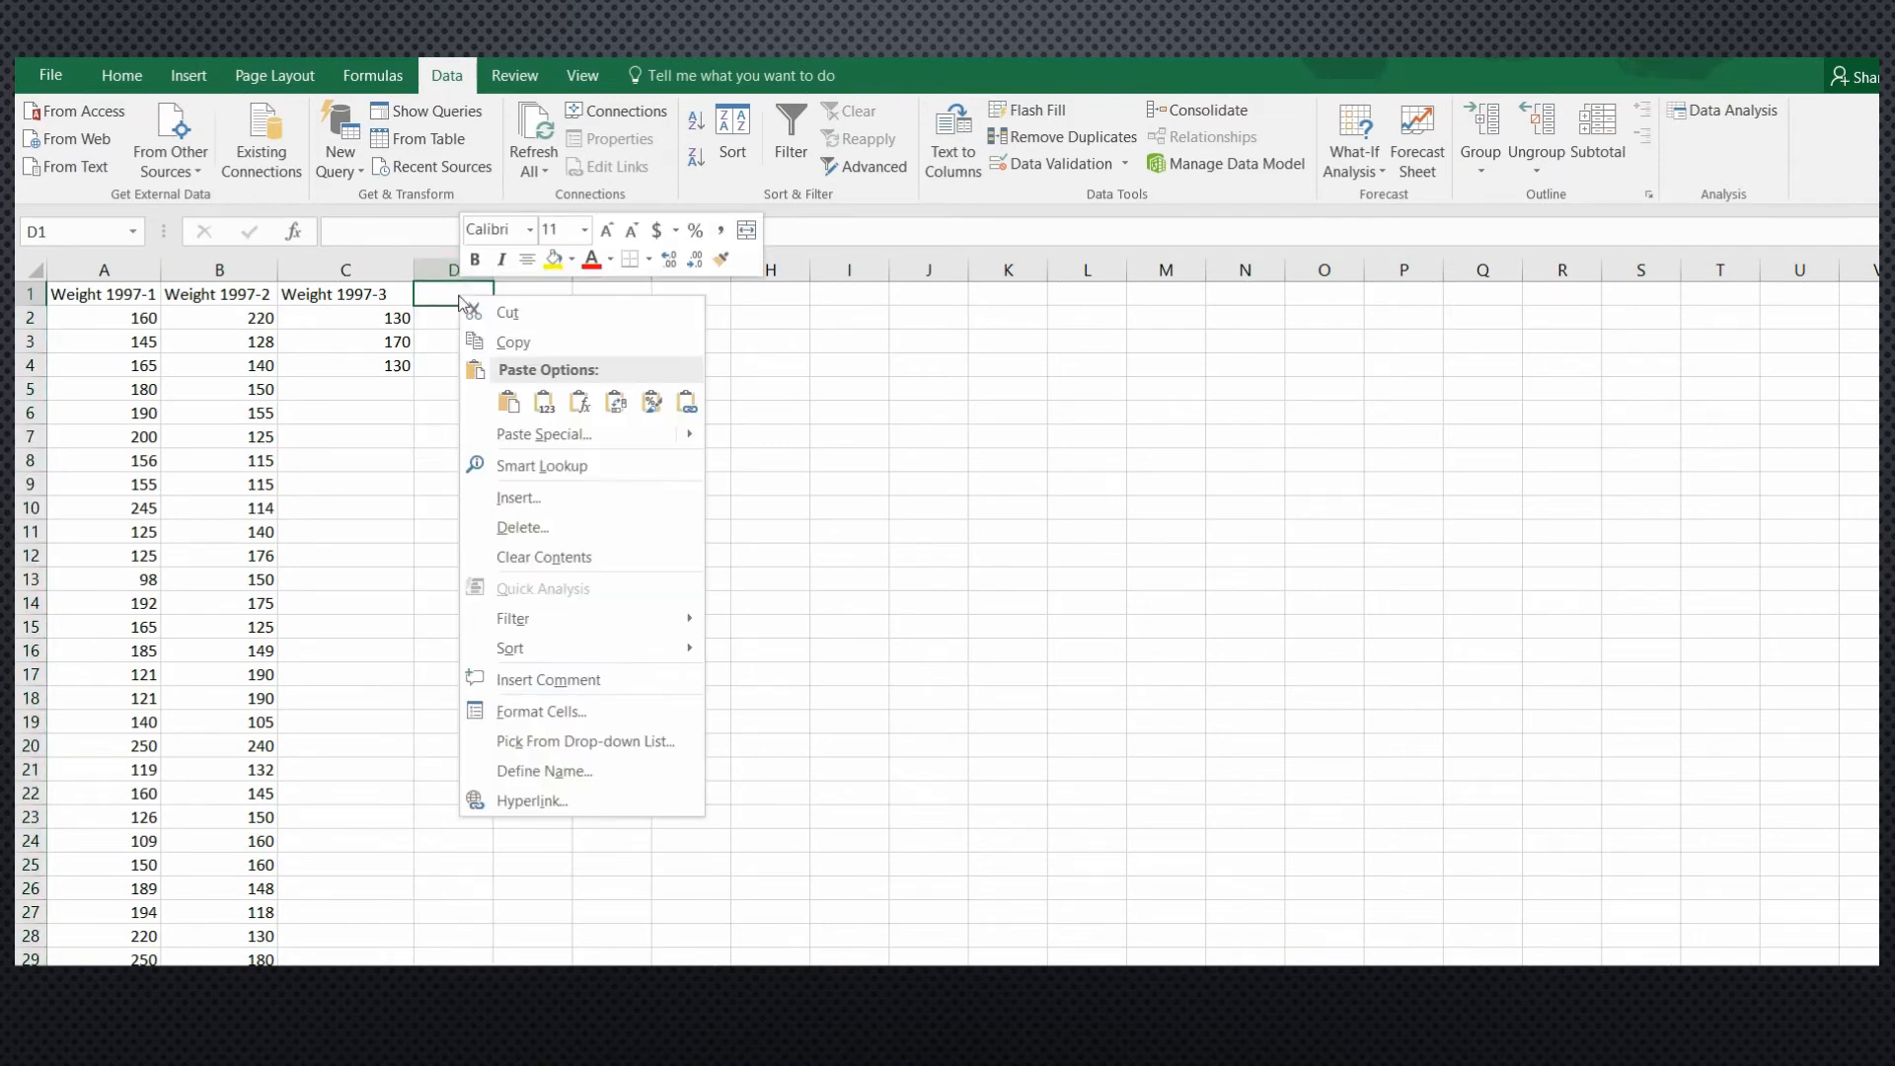
left_click(545, 402)
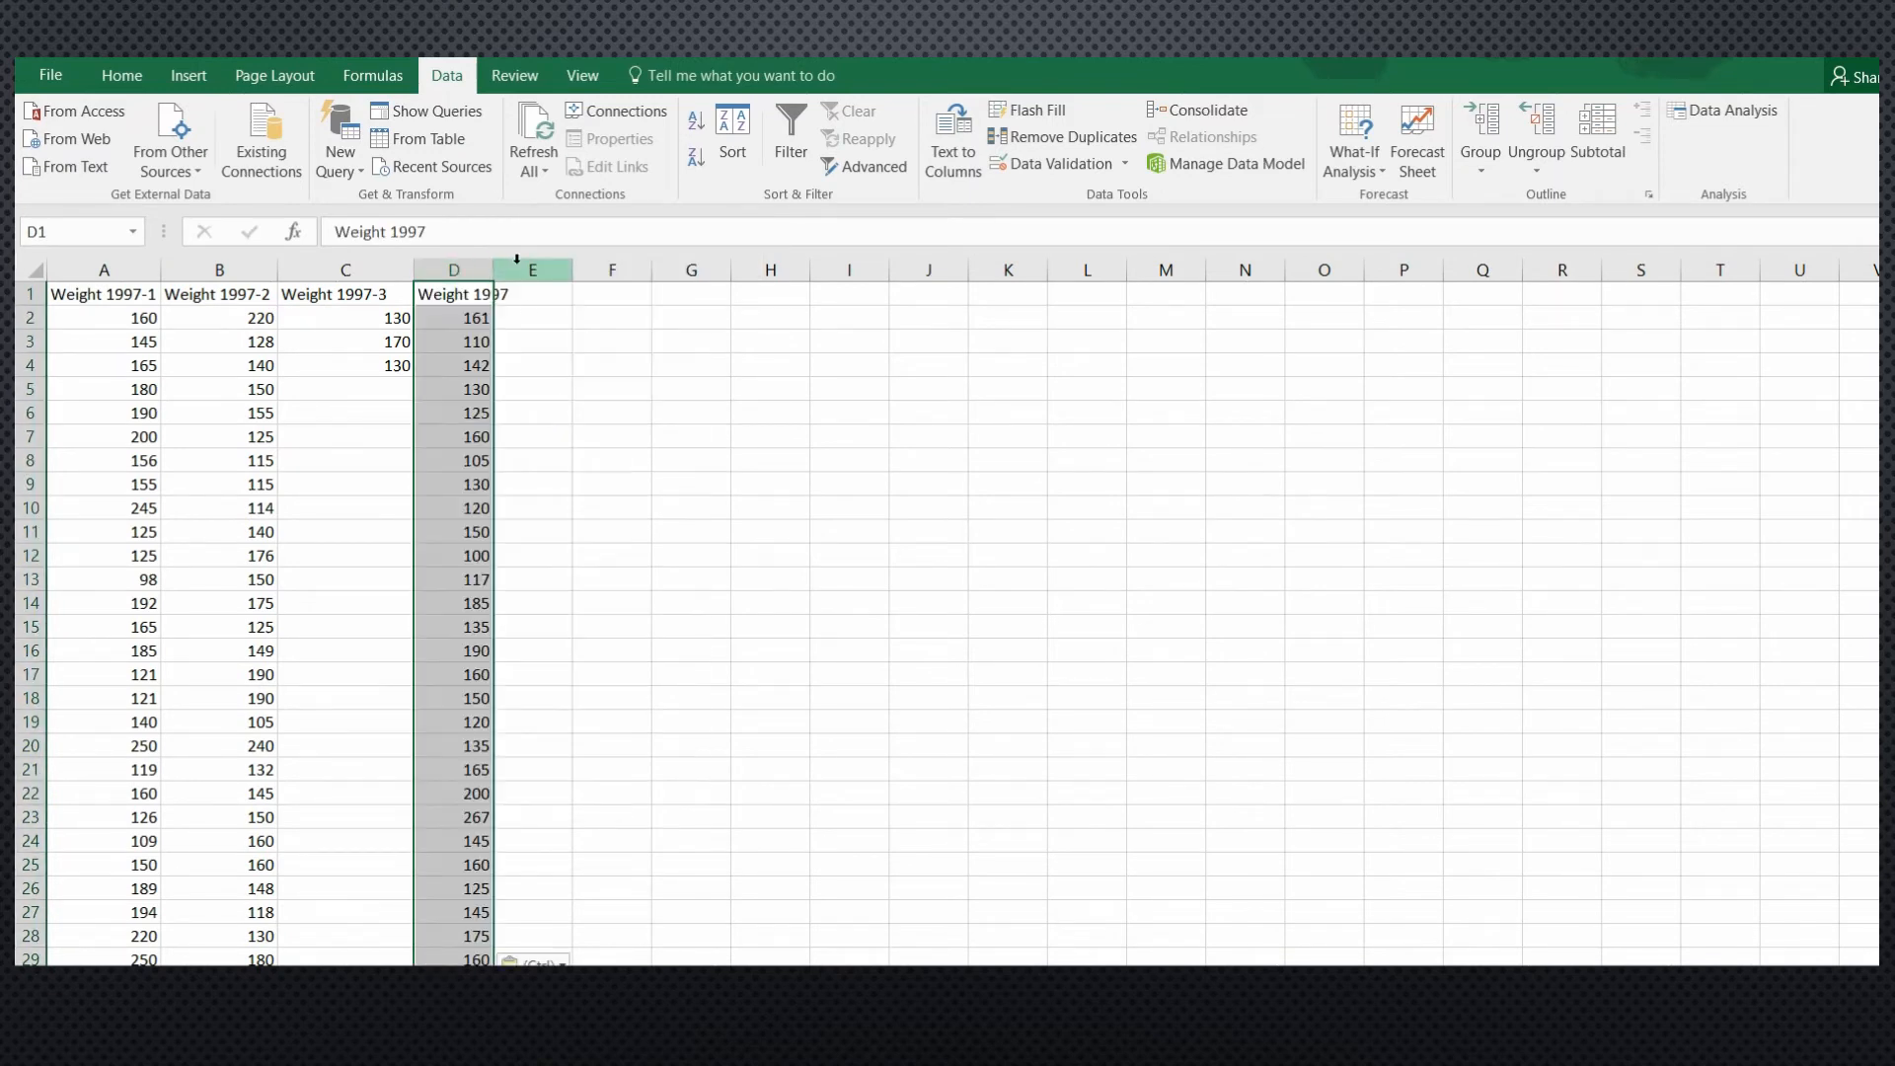
Step: Widen column D to fit its header and rename the header in D1 as "Weight 1997-4"
left_click_drag(494, 270, 550, 270)
left_click(485, 241)
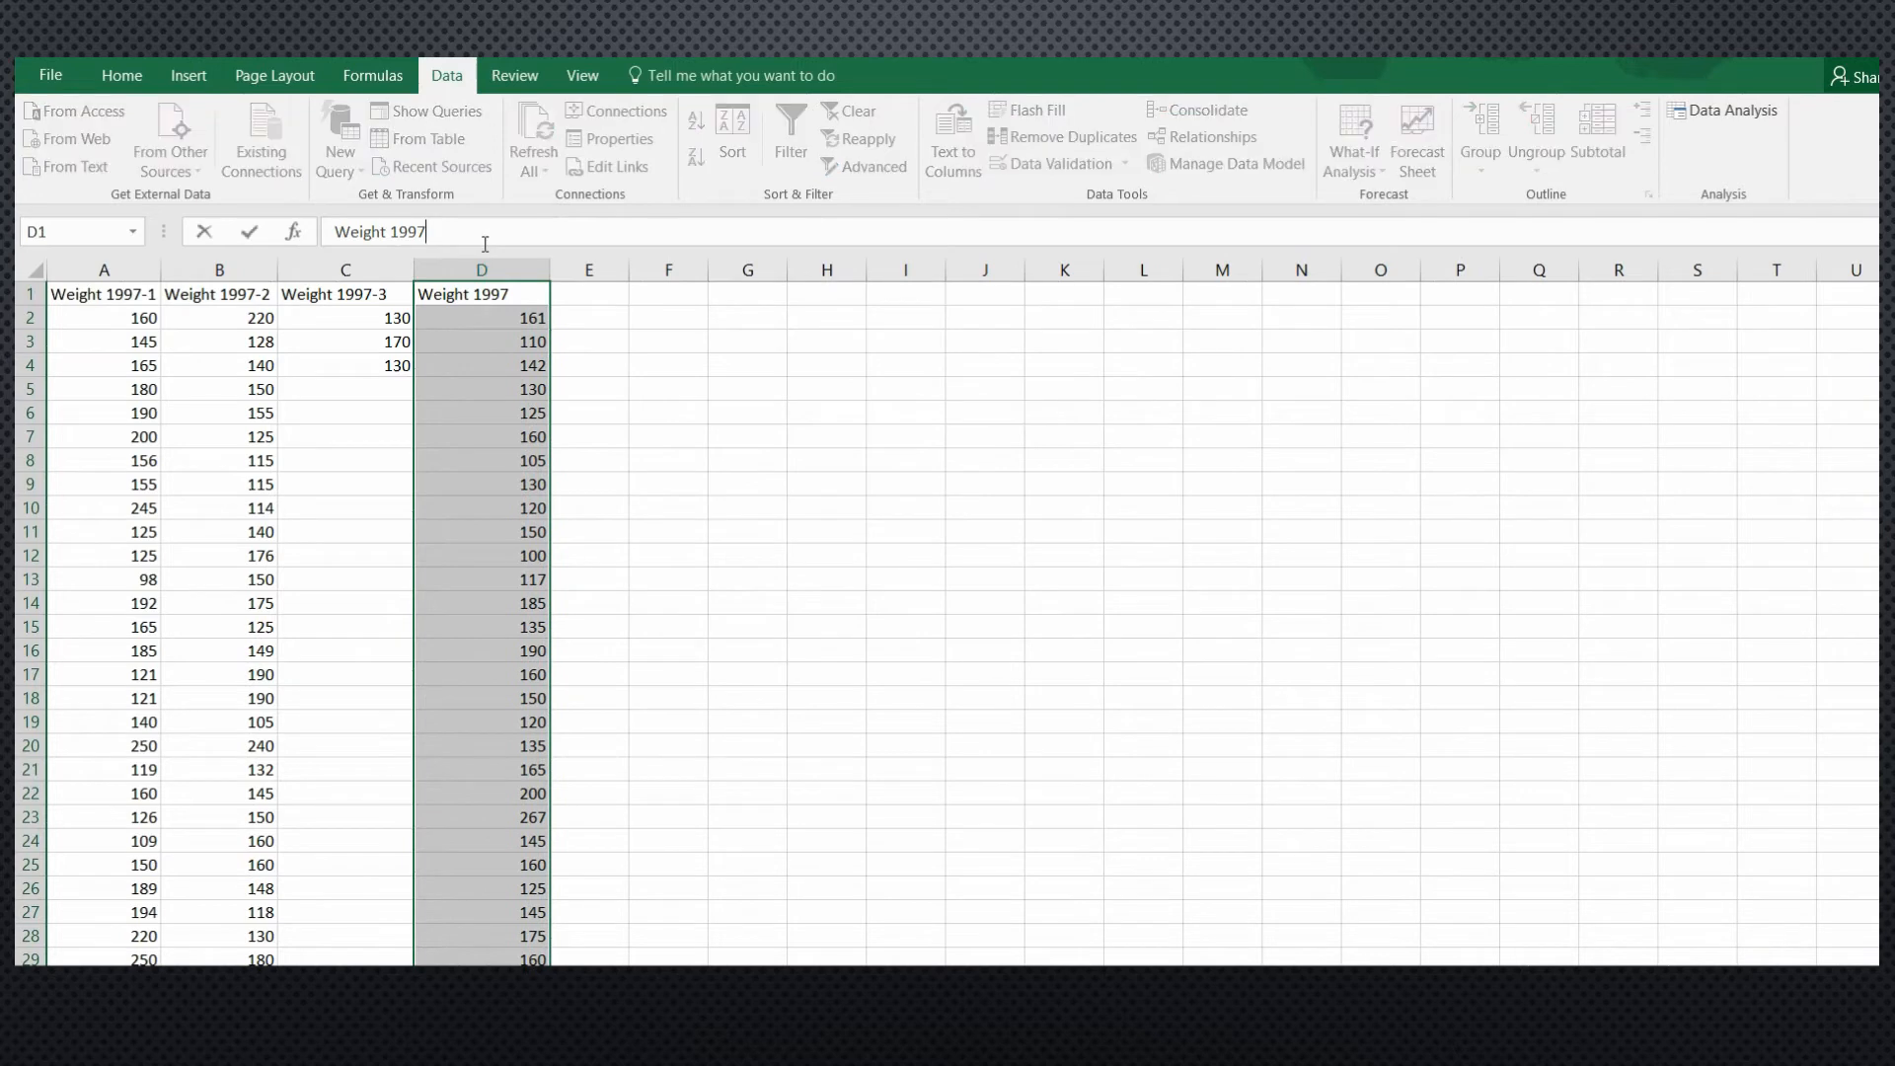
left_click(699, 447)
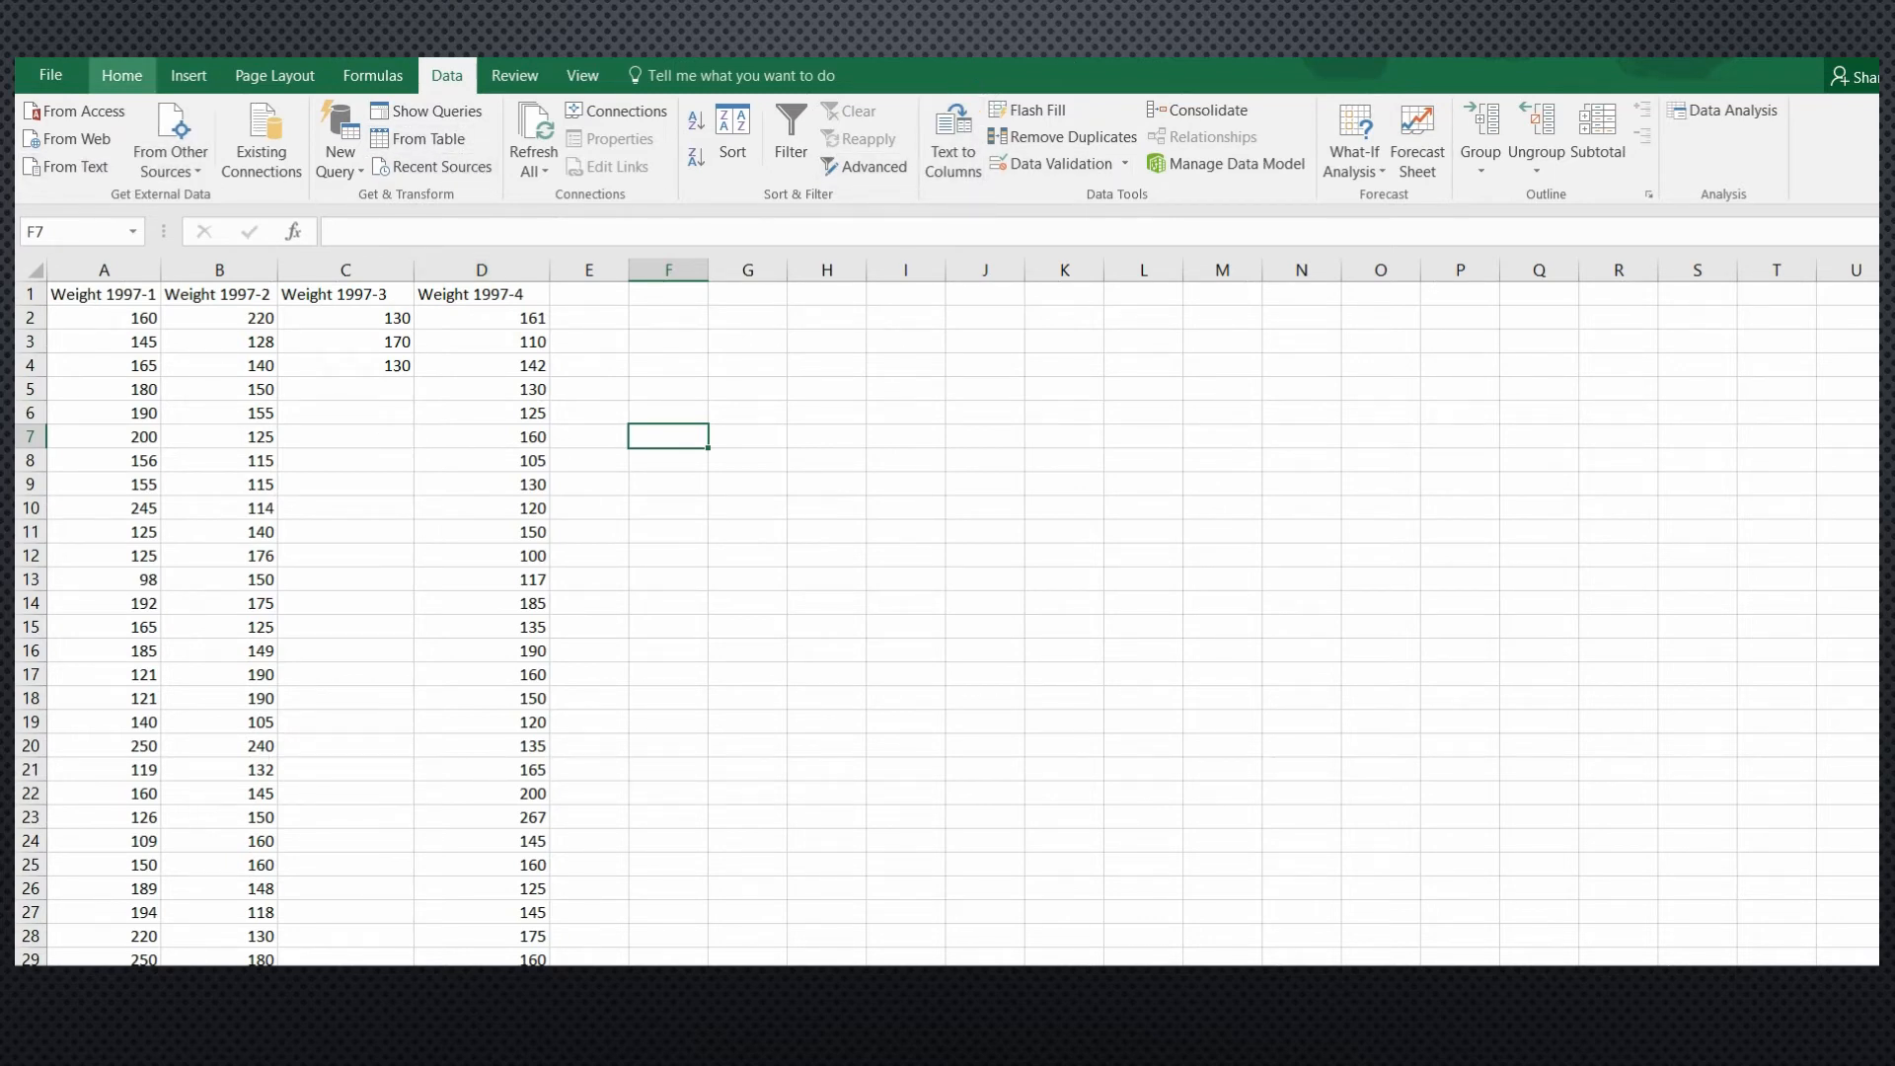
Step: Start the Anova: Single Factor tool from the data analysis tools
left_click(1753, 117)
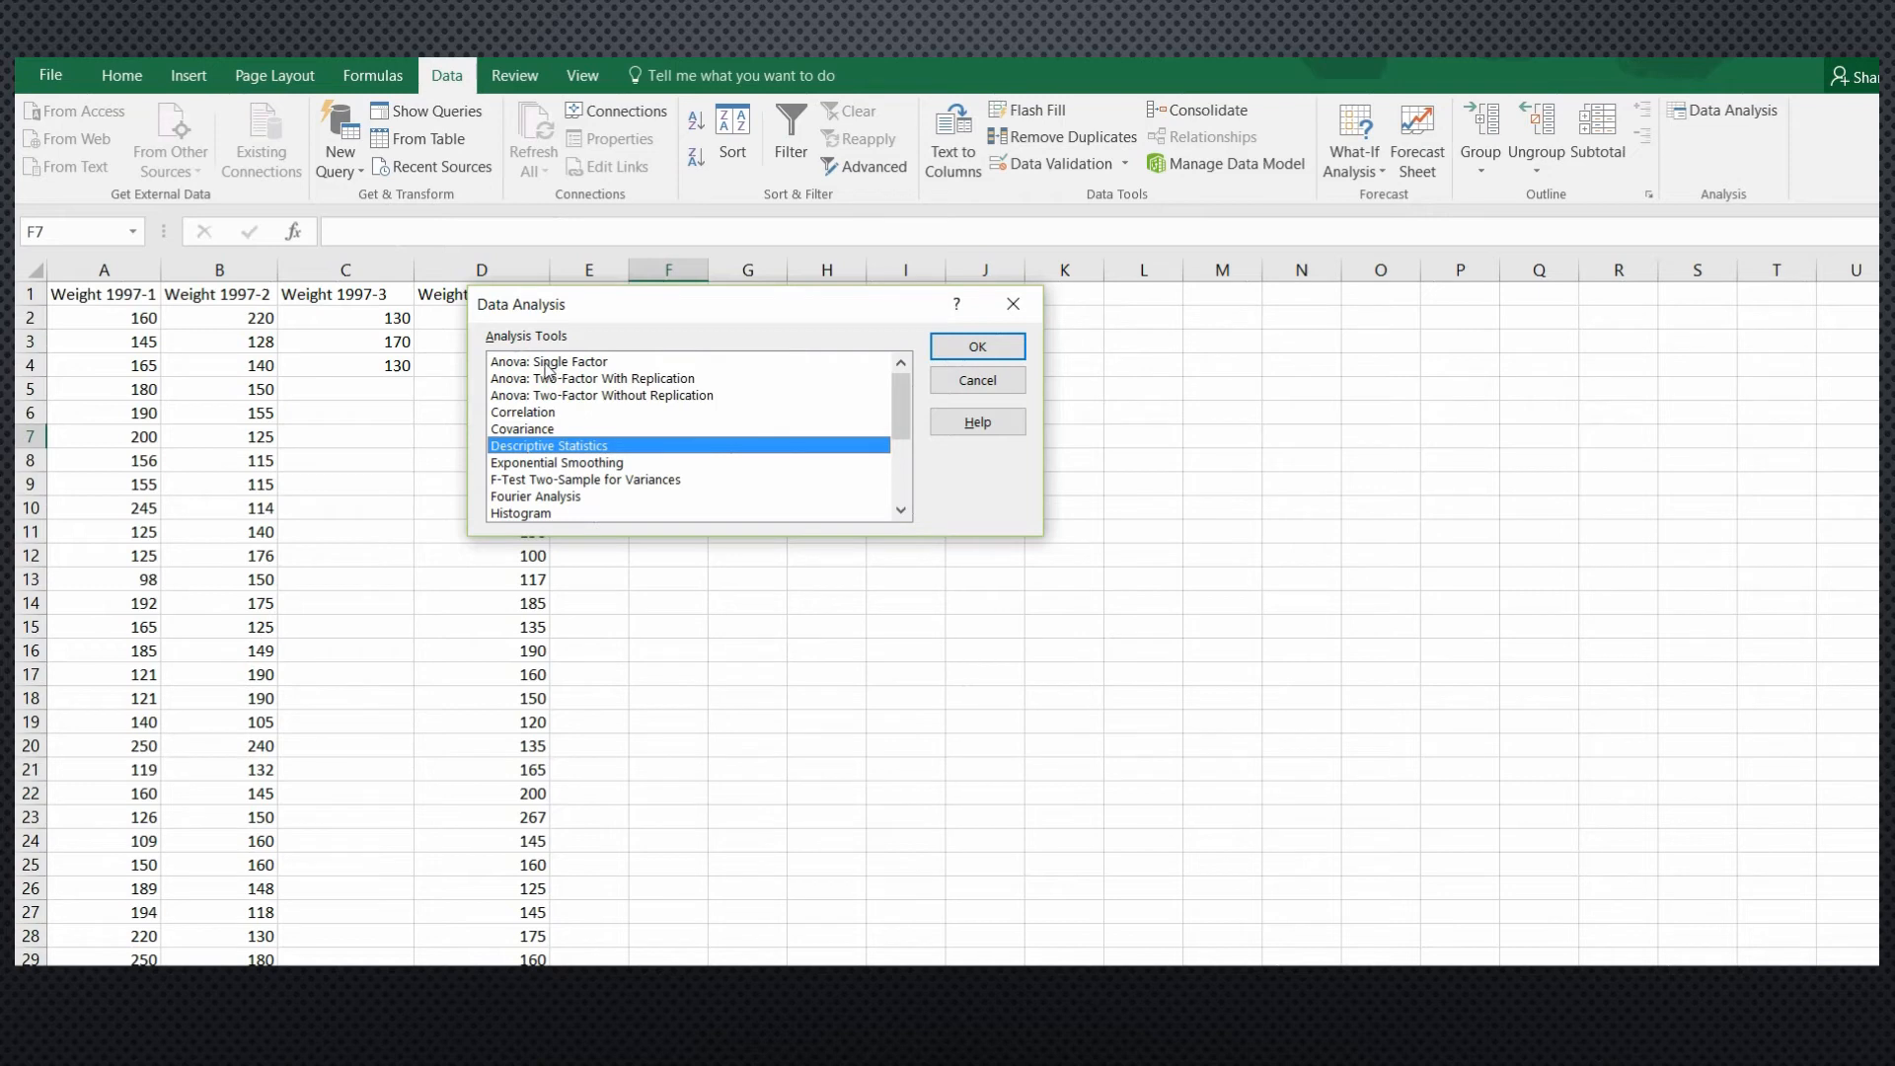
left_click(547, 364)
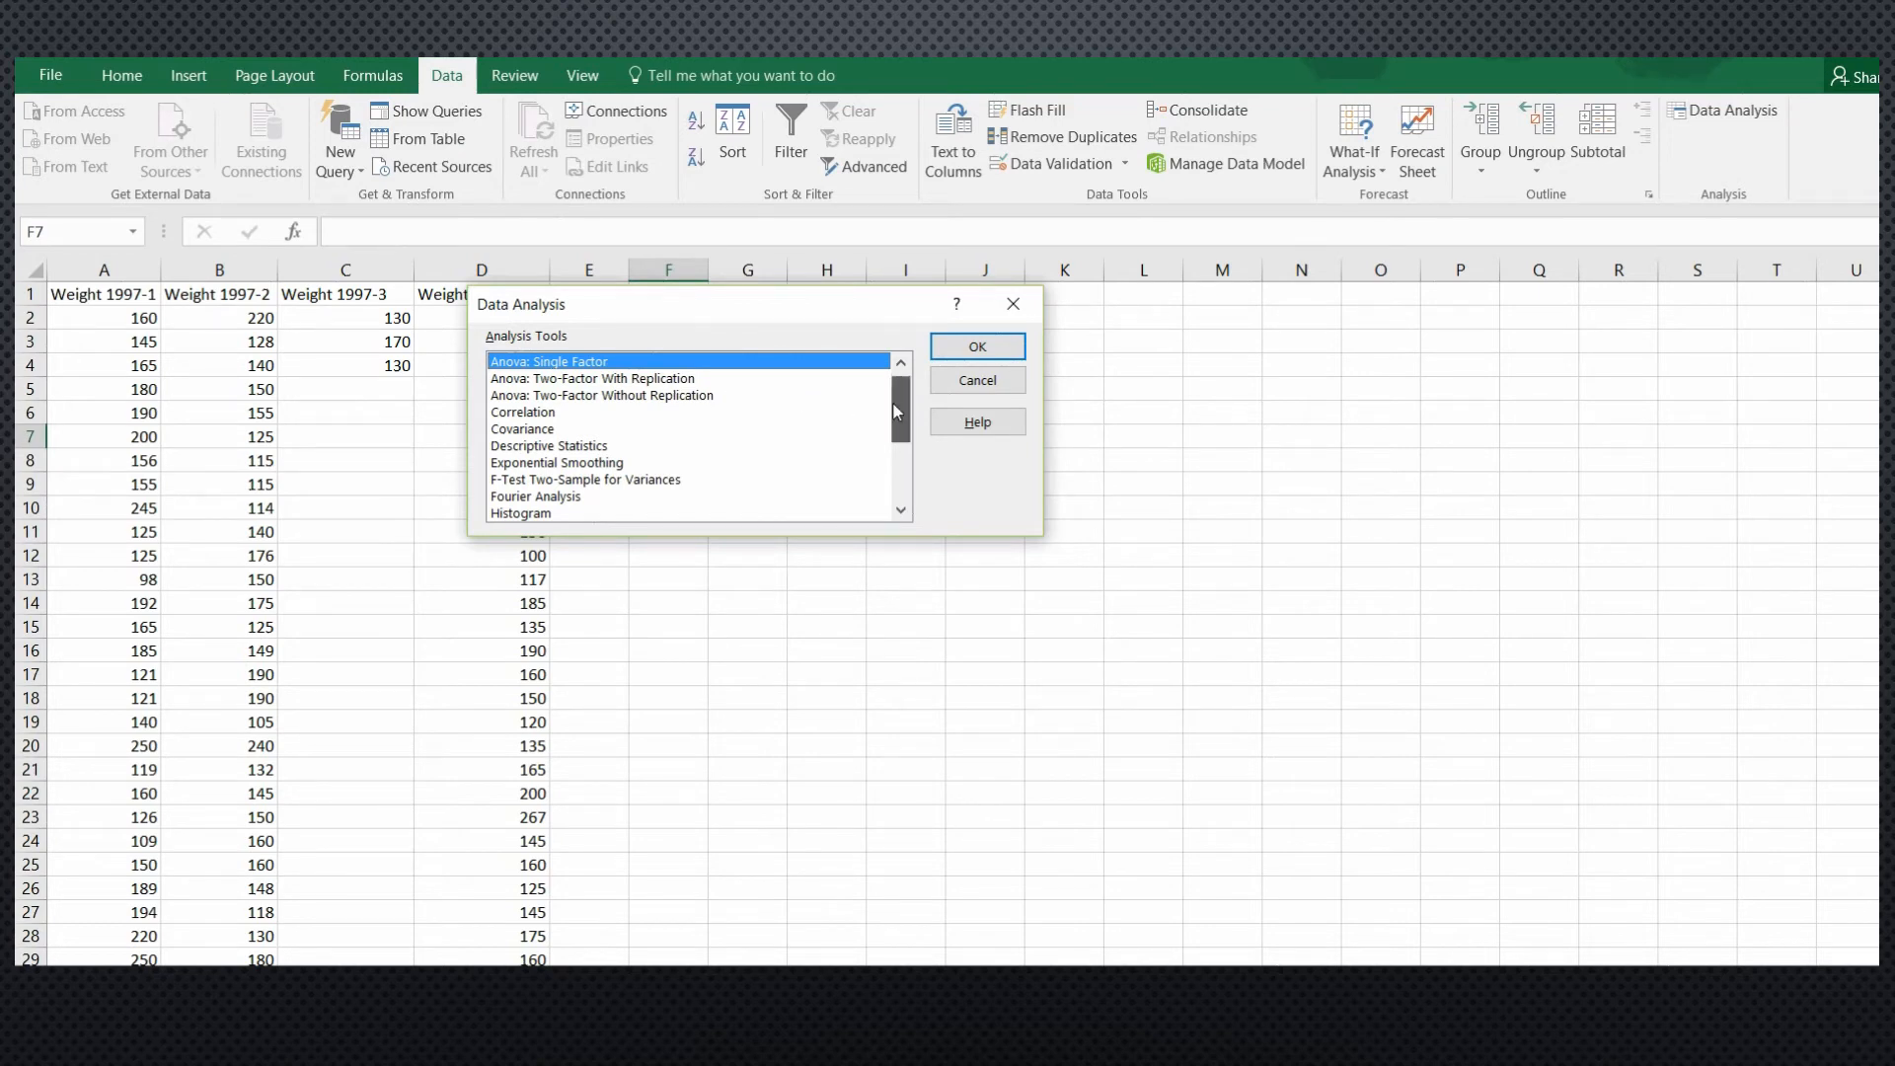
left_click_drag(892, 401, 901, 355)
left_click(1013, 347)
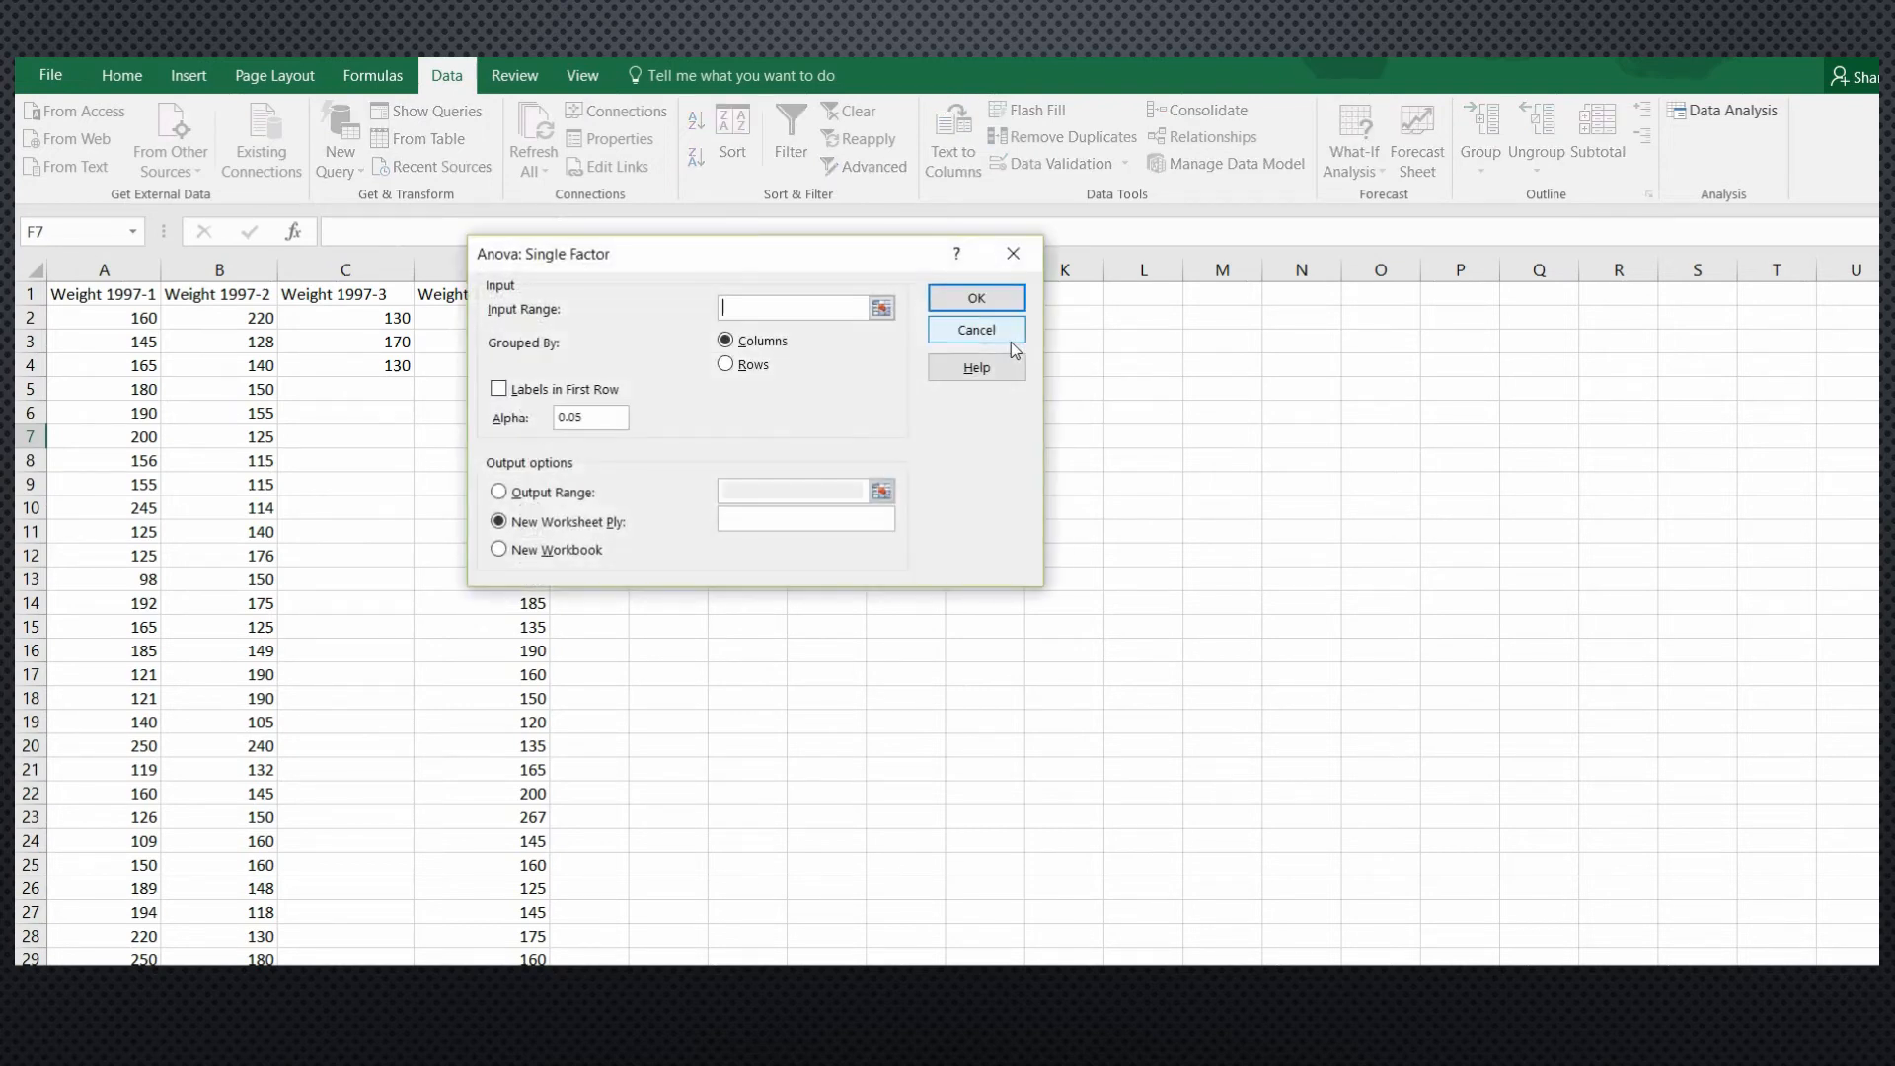
Step: Run the single-factor ANOVA on columns A to D, grouped by columns with labels in the first row, output to a new worksheet
left_click(881, 310)
left_click_drag(102, 270, 516, 335)
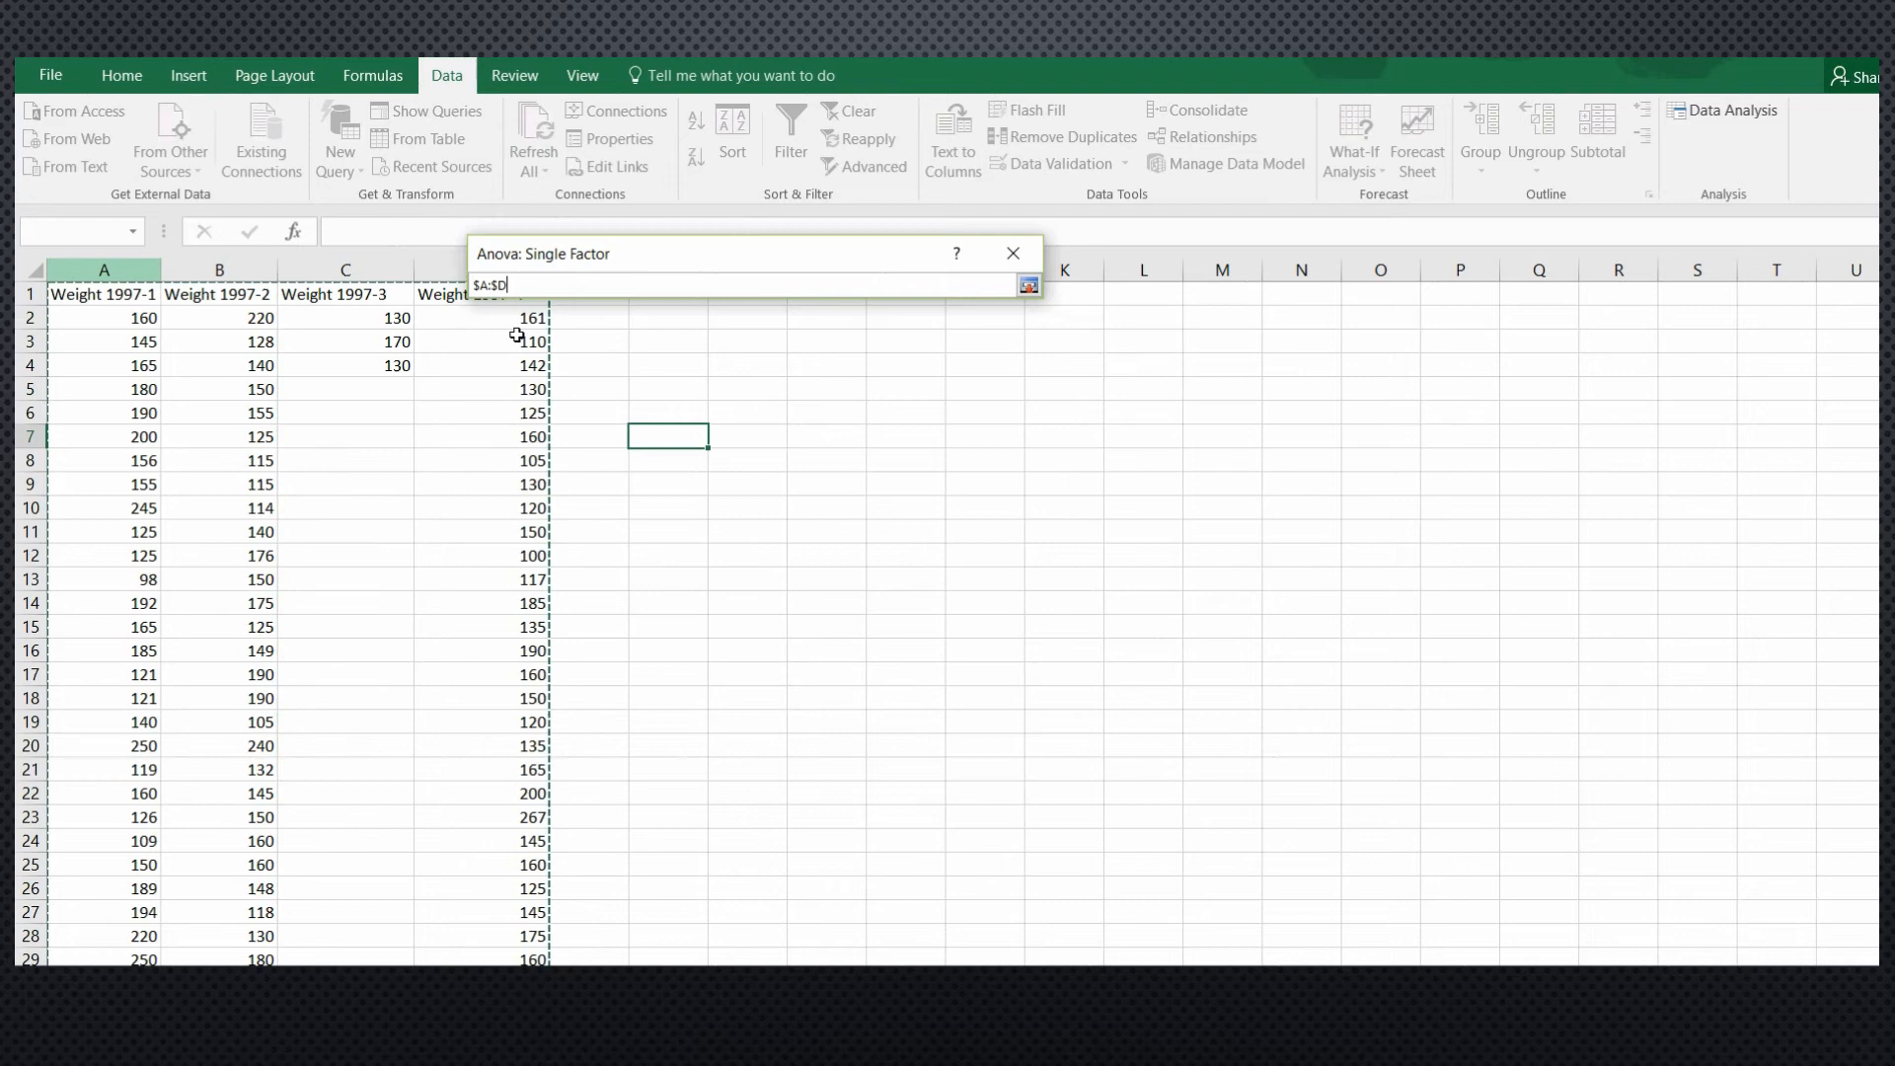
left_click(1030, 284)
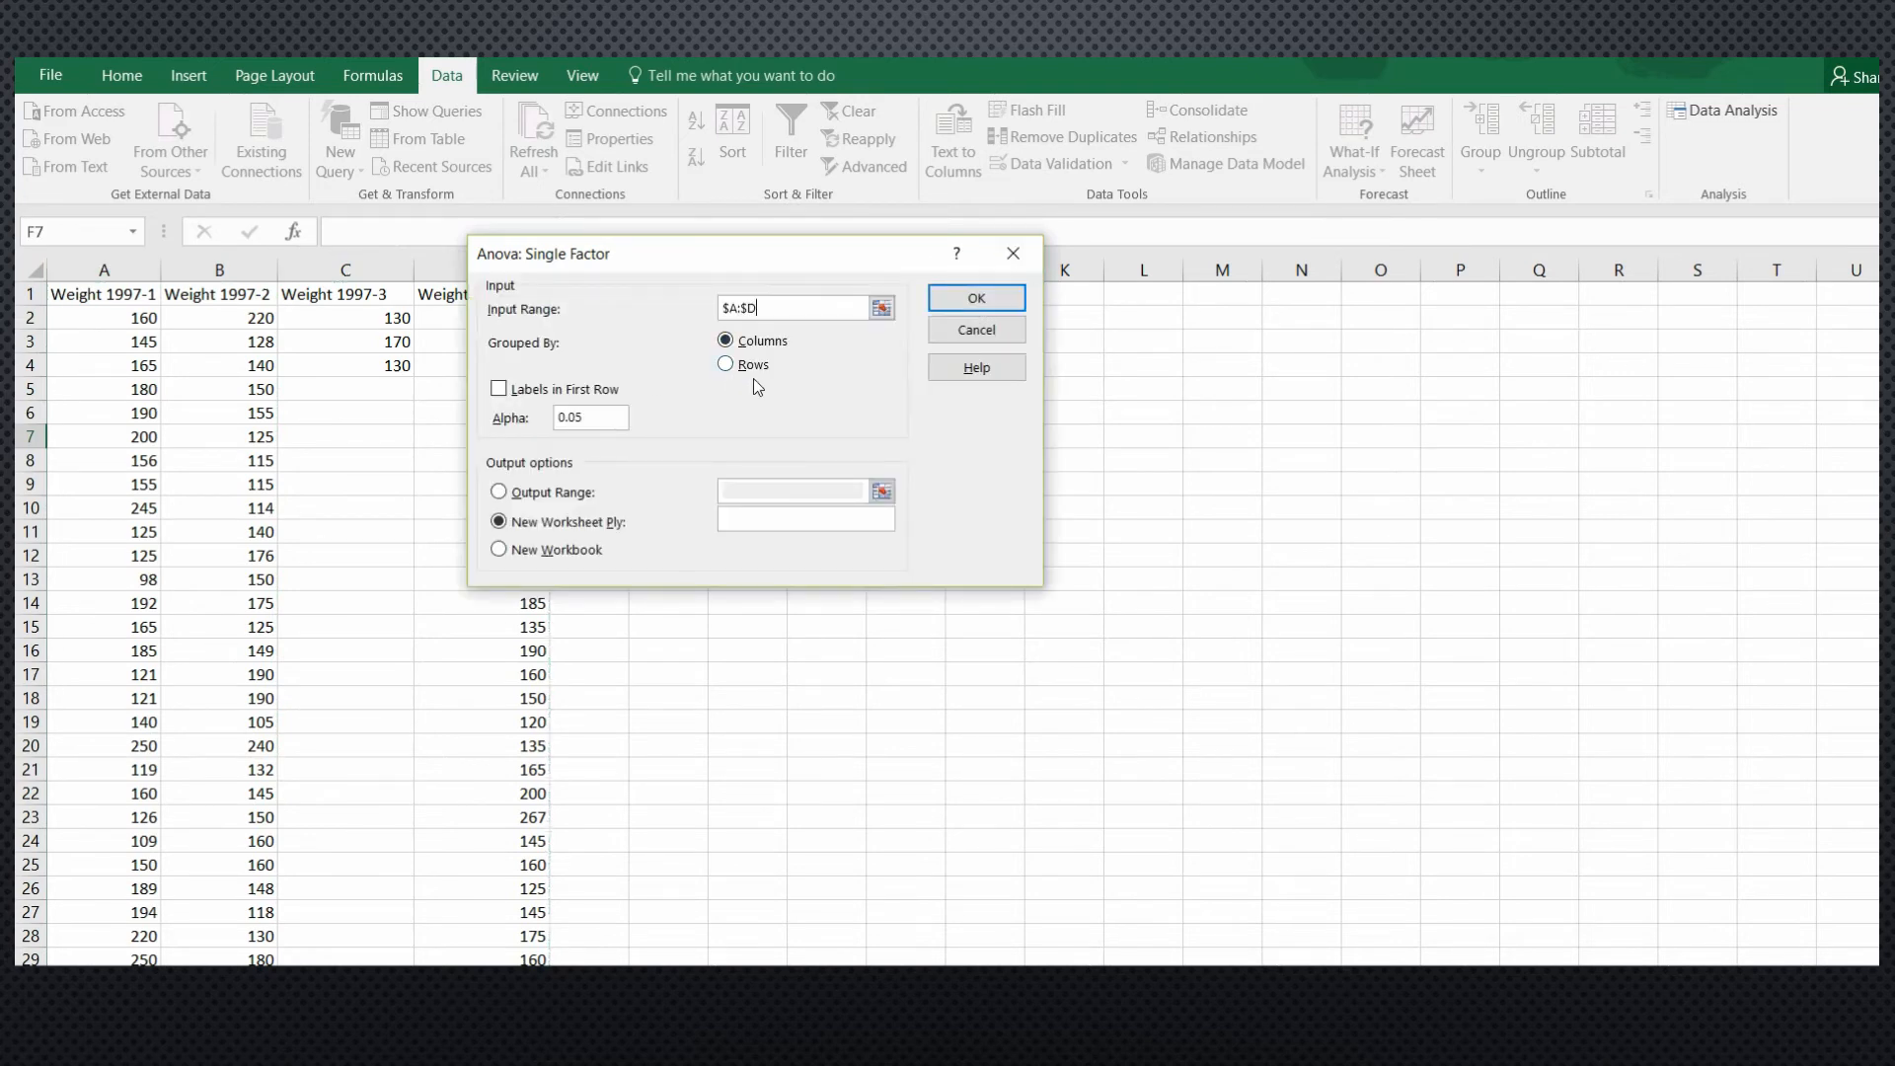
left_click(506, 393)
left_click(972, 298)
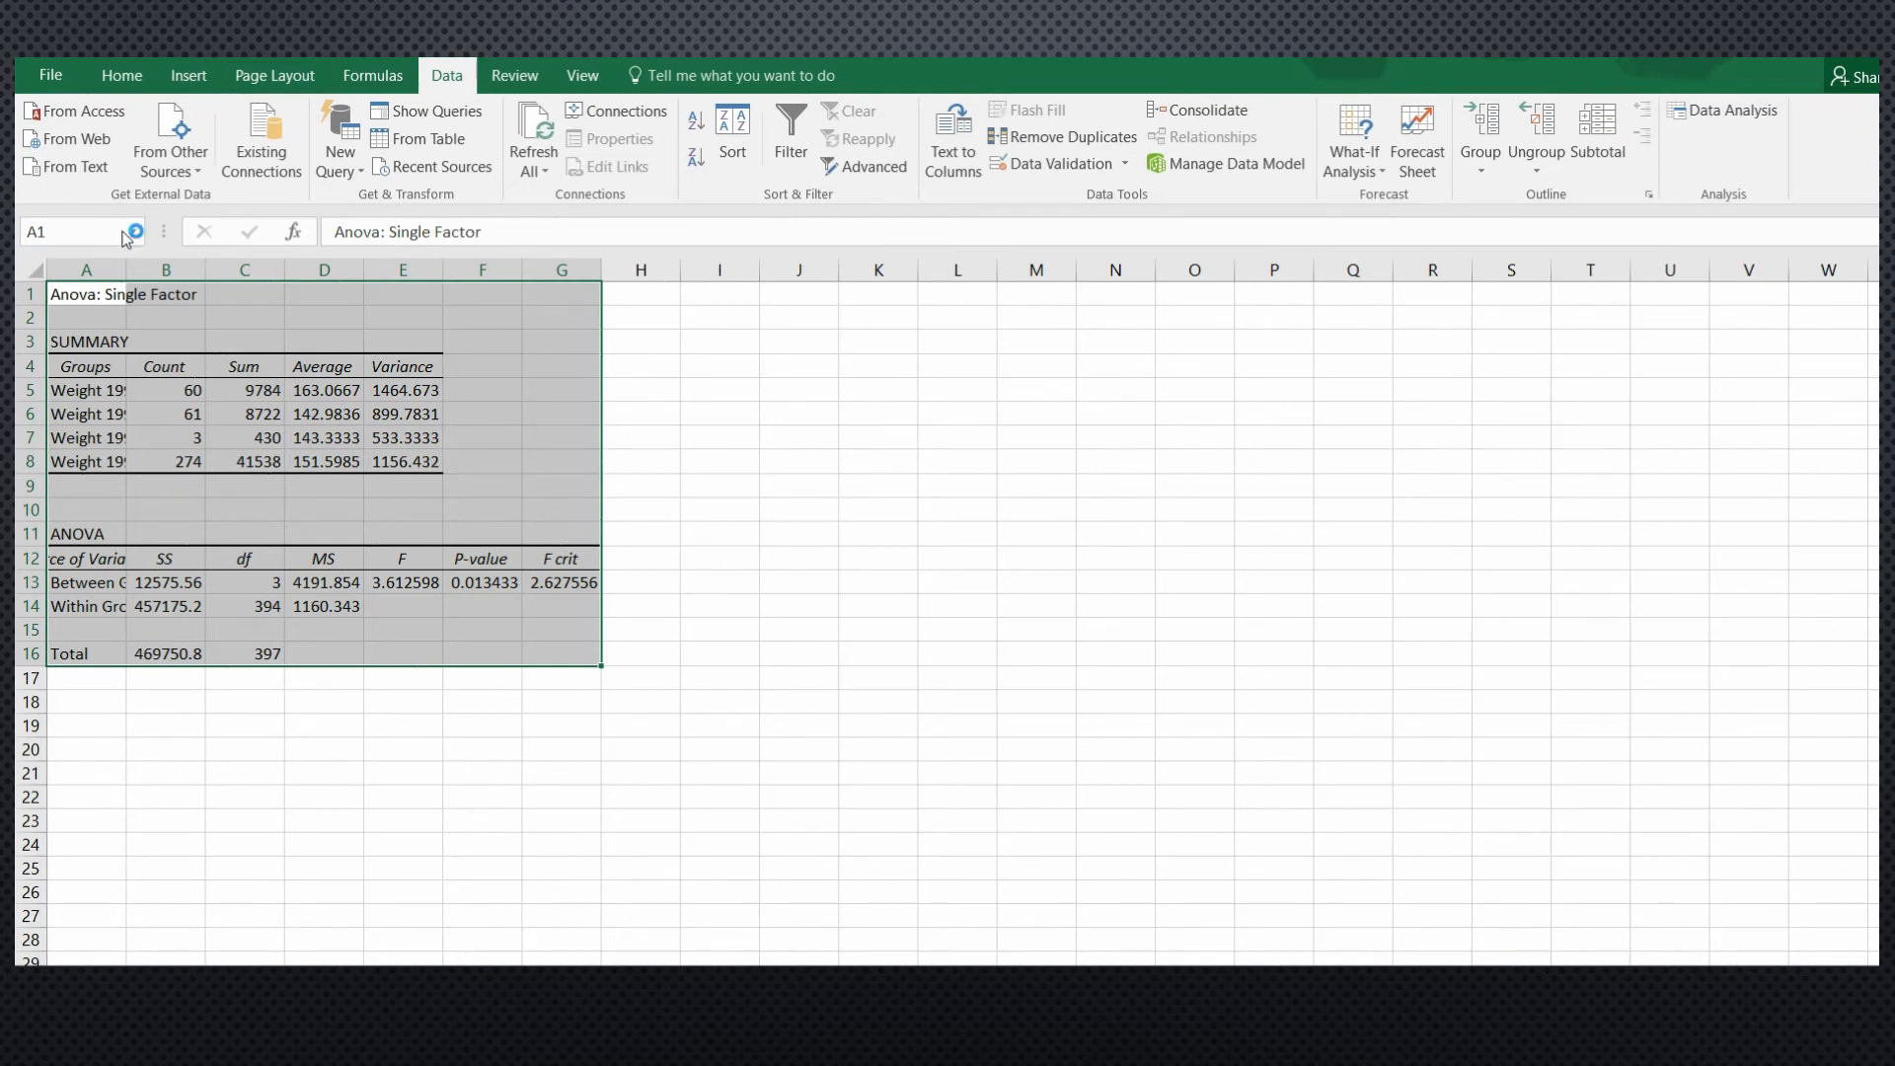
Step: Widen columns A and C of the ANOVA output, and check the group counts in the summary table
left_click(130, 318)
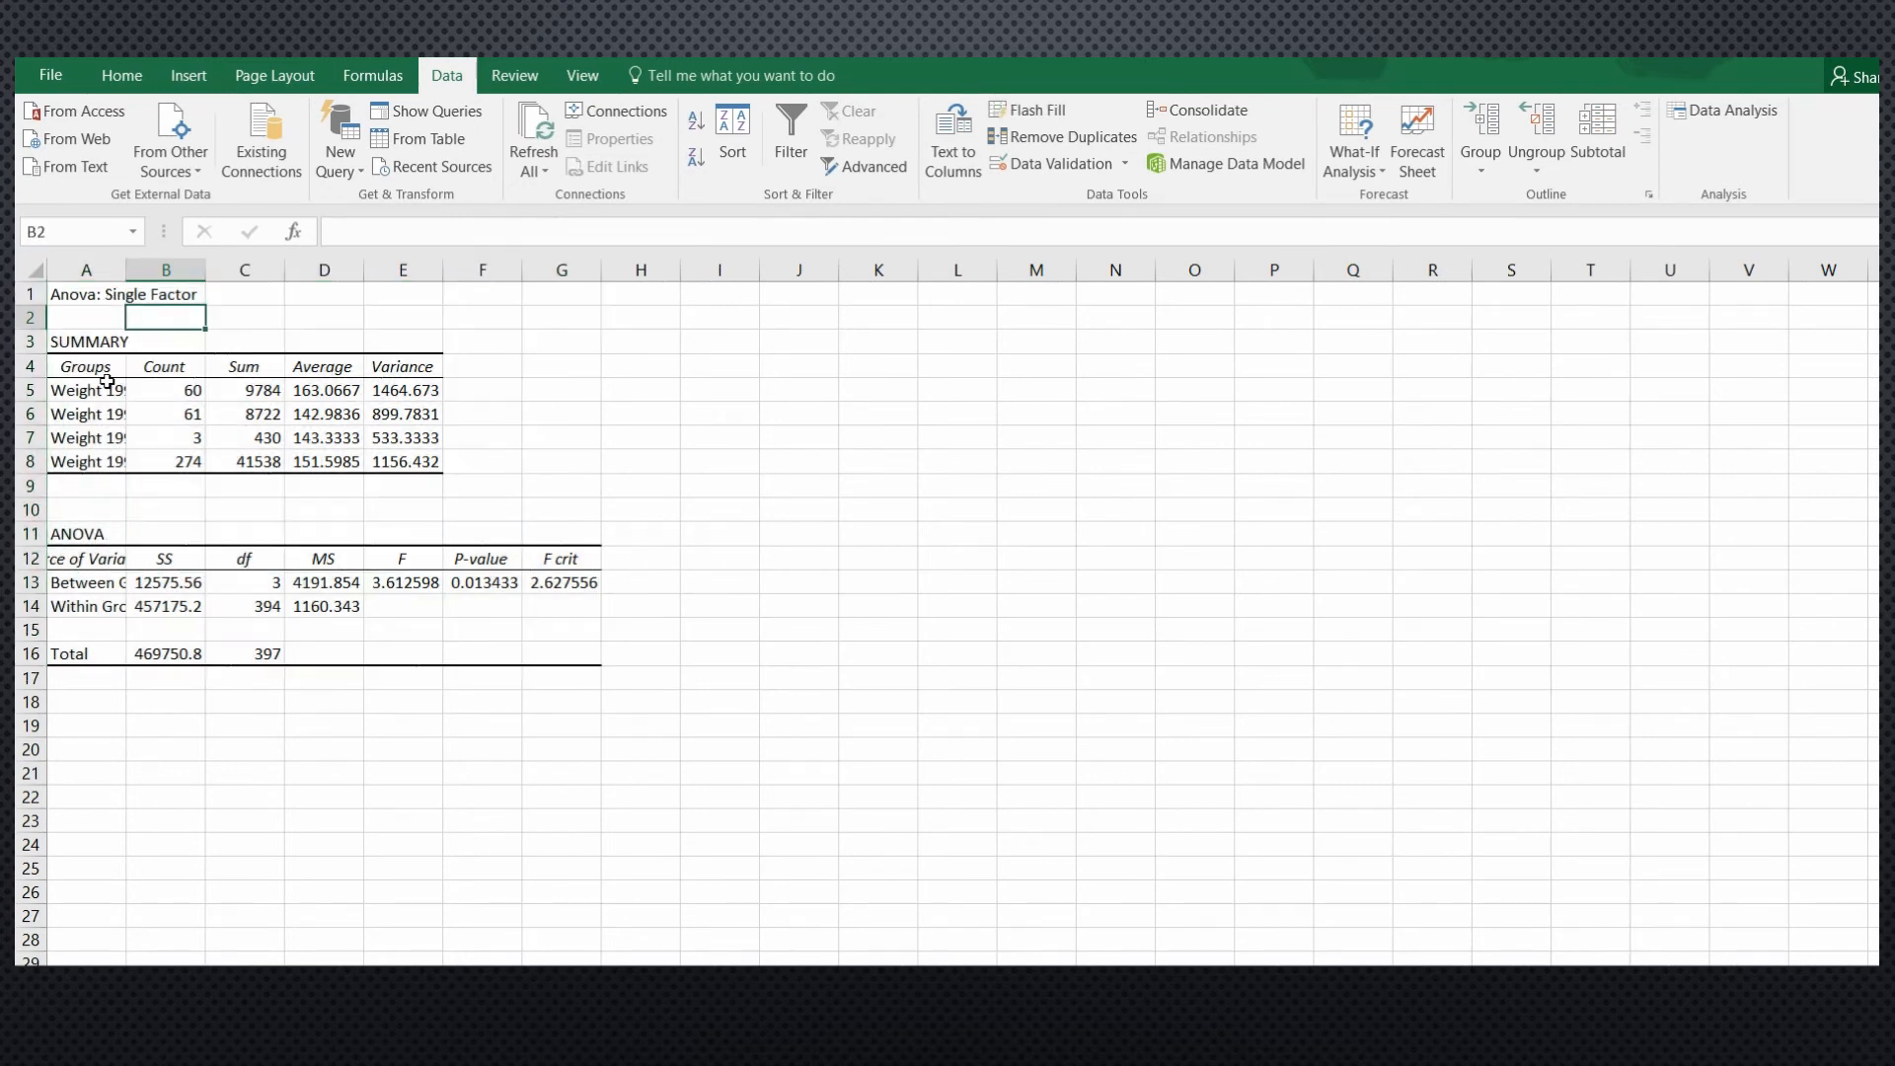
left_click_drag(126, 269, 235, 302)
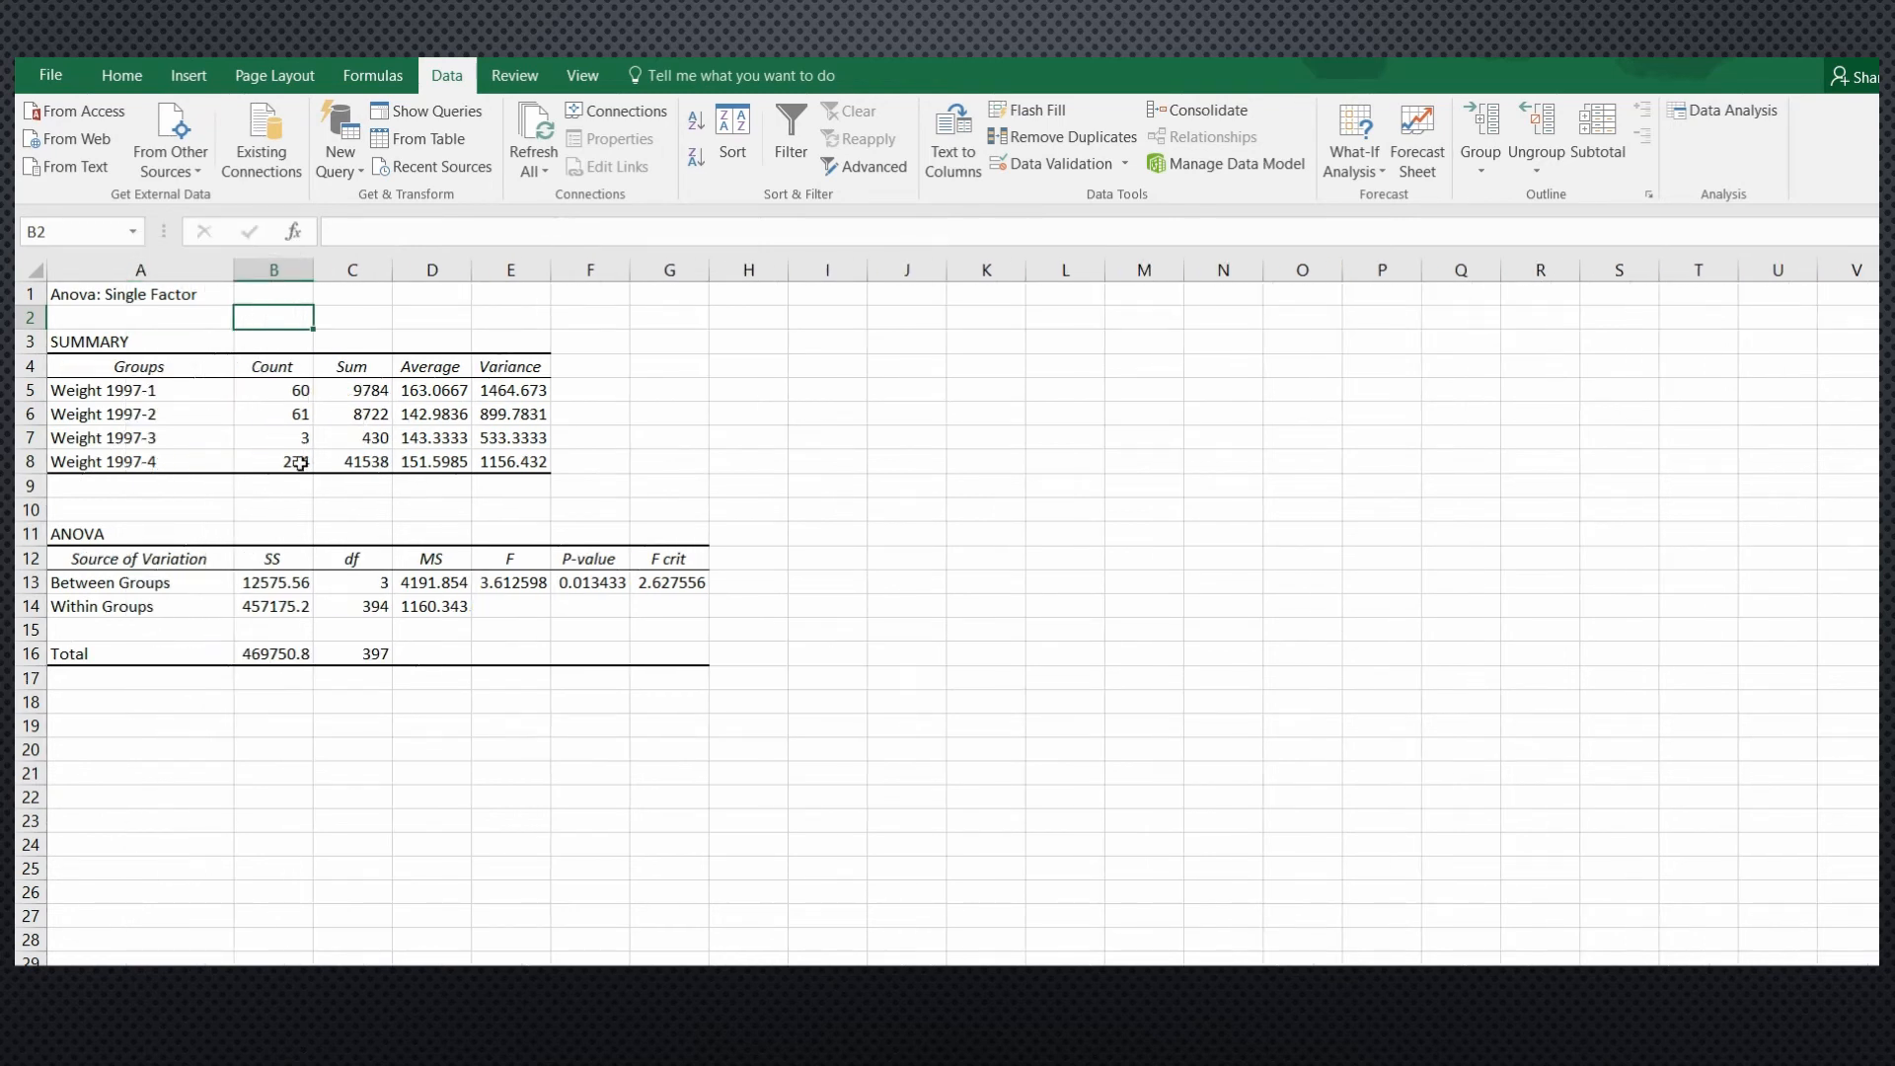
left_click_drag(282, 391, 284, 464)
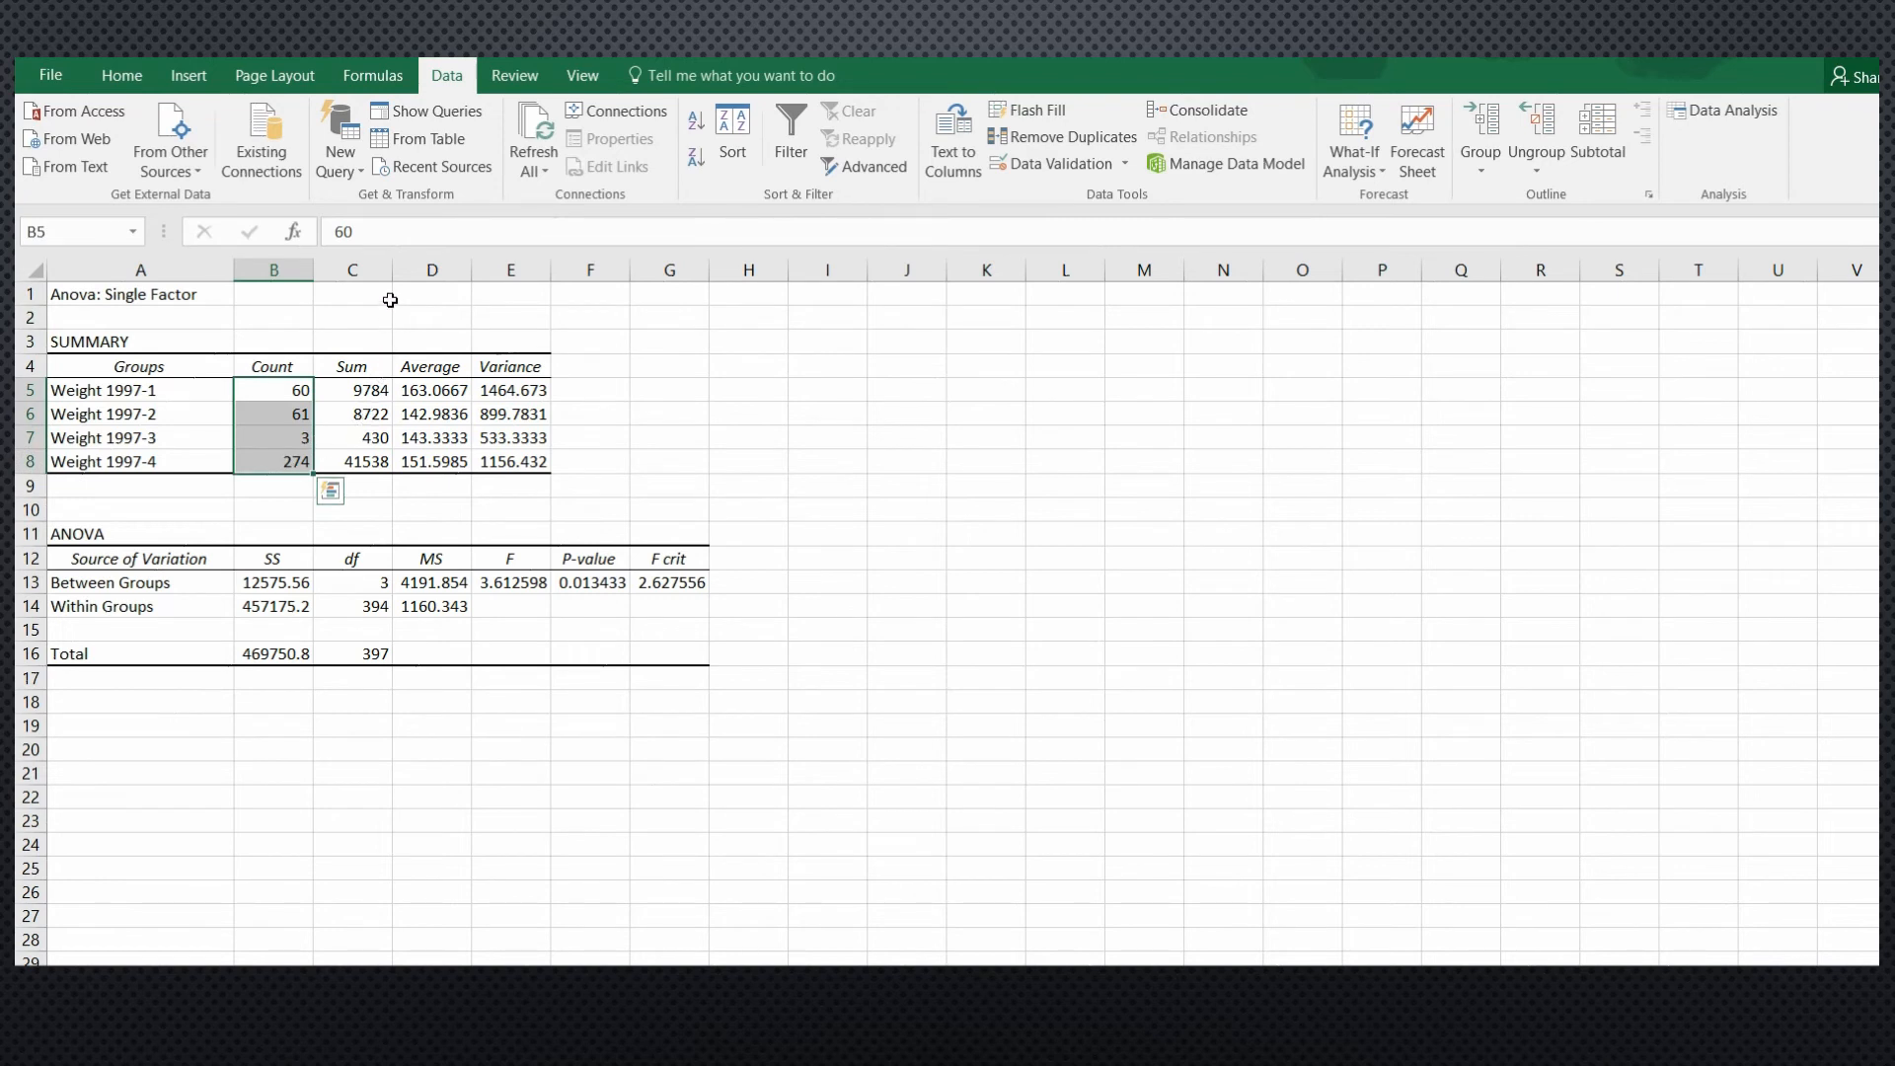
left_click_drag(392, 270, 456, 269)
Step: Examine the averages and variances of the four weight groups in the ANOVA summary table
left_click_drag(425, 391, 434, 464)
left_click_drag(501, 391, 500, 468)
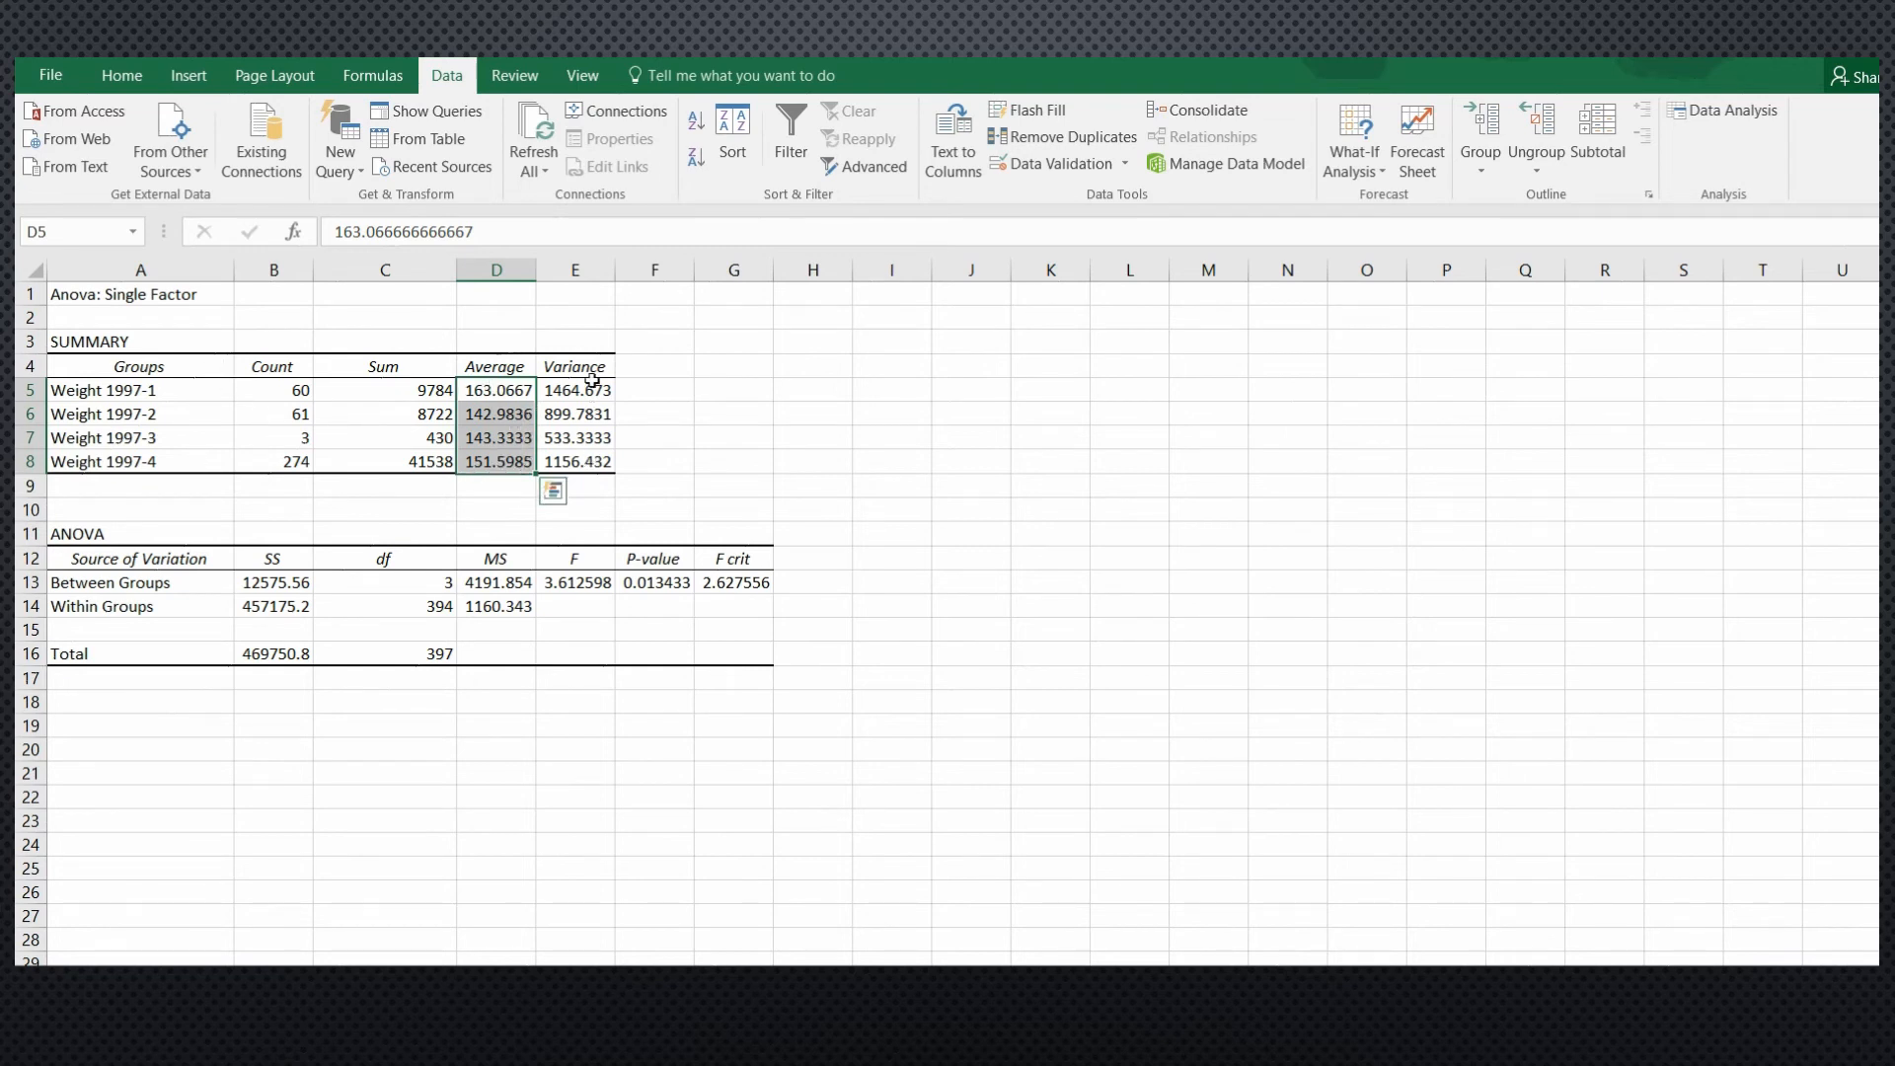
left_click_drag(590, 387, 599, 462)
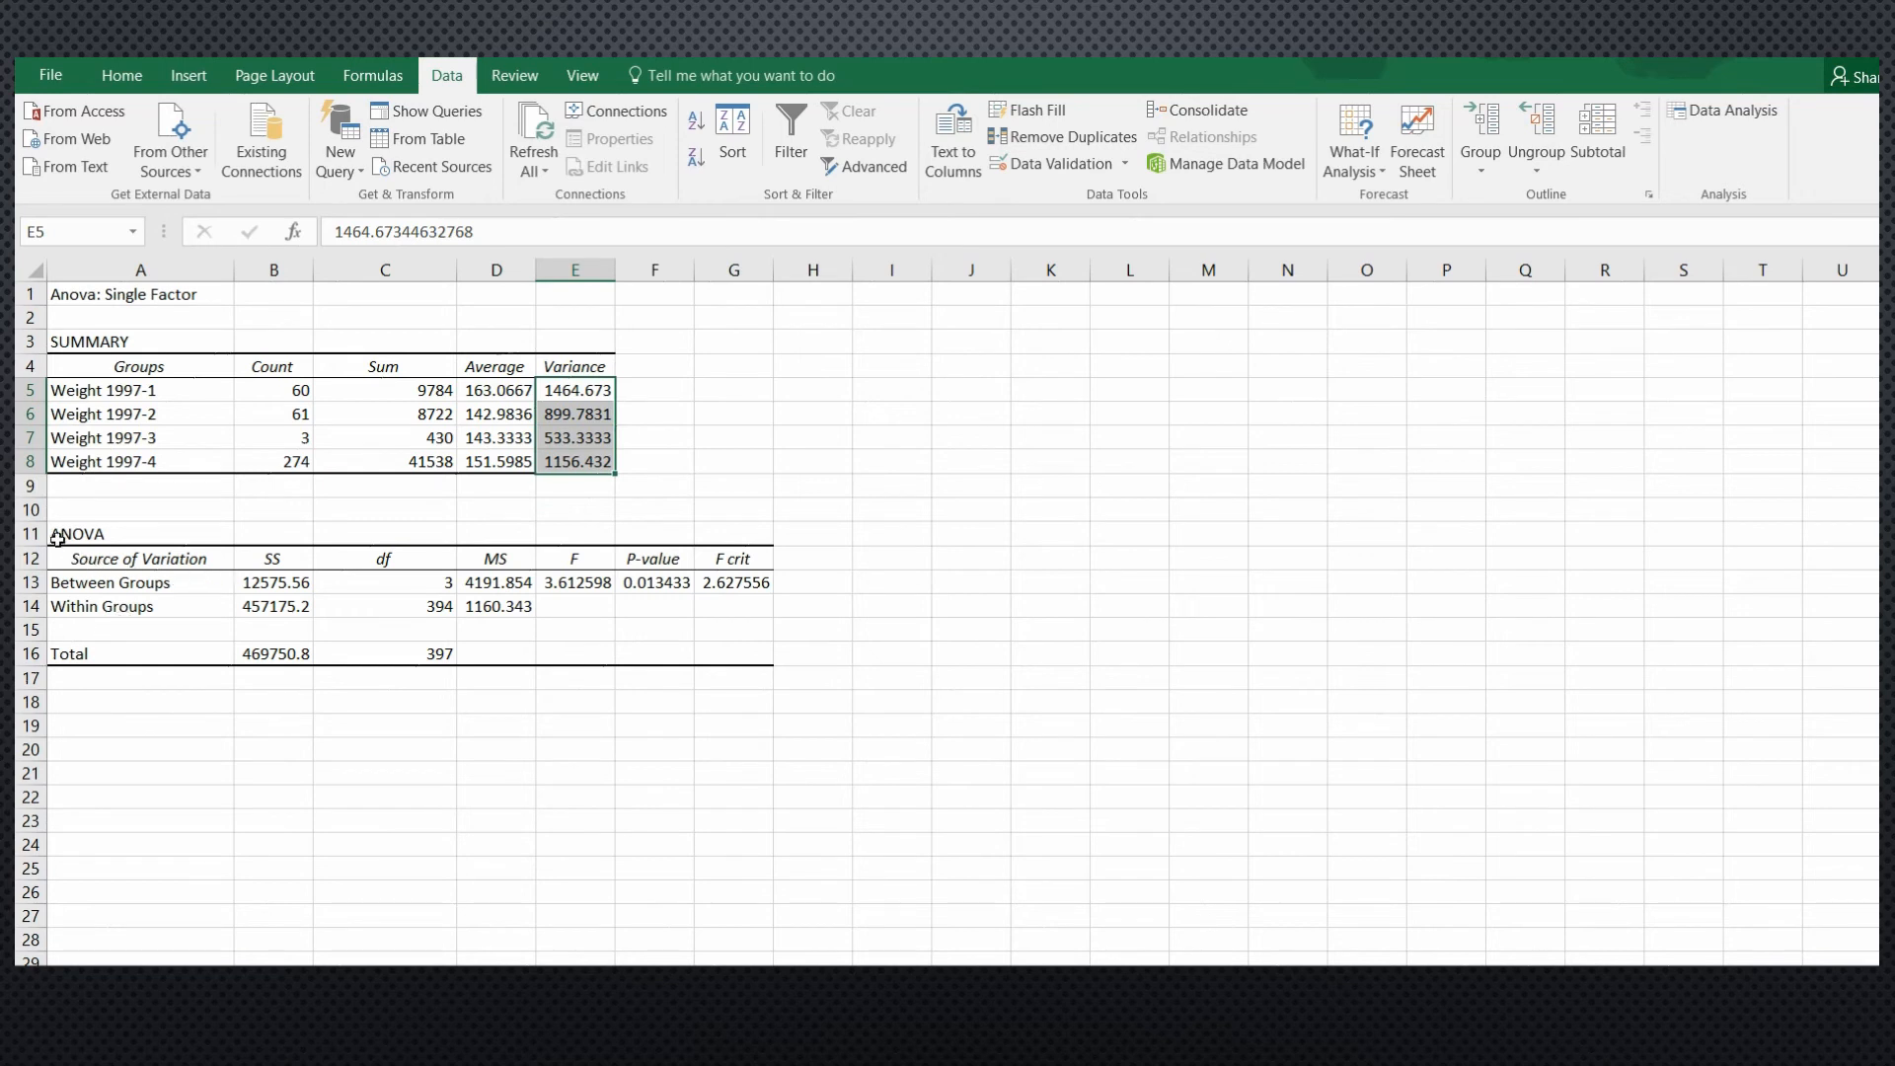
Step: Examine the ANOVA table below the summary, focusing on the critical F value
left_click_drag(51, 512, 765, 660)
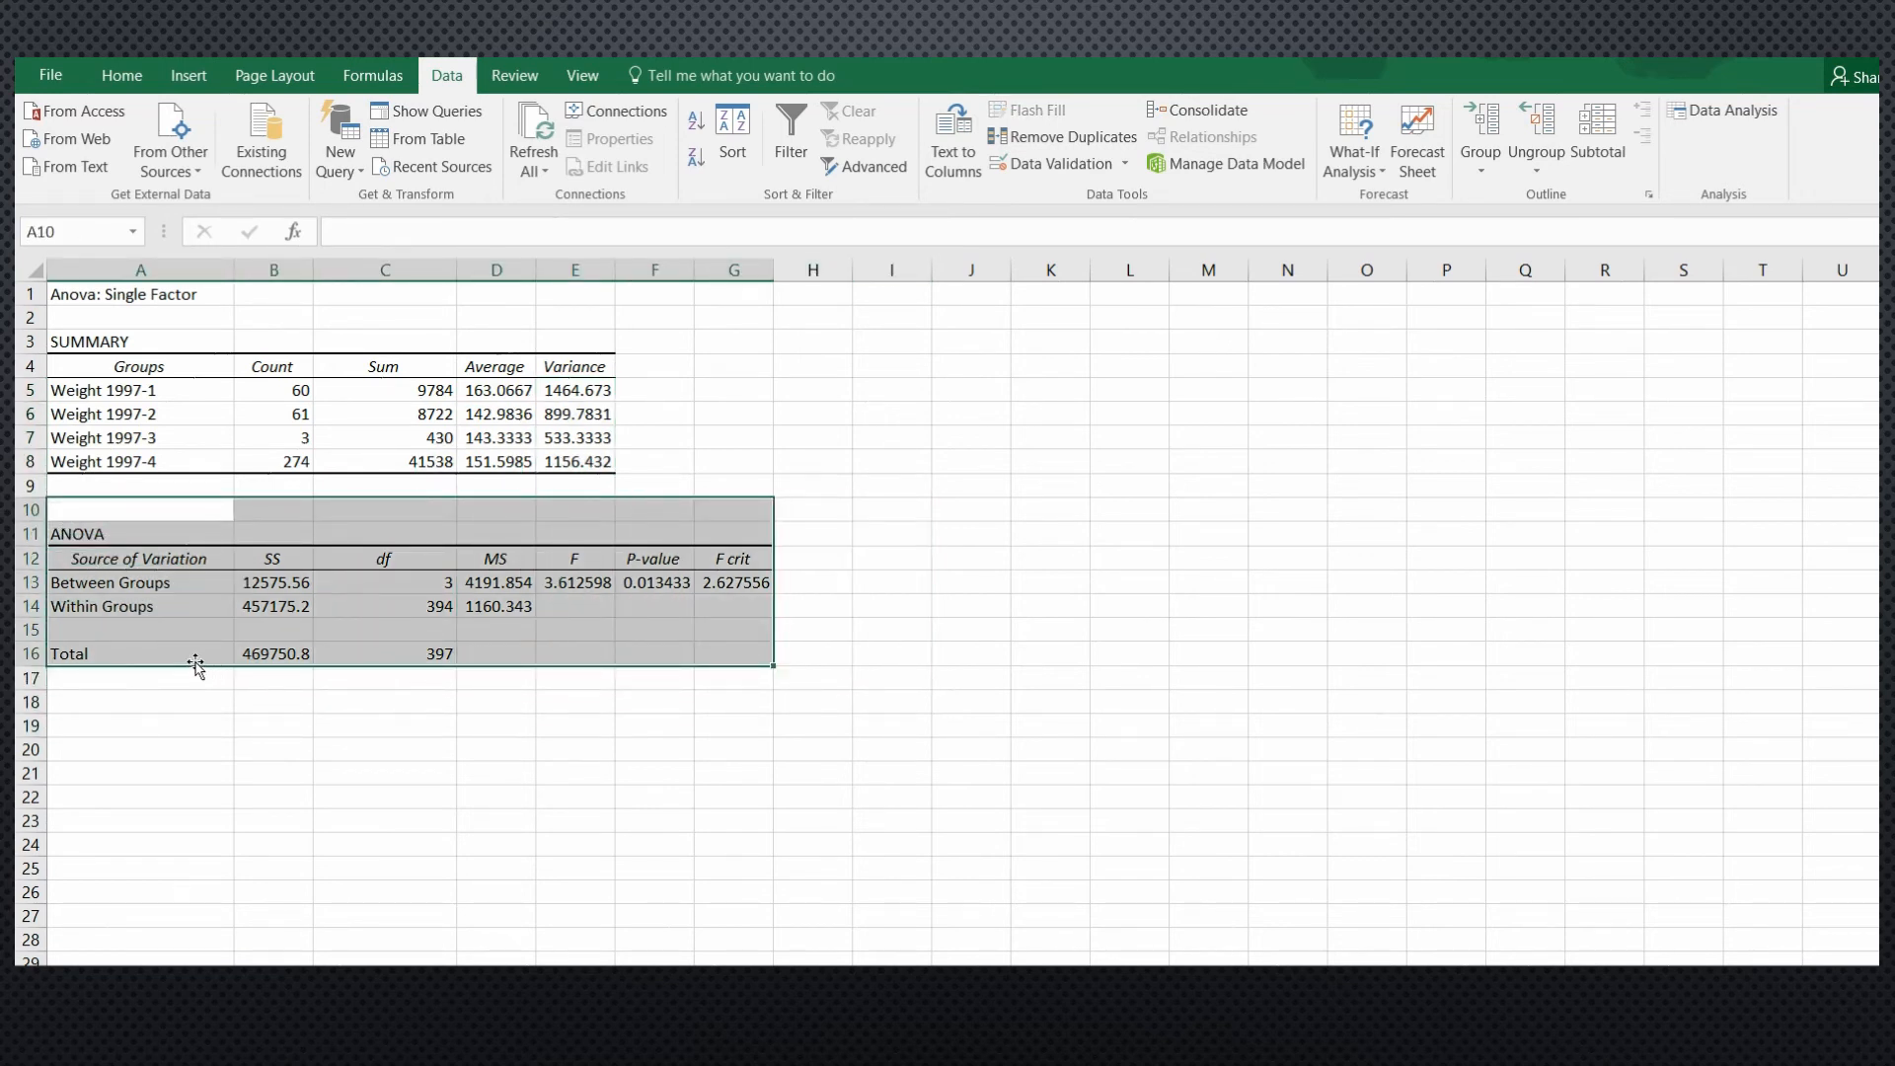
left_click(145, 652)
left_click_drag(84, 525, 791, 667)
left_click(743, 564)
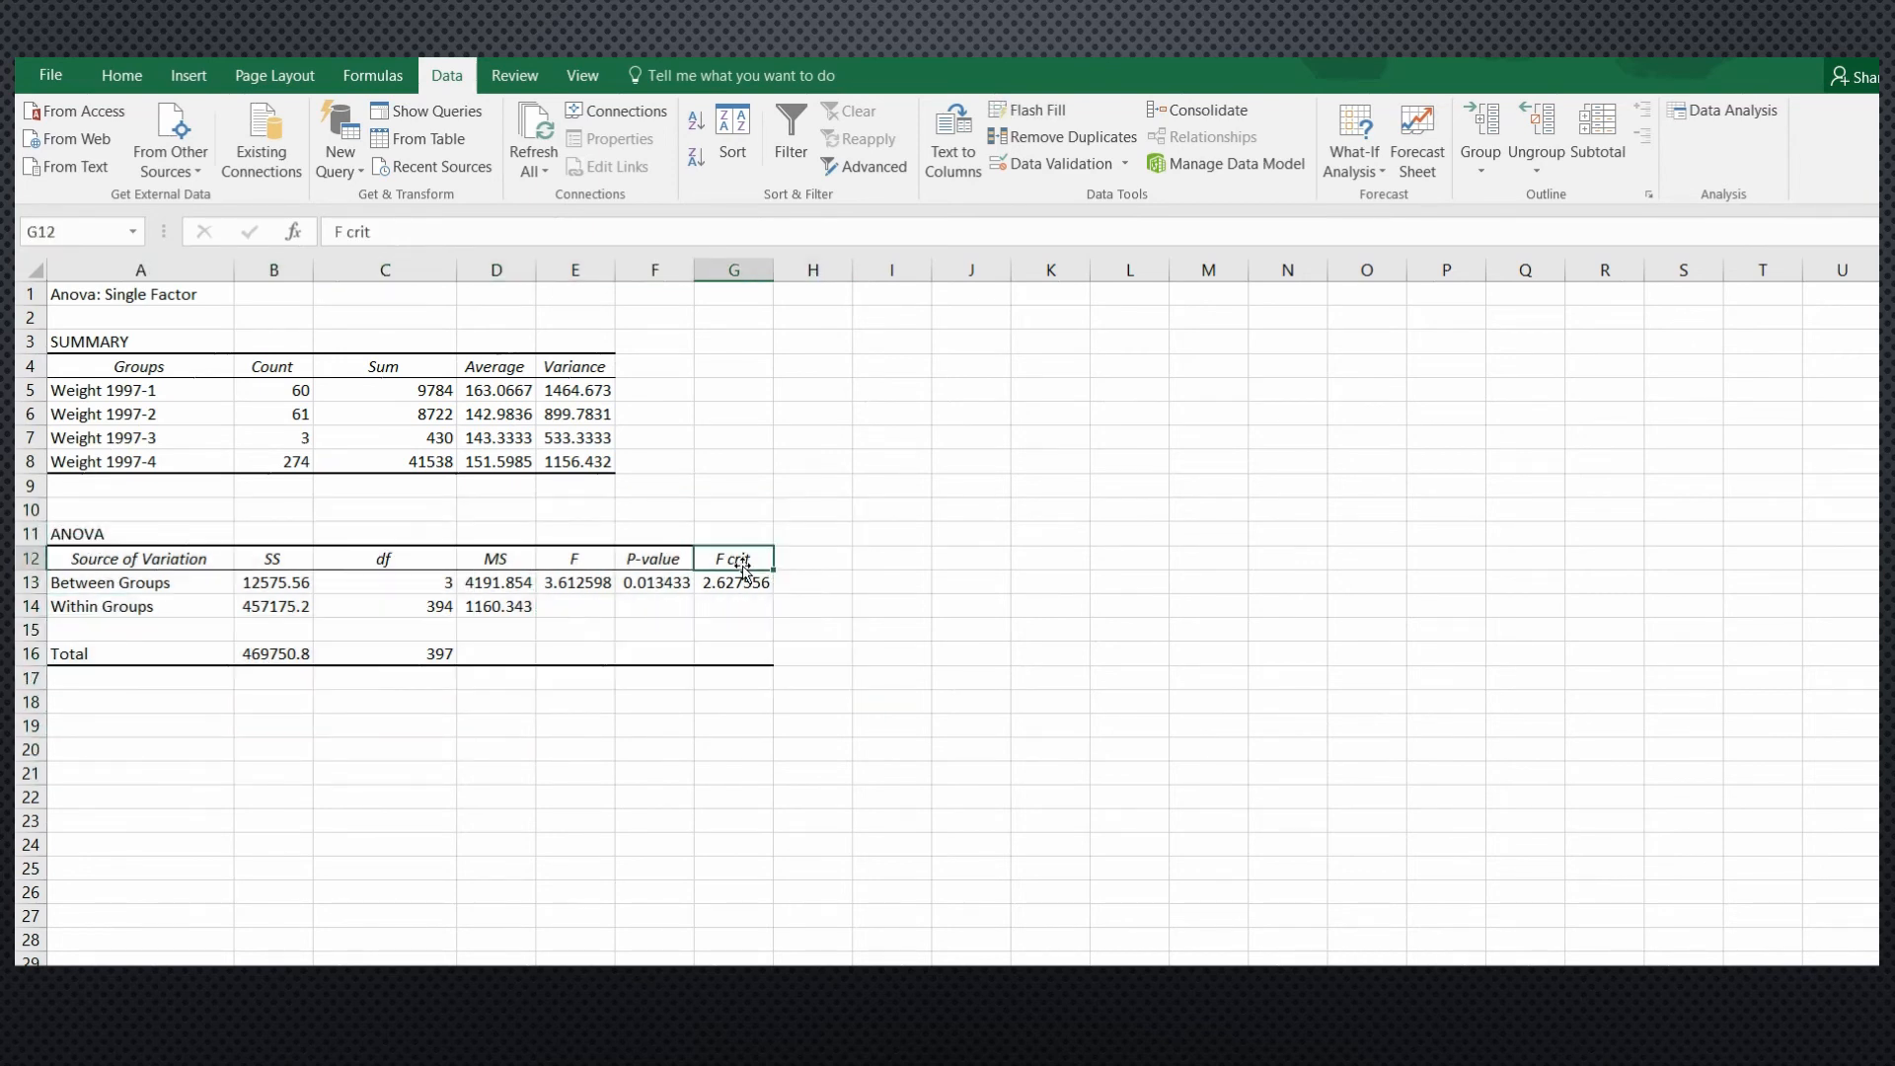
left_click(742, 512)
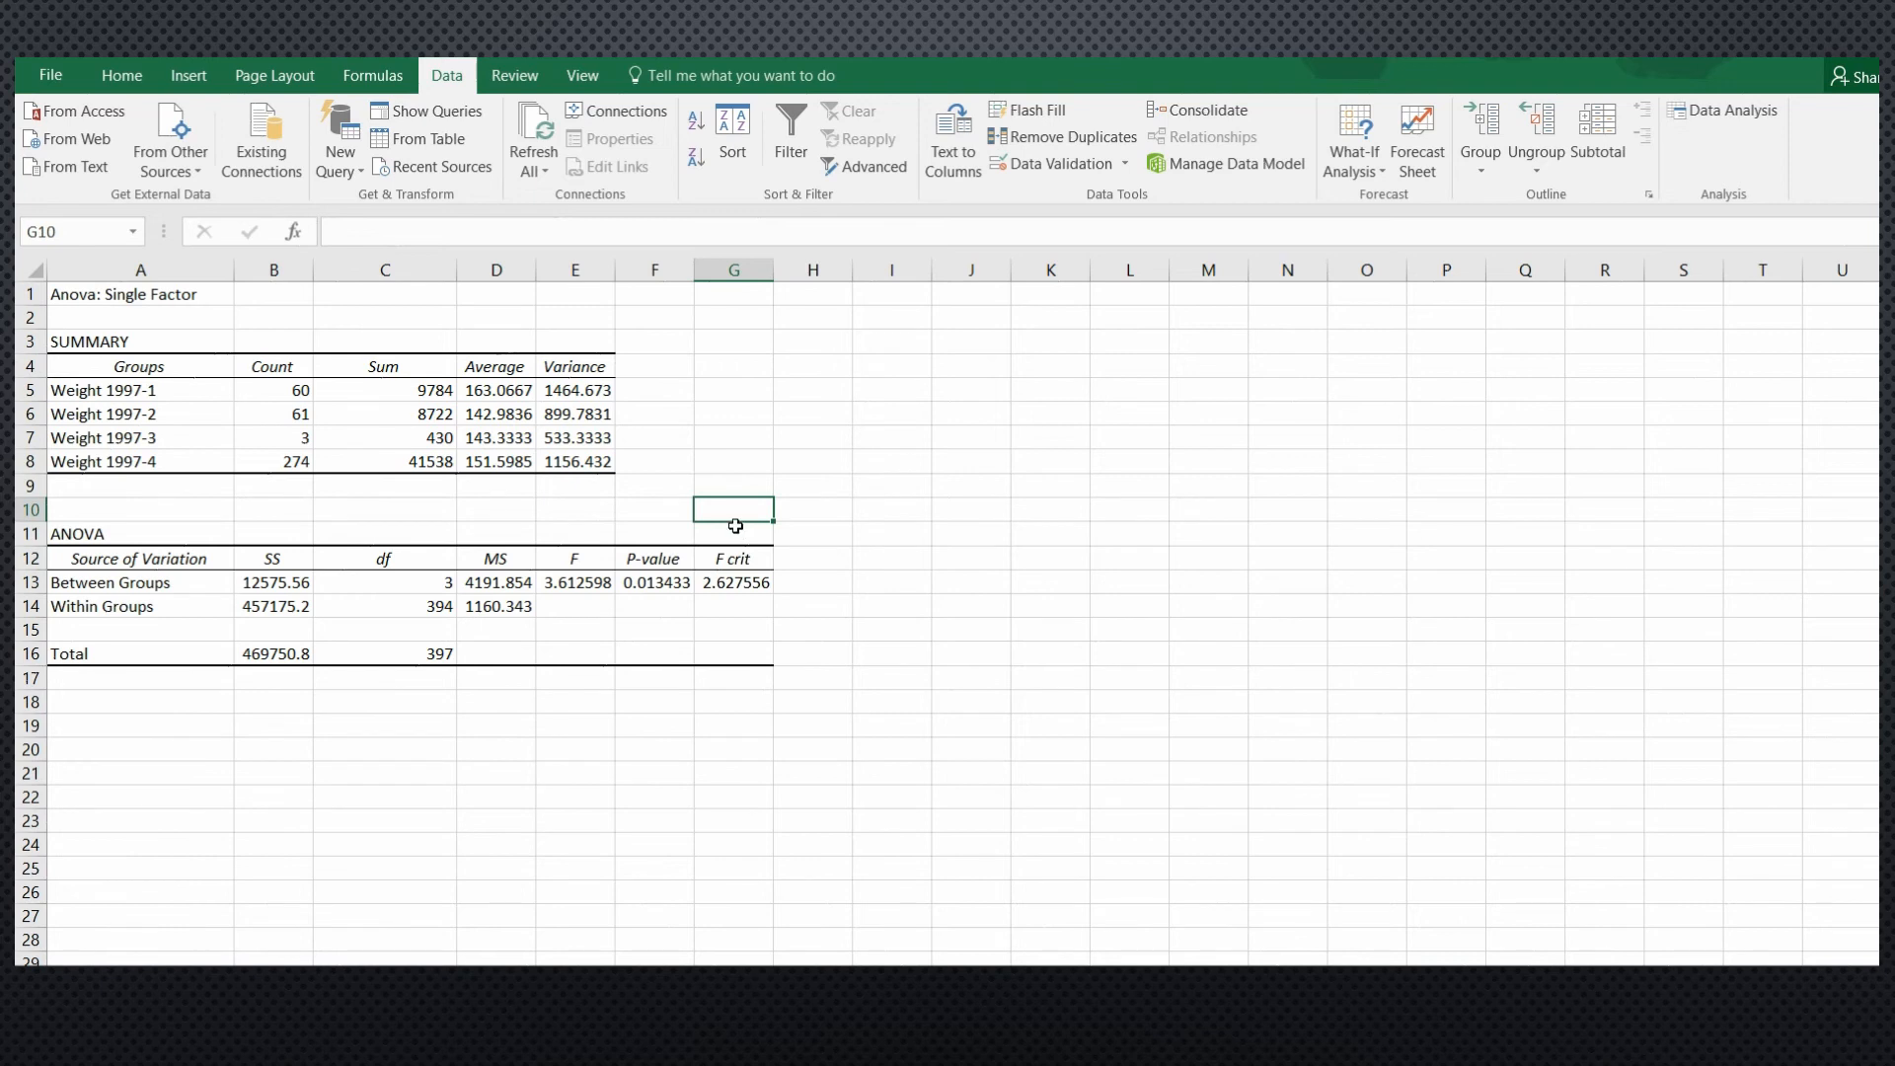
left_click_drag(735, 526, 732, 585)
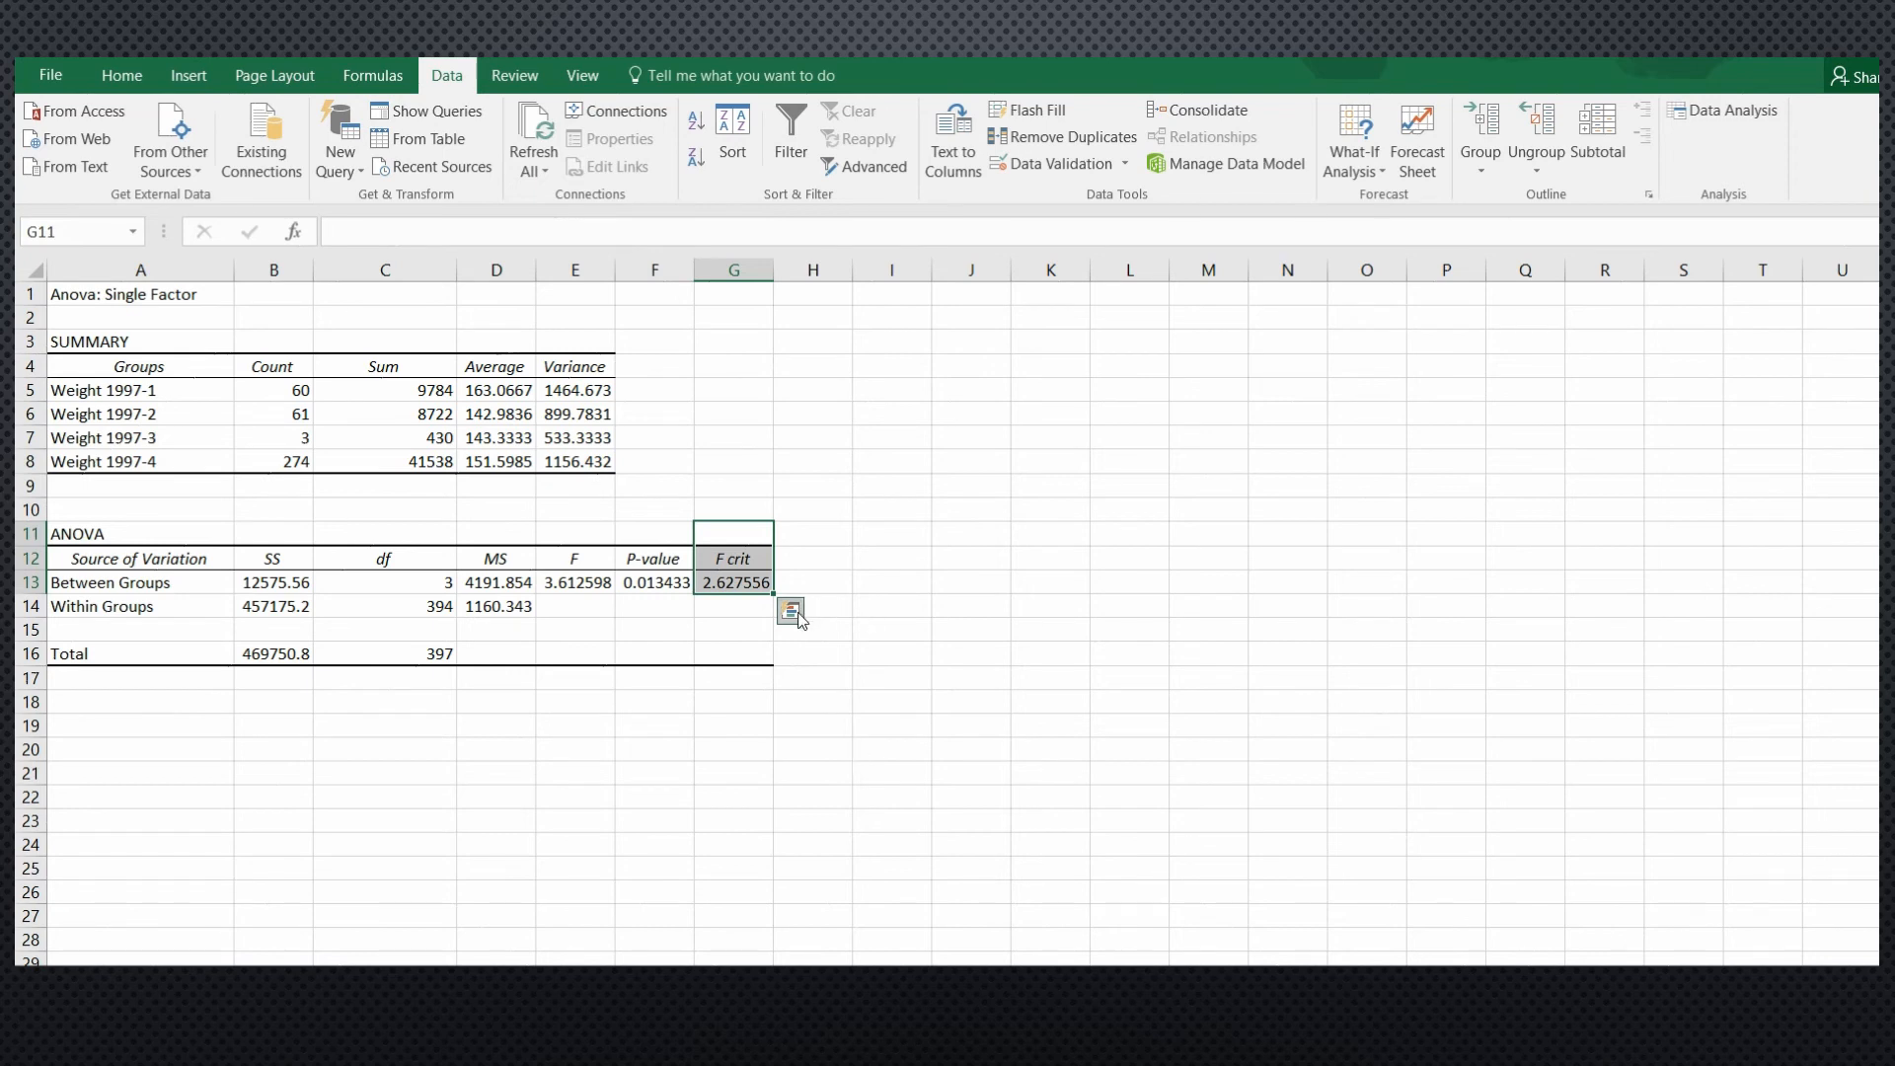
left_click(736, 584)
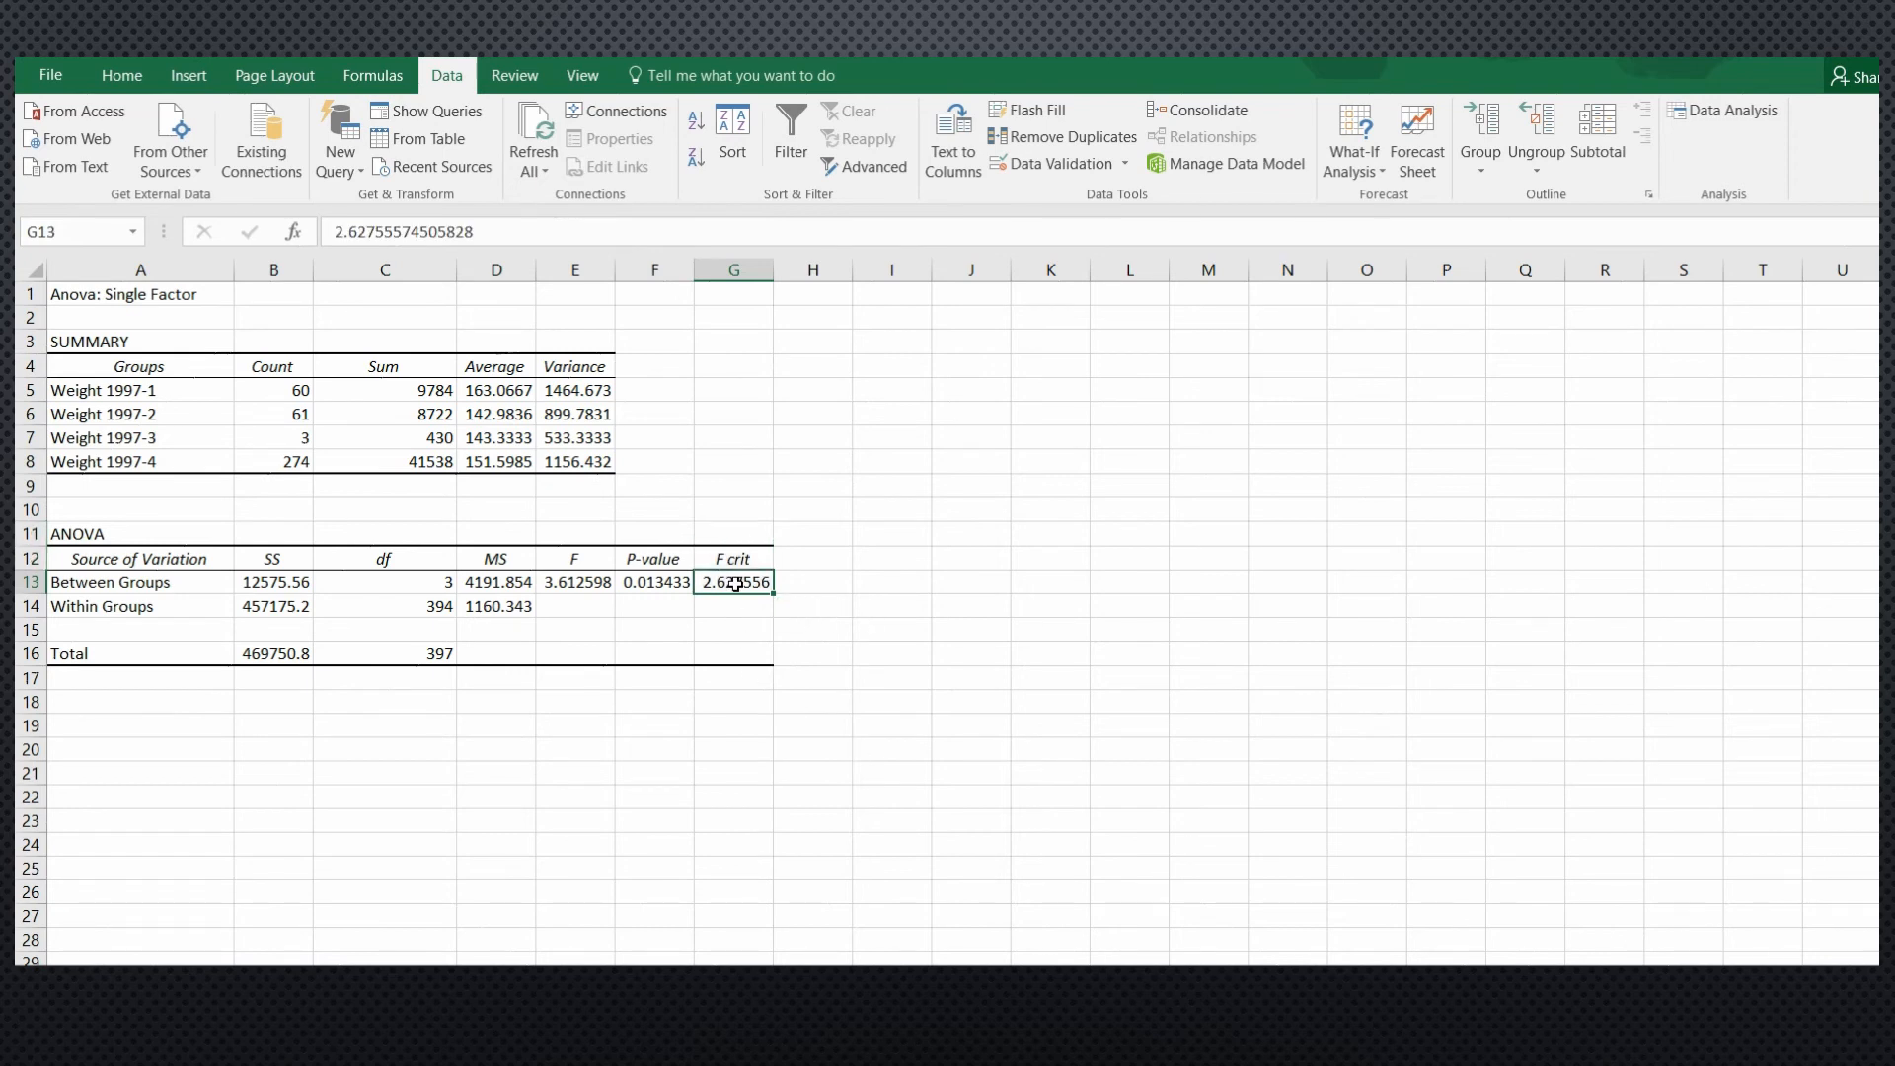
Step: Compare the F statistic with the critical F value, and check the between-group and within-group mean squares behind it
left_click(582, 584)
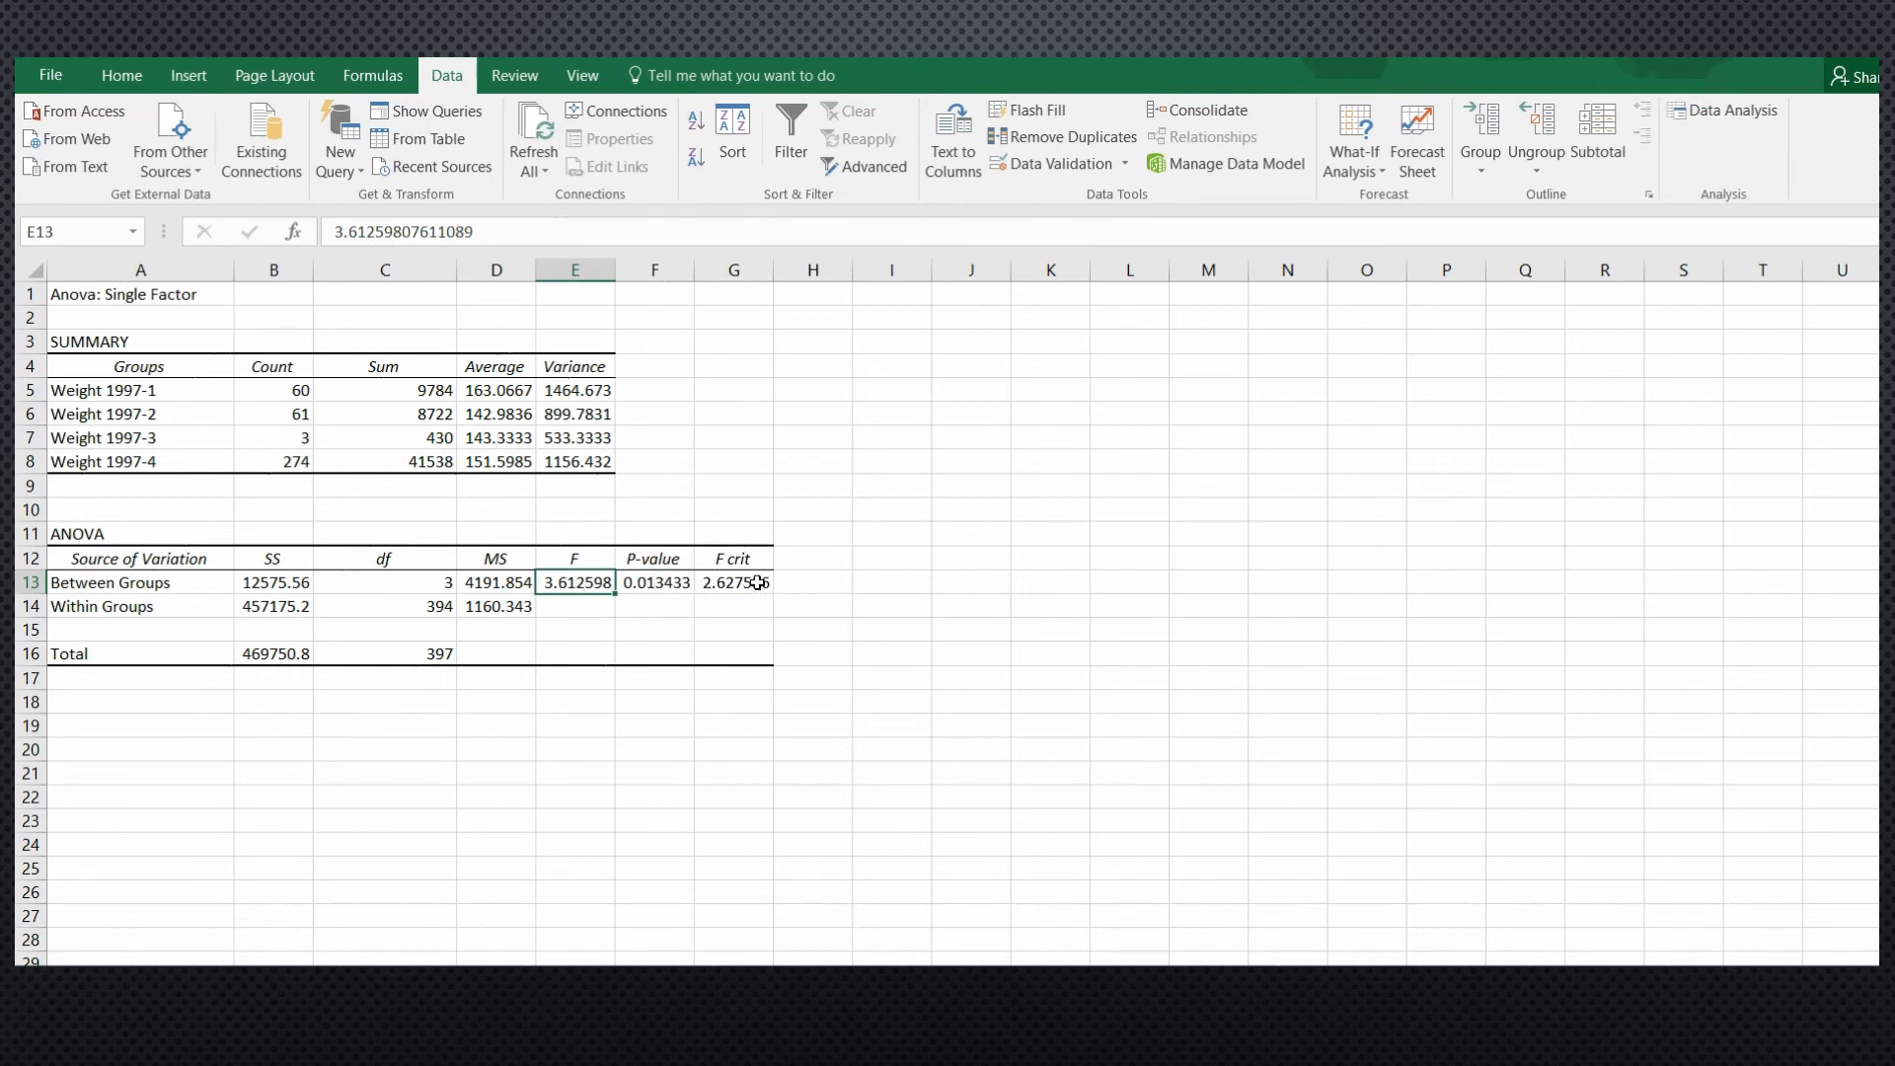
left_click(578, 536)
left_click_drag(577, 531, 582, 730)
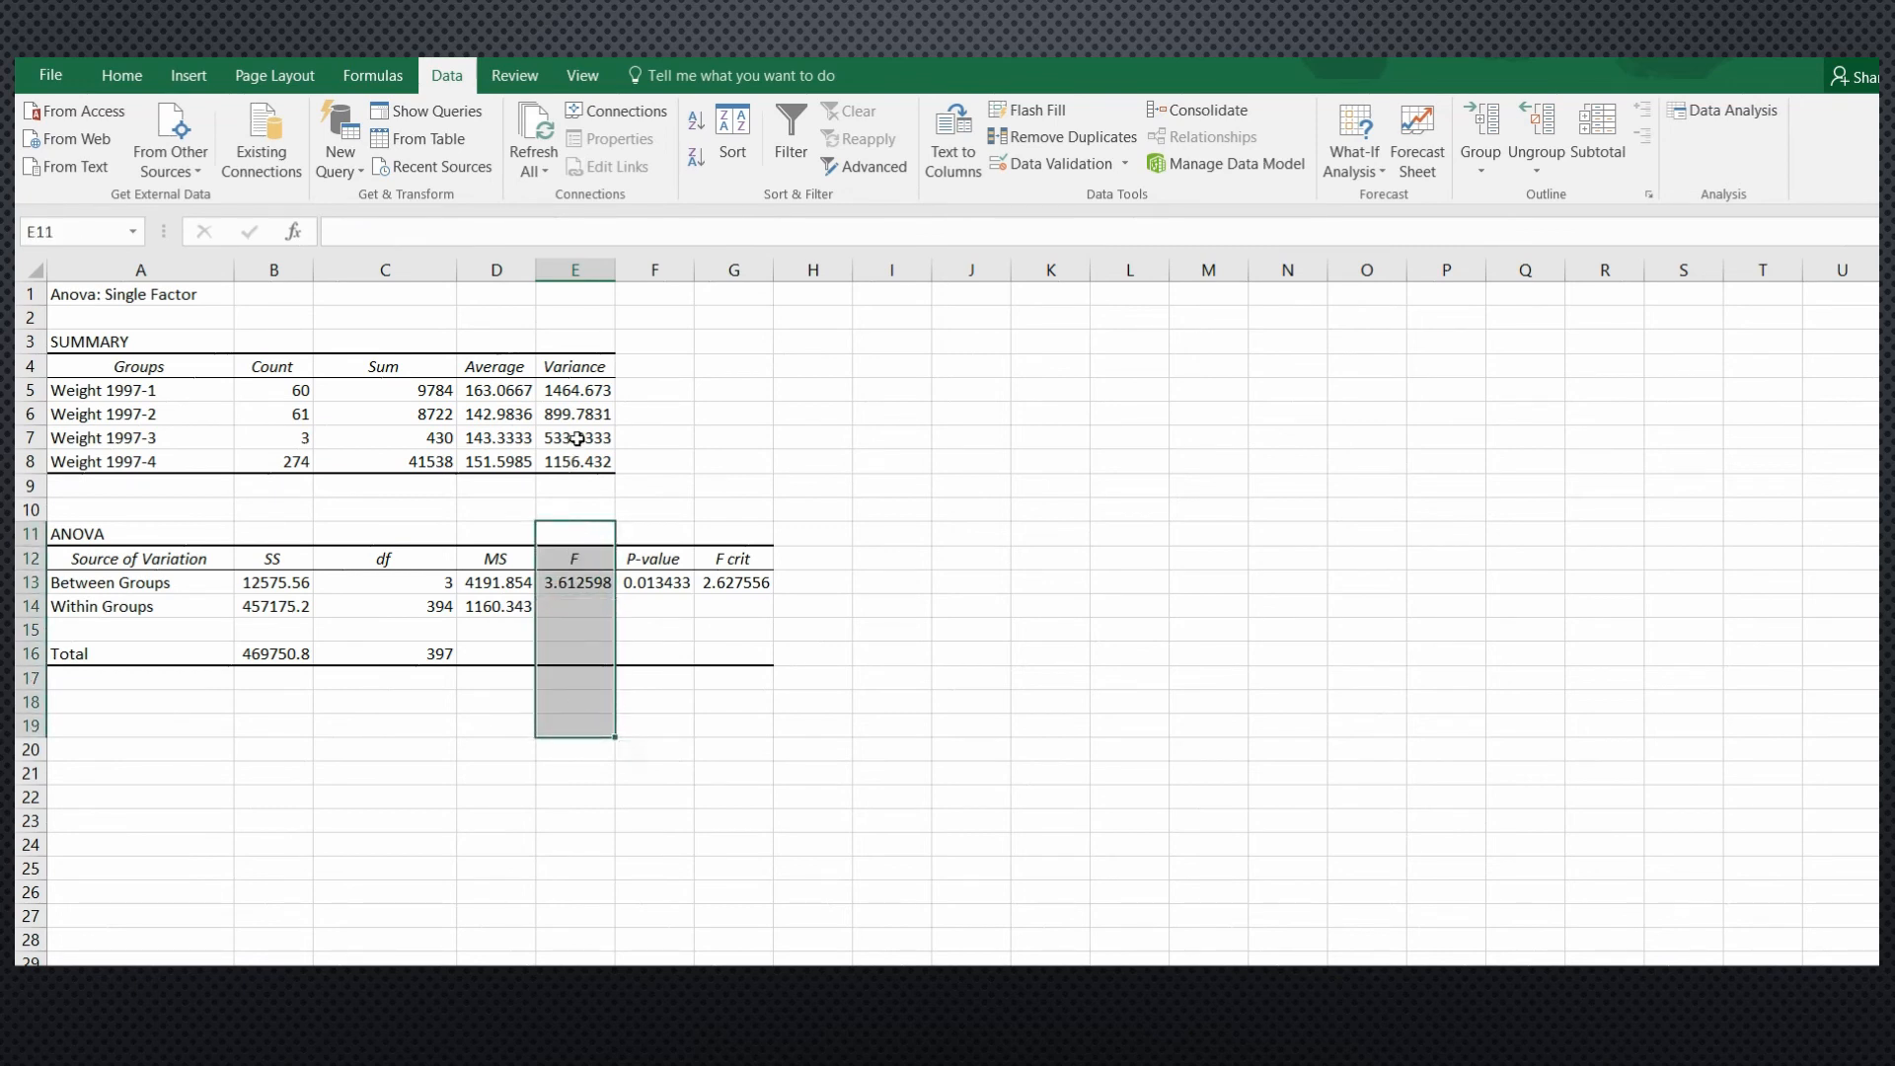
left_click(504, 583)
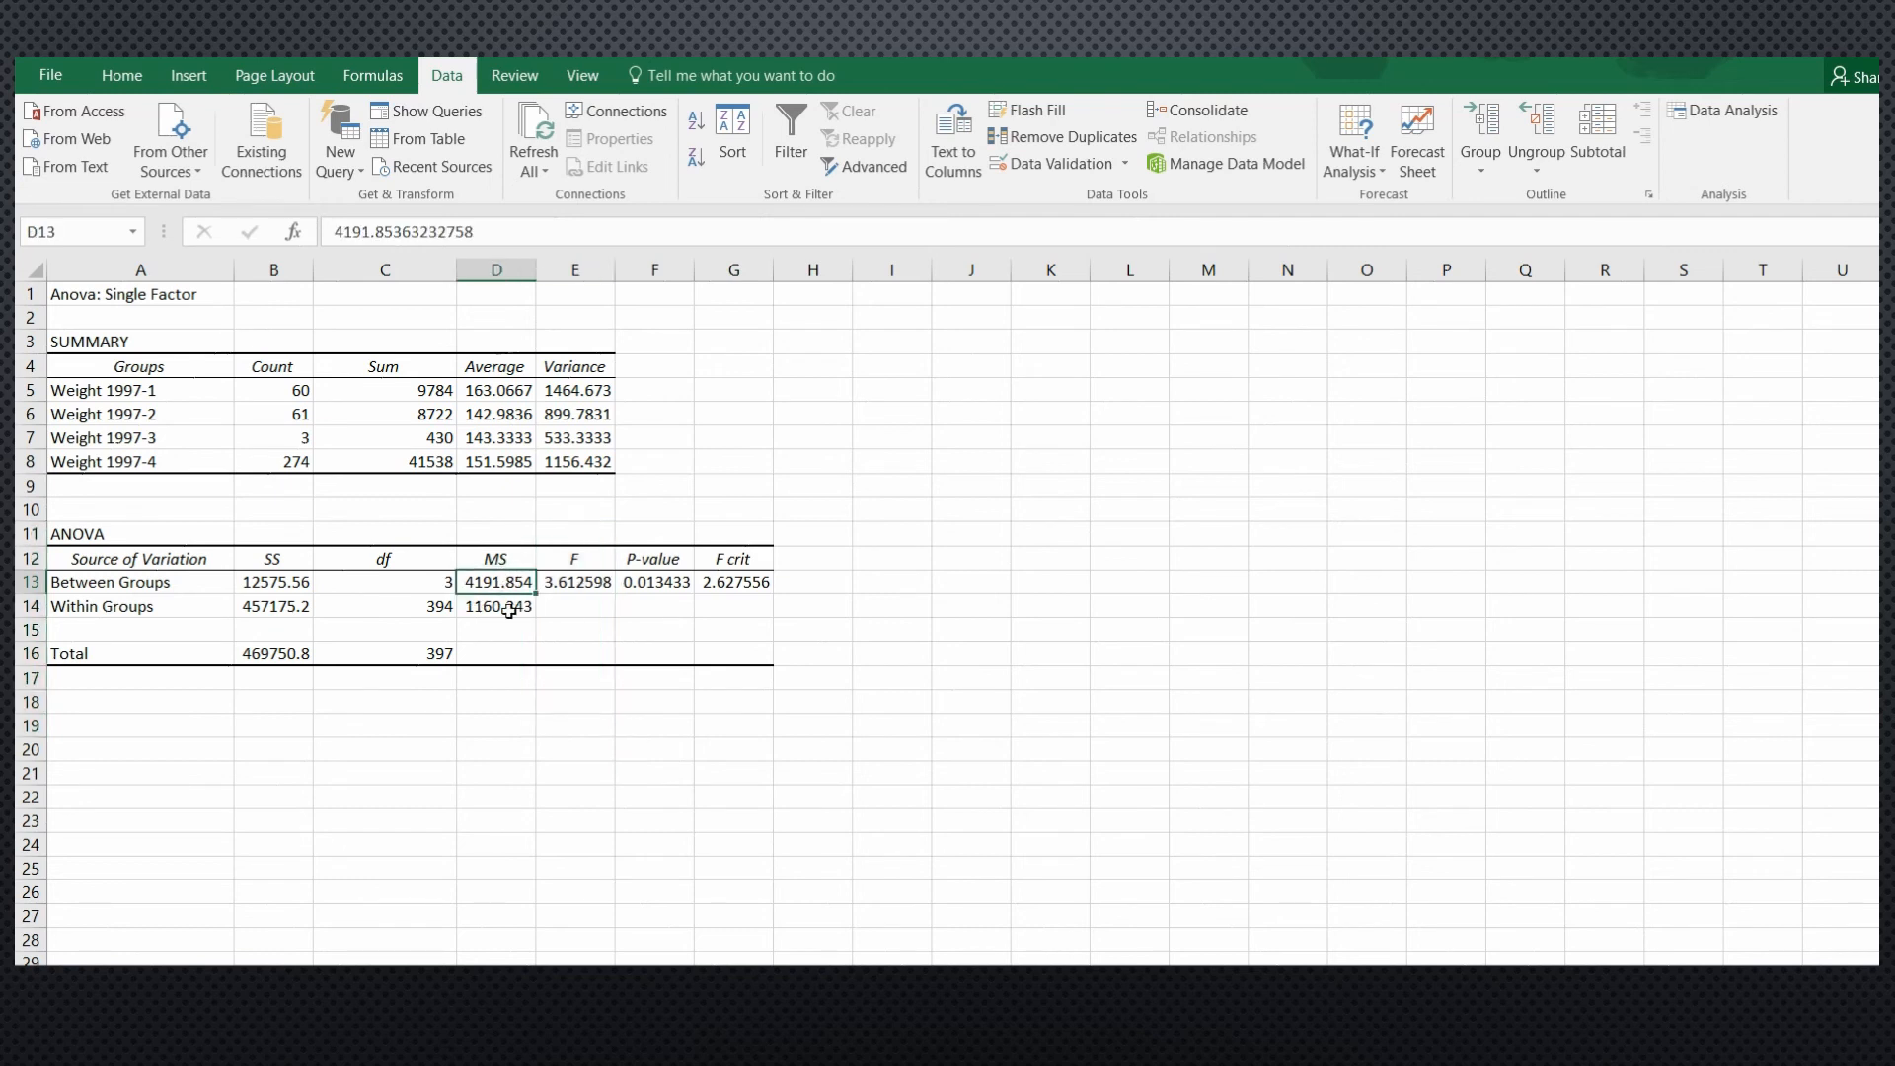
left_click(509, 607)
left_click(593, 582)
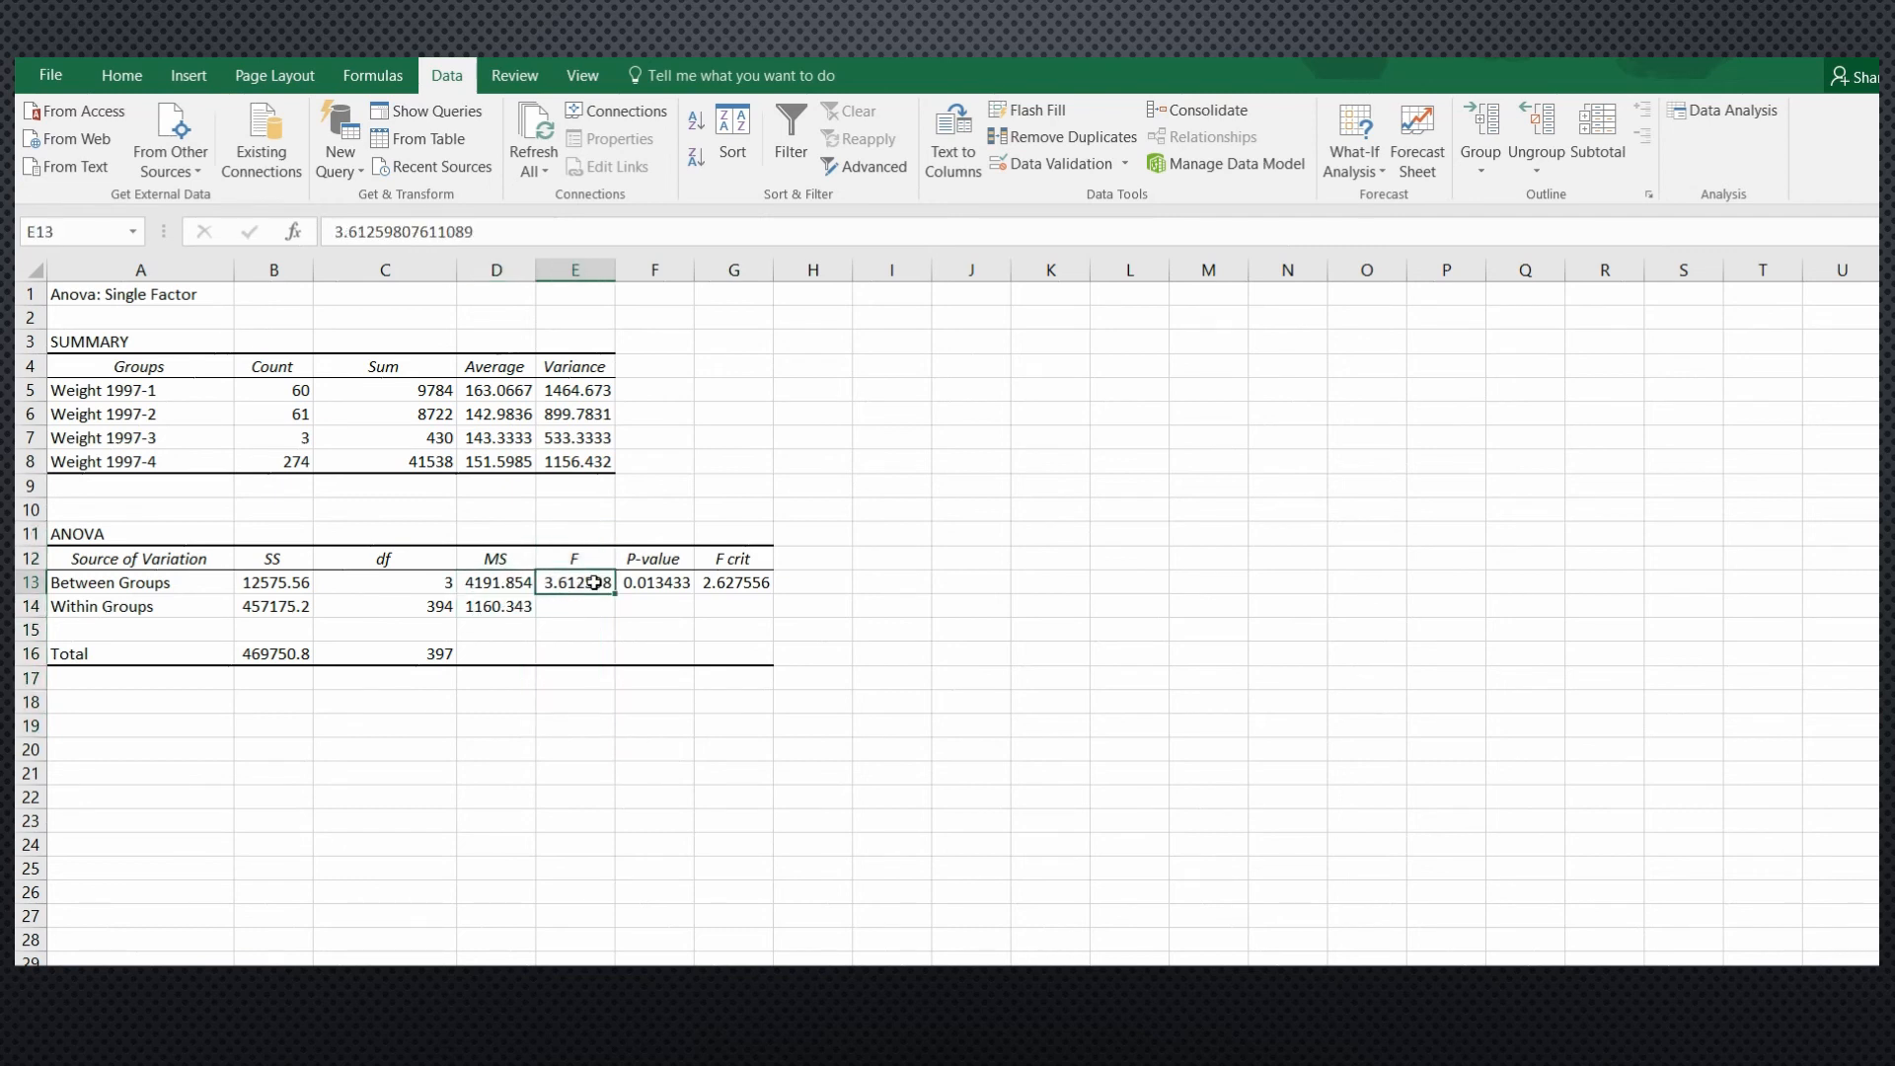
left_click(752, 583)
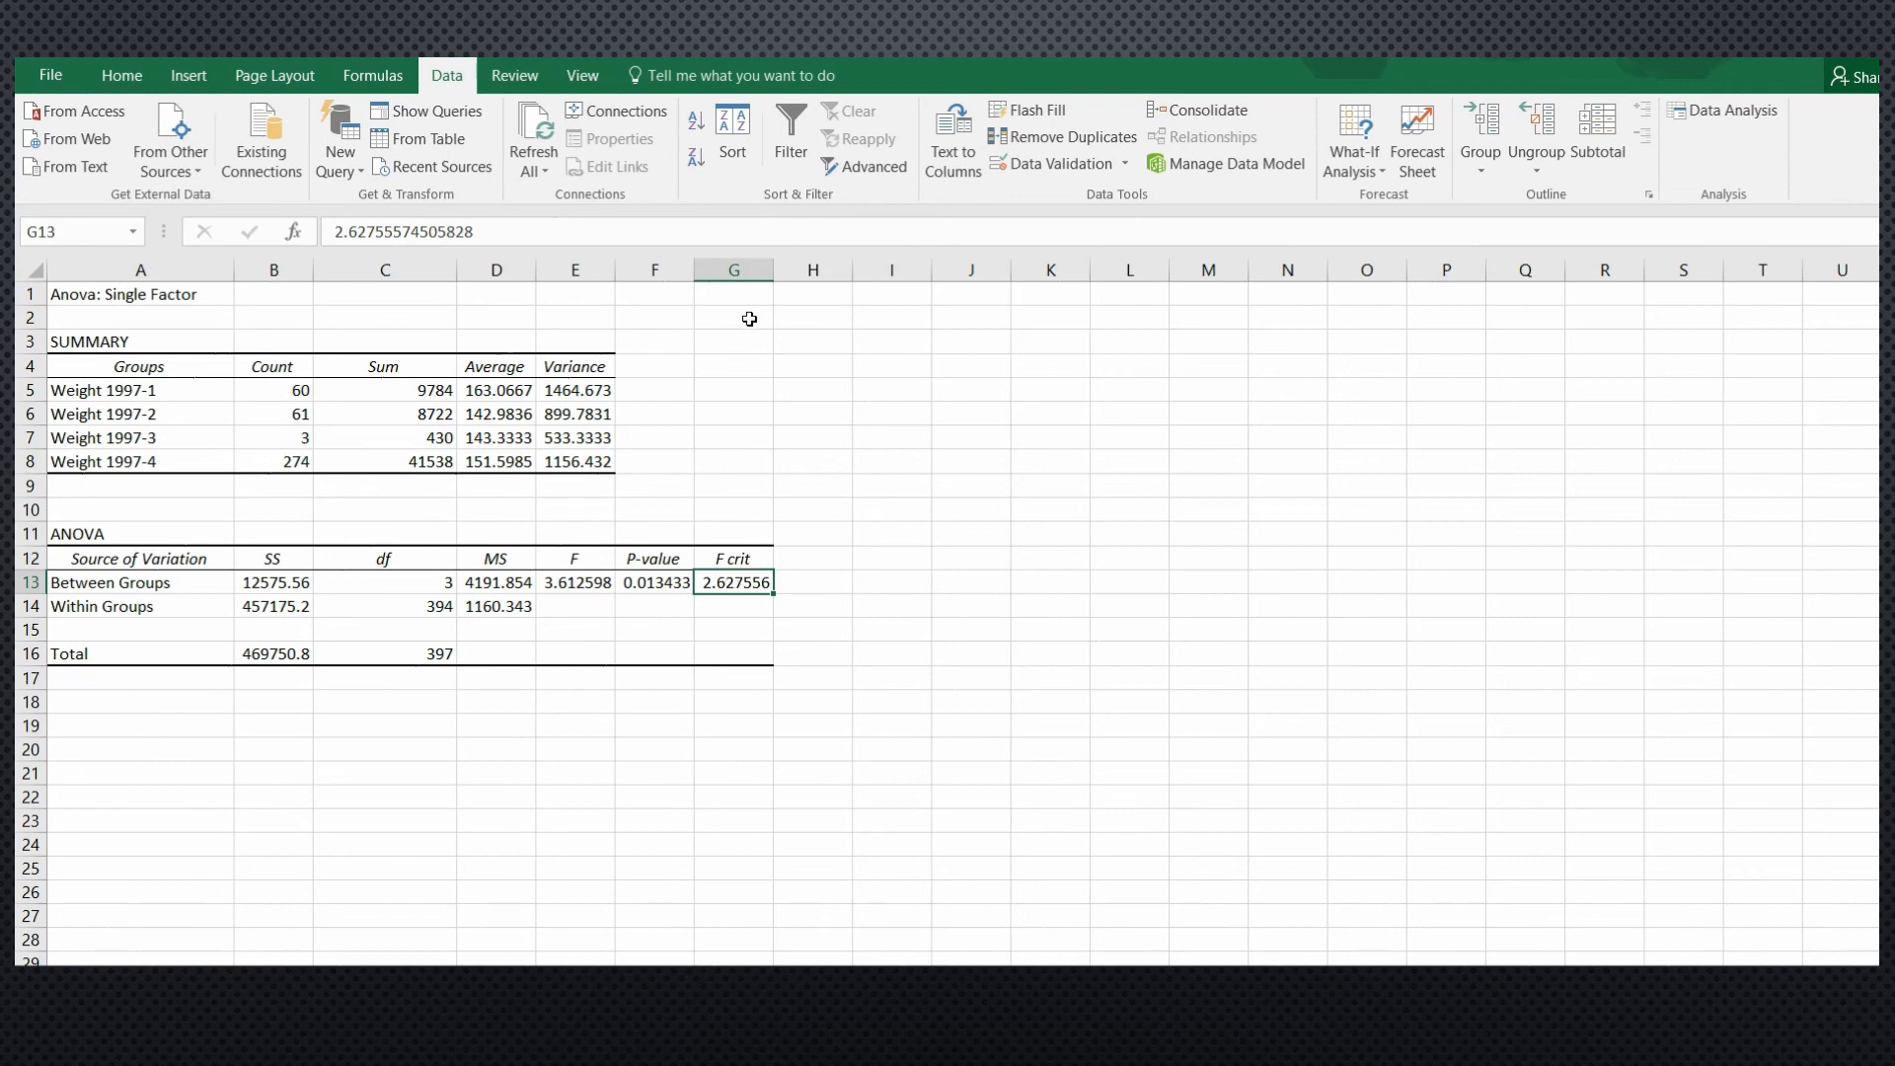
left_click(747, 270)
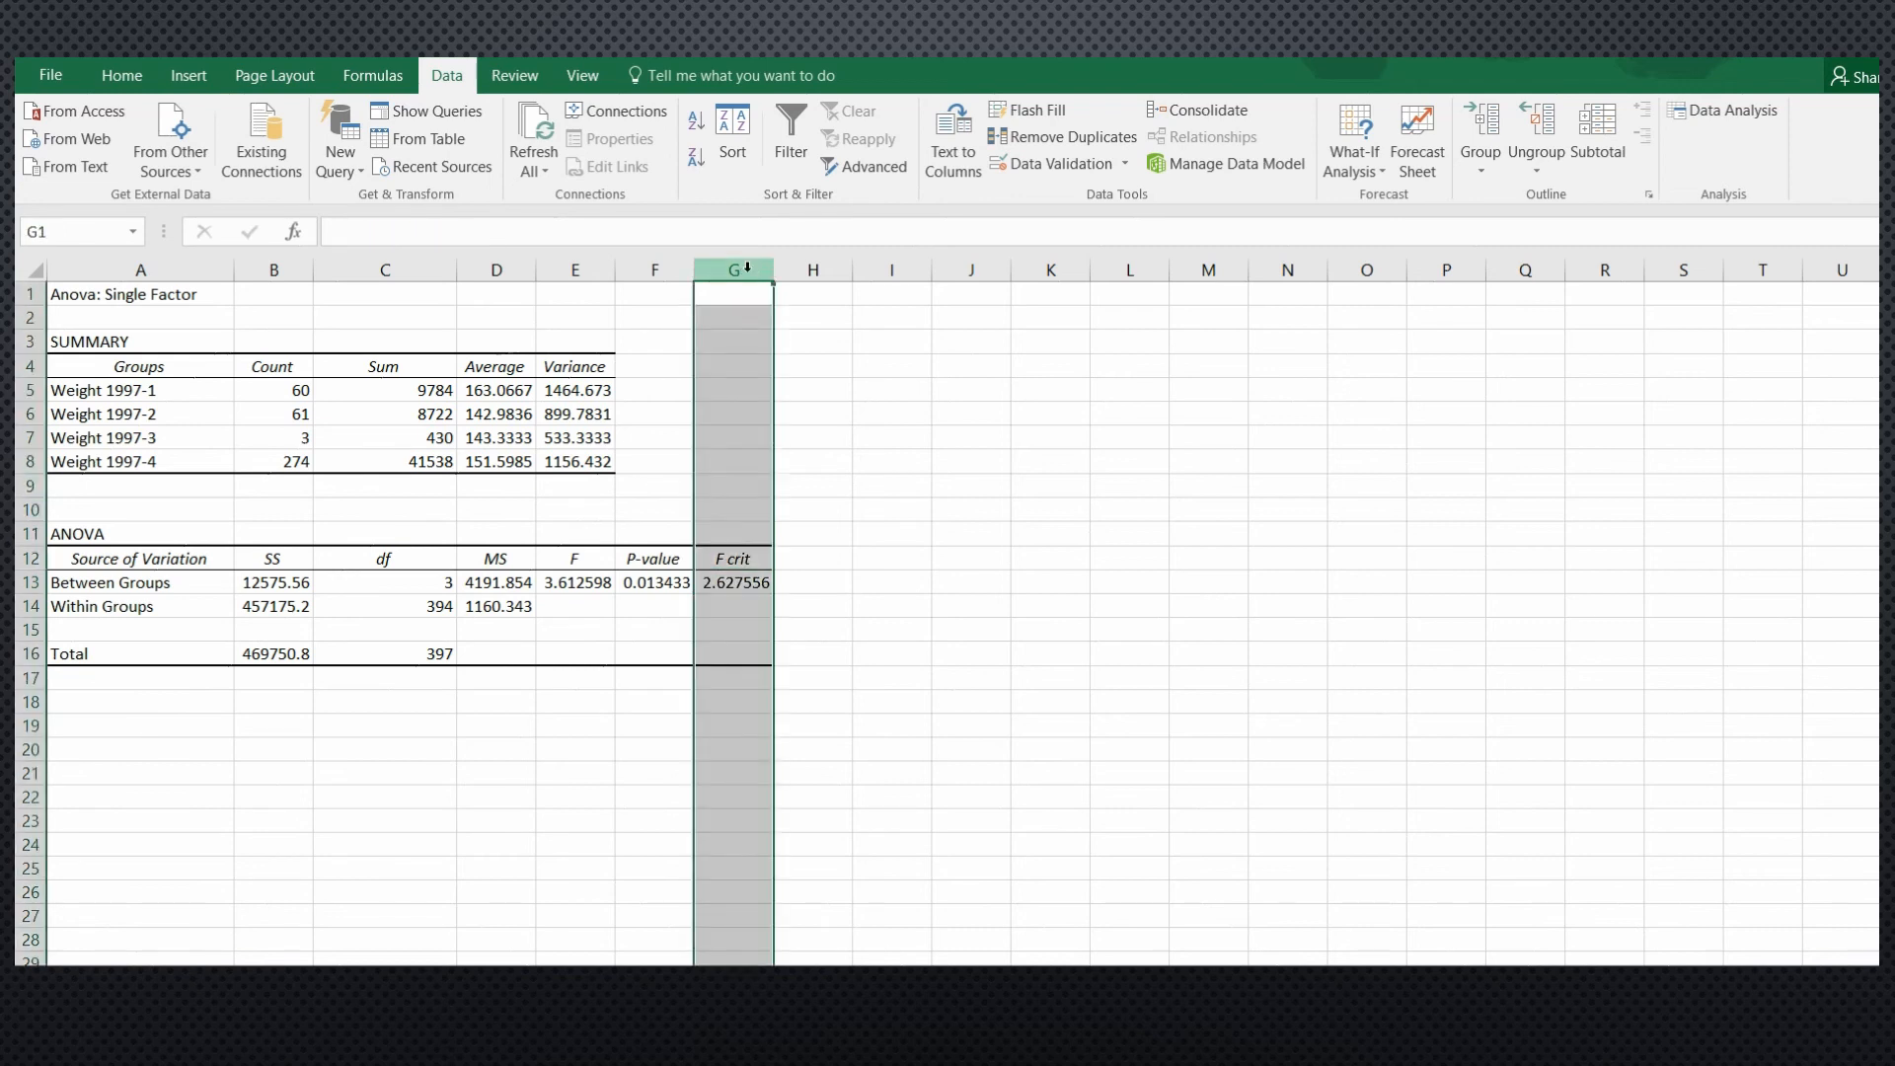
left_click(740, 581)
left_click(558, 581)
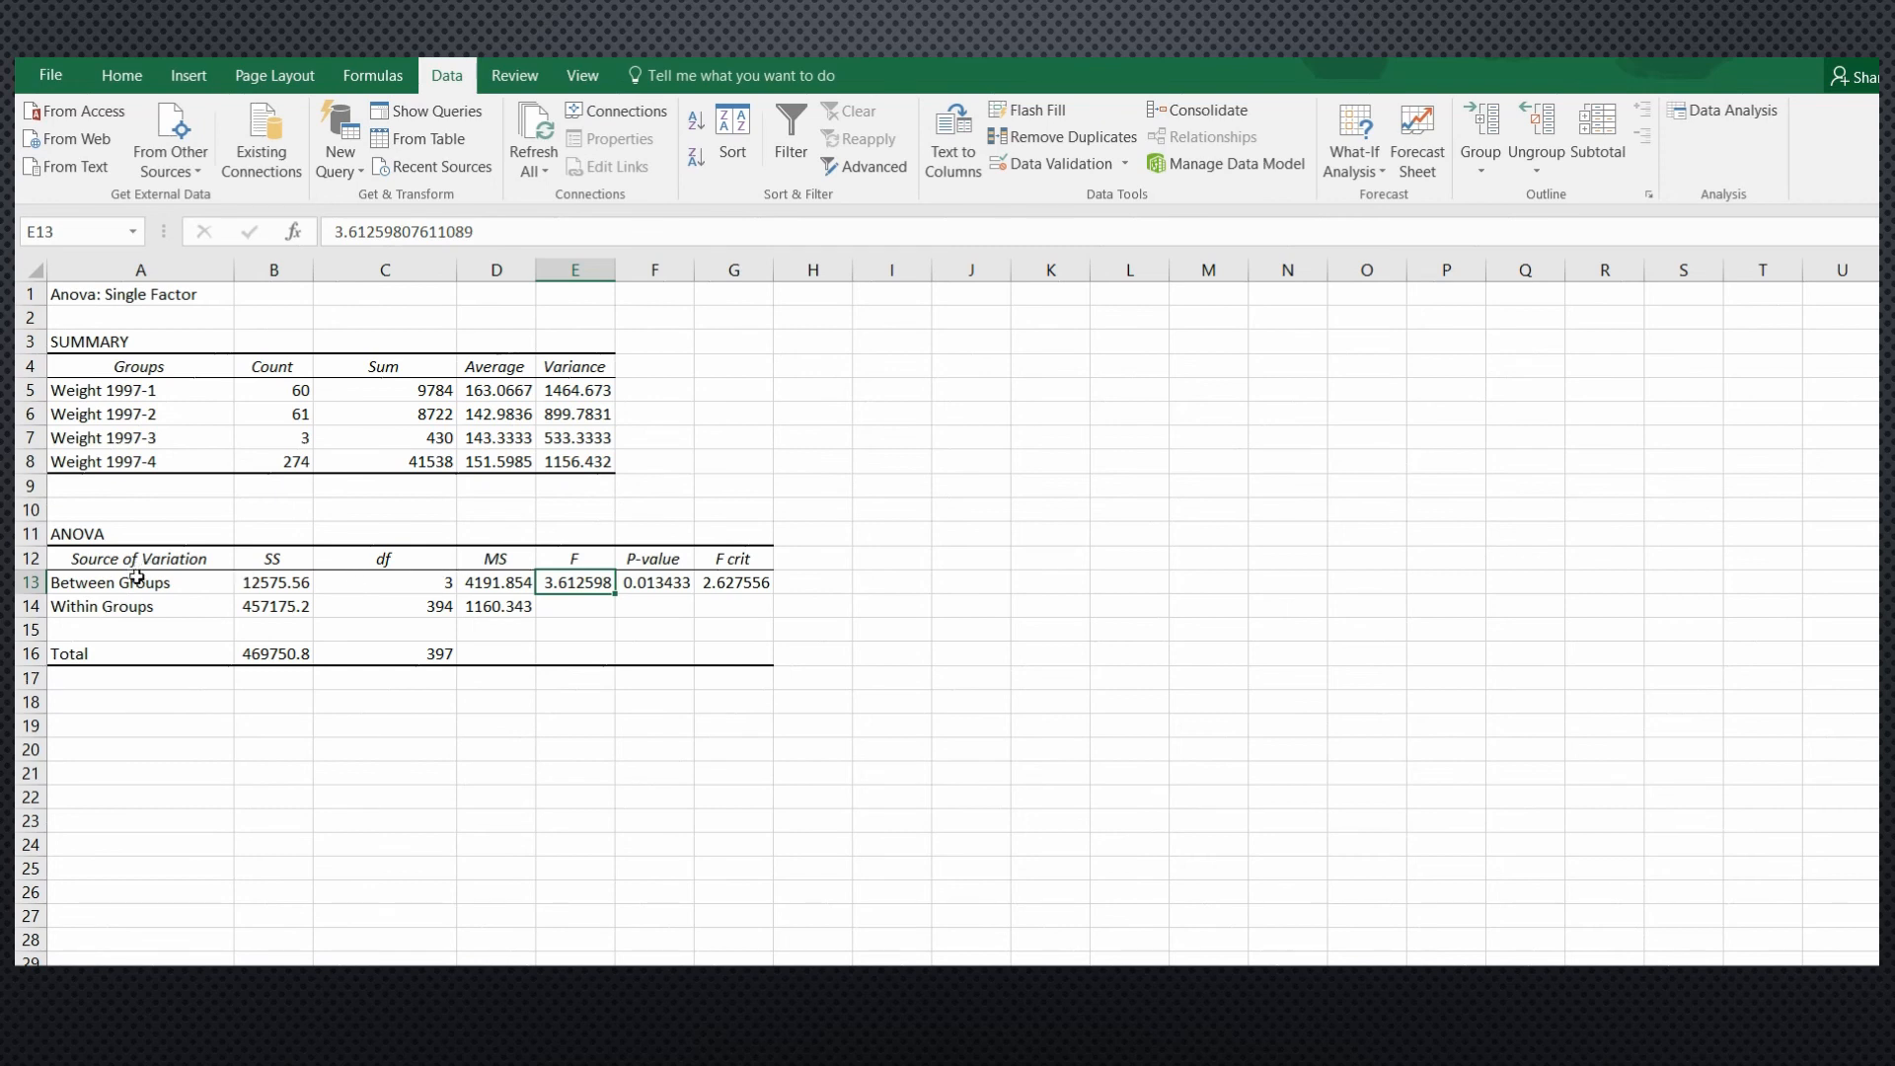
Step: Trace how the between-group and within-group mean squares follow from the sums of squares and degrees of freedom
left_click(280, 582)
left_click(282, 606)
left_click(281, 630)
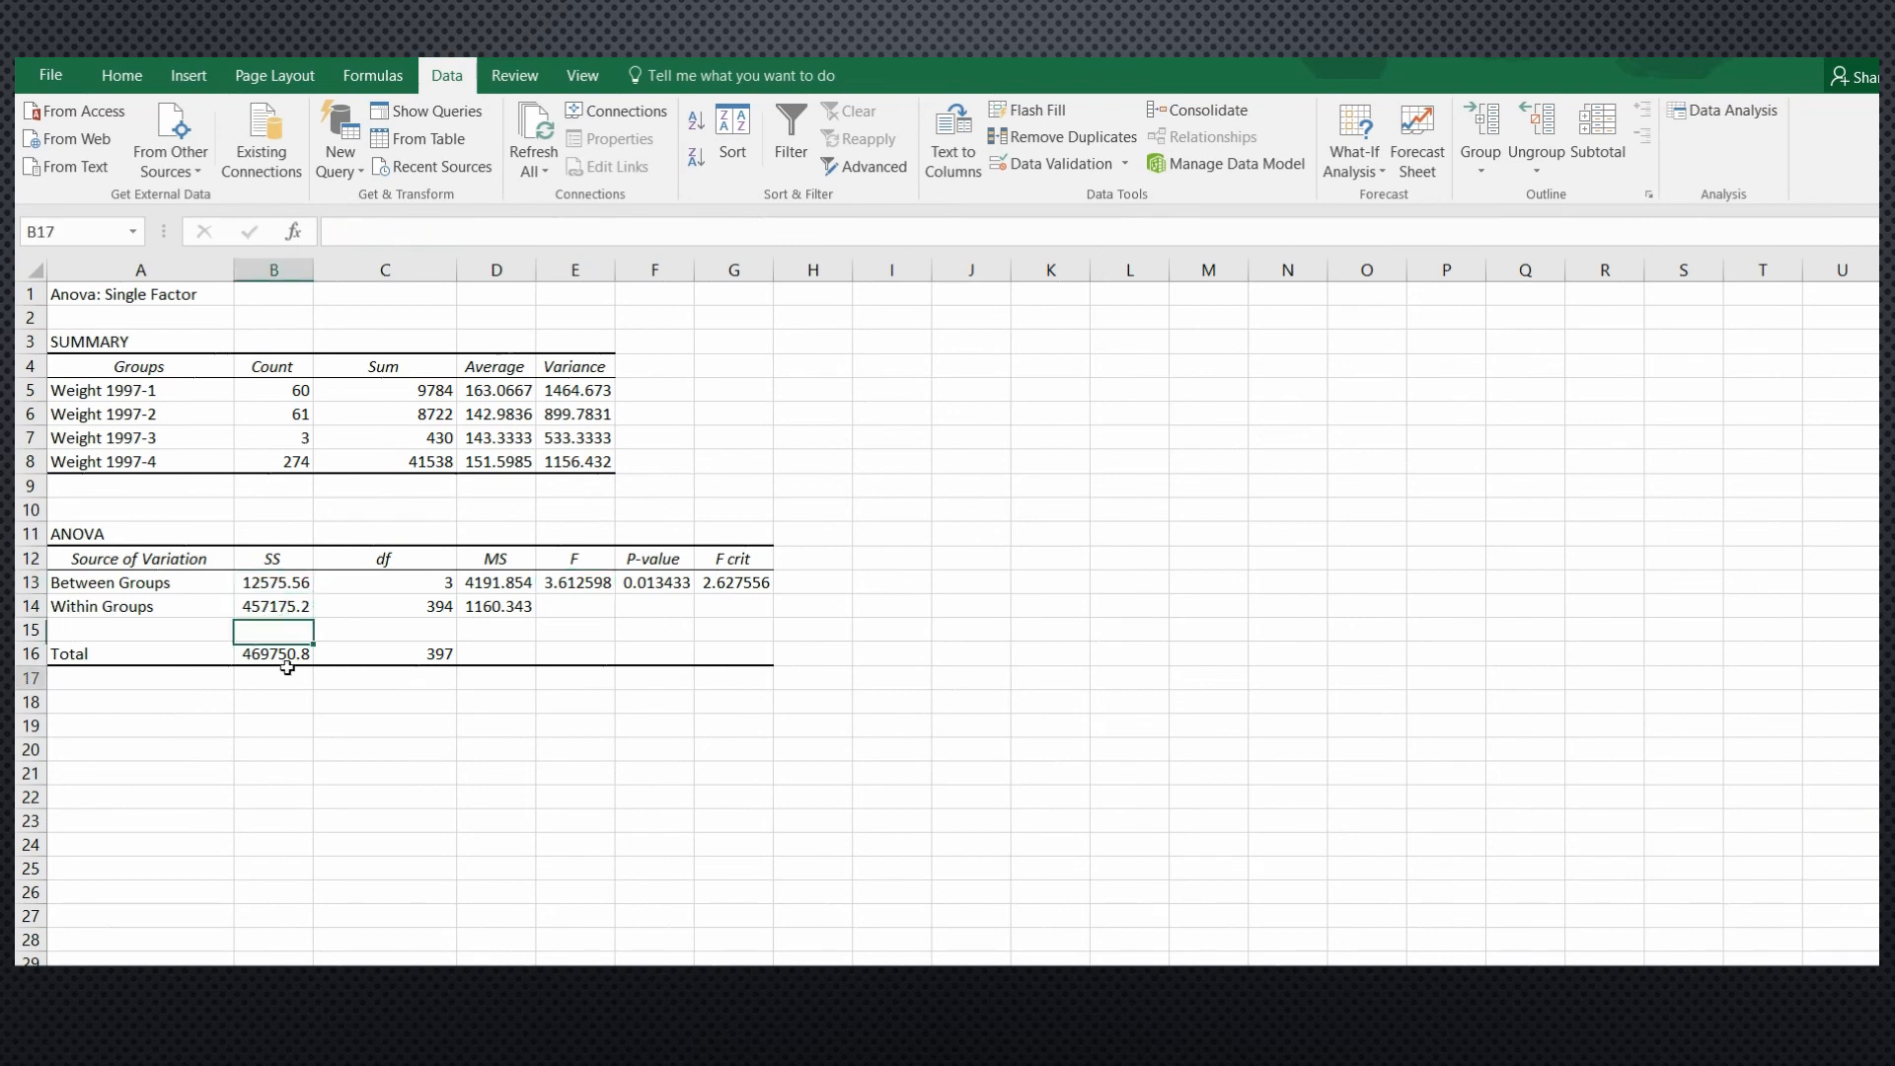
left_click_drag(440, 582, 440, 683)
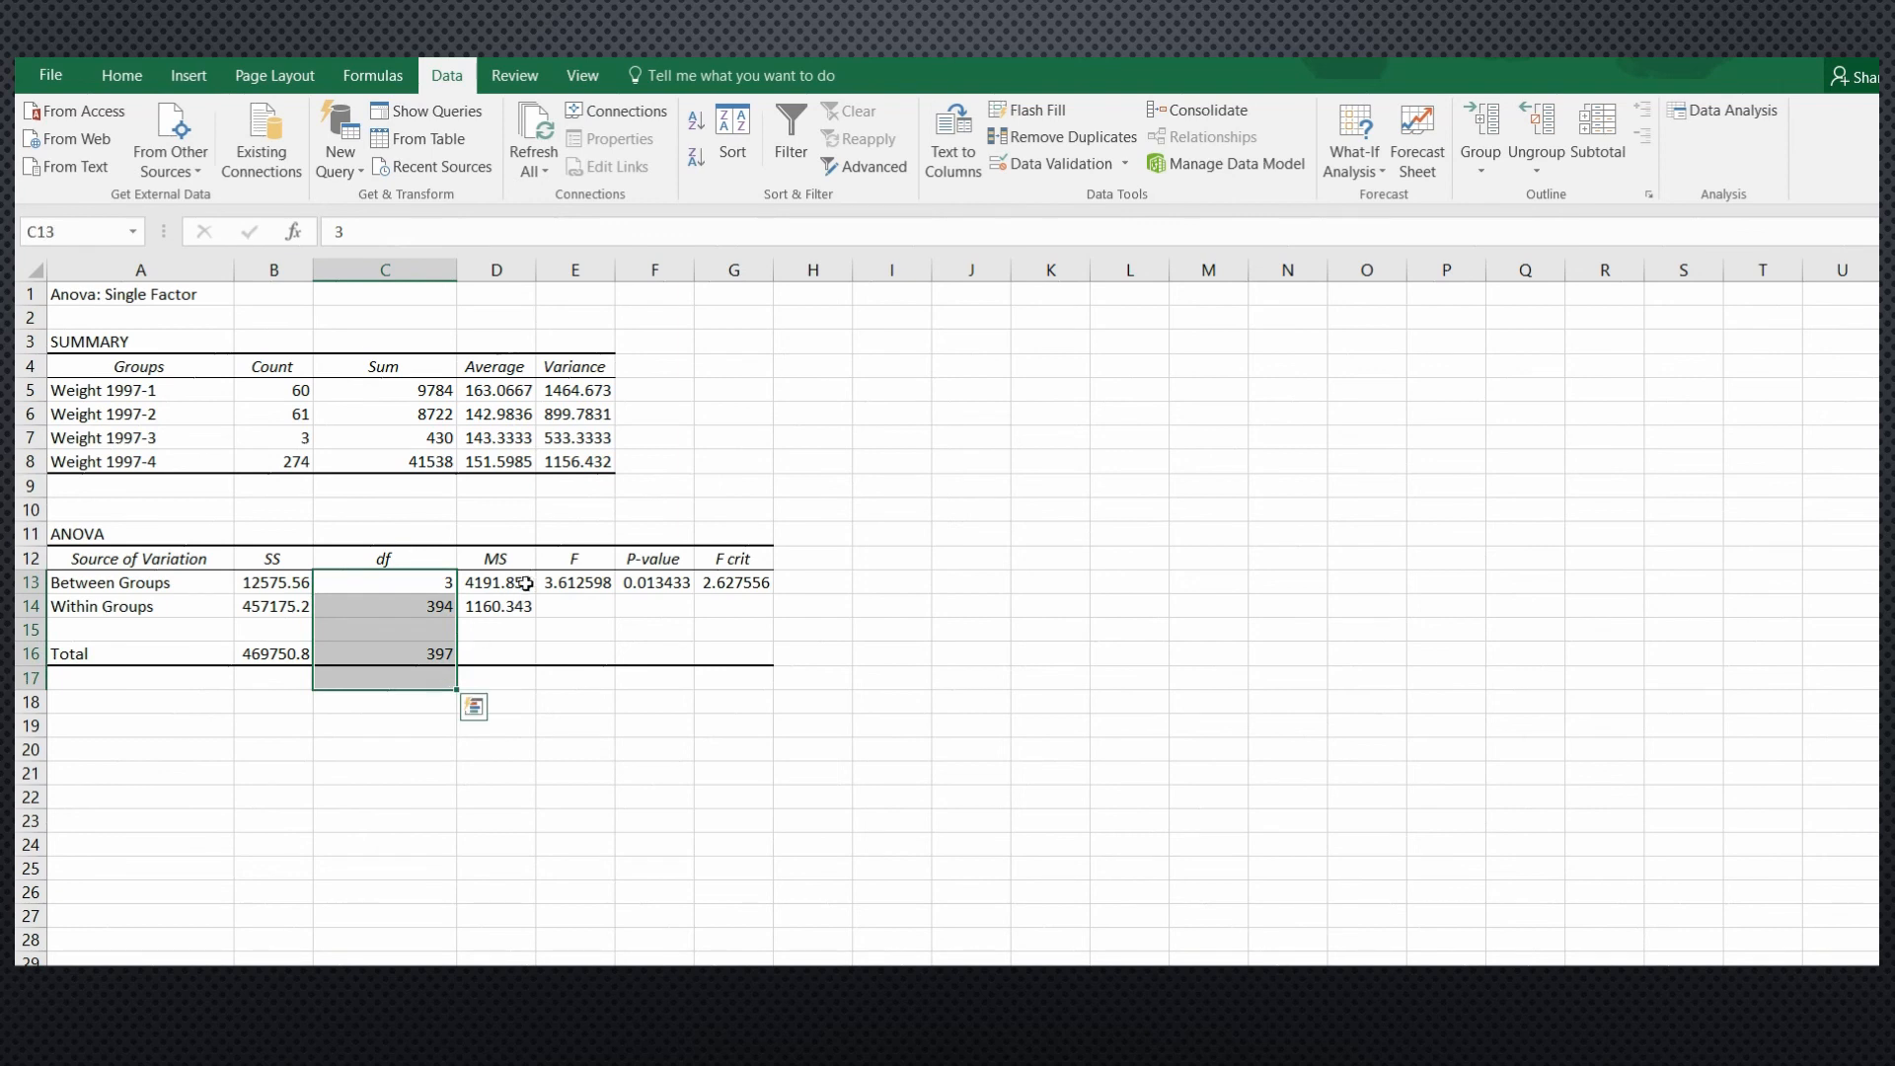
left_click(520, 582)
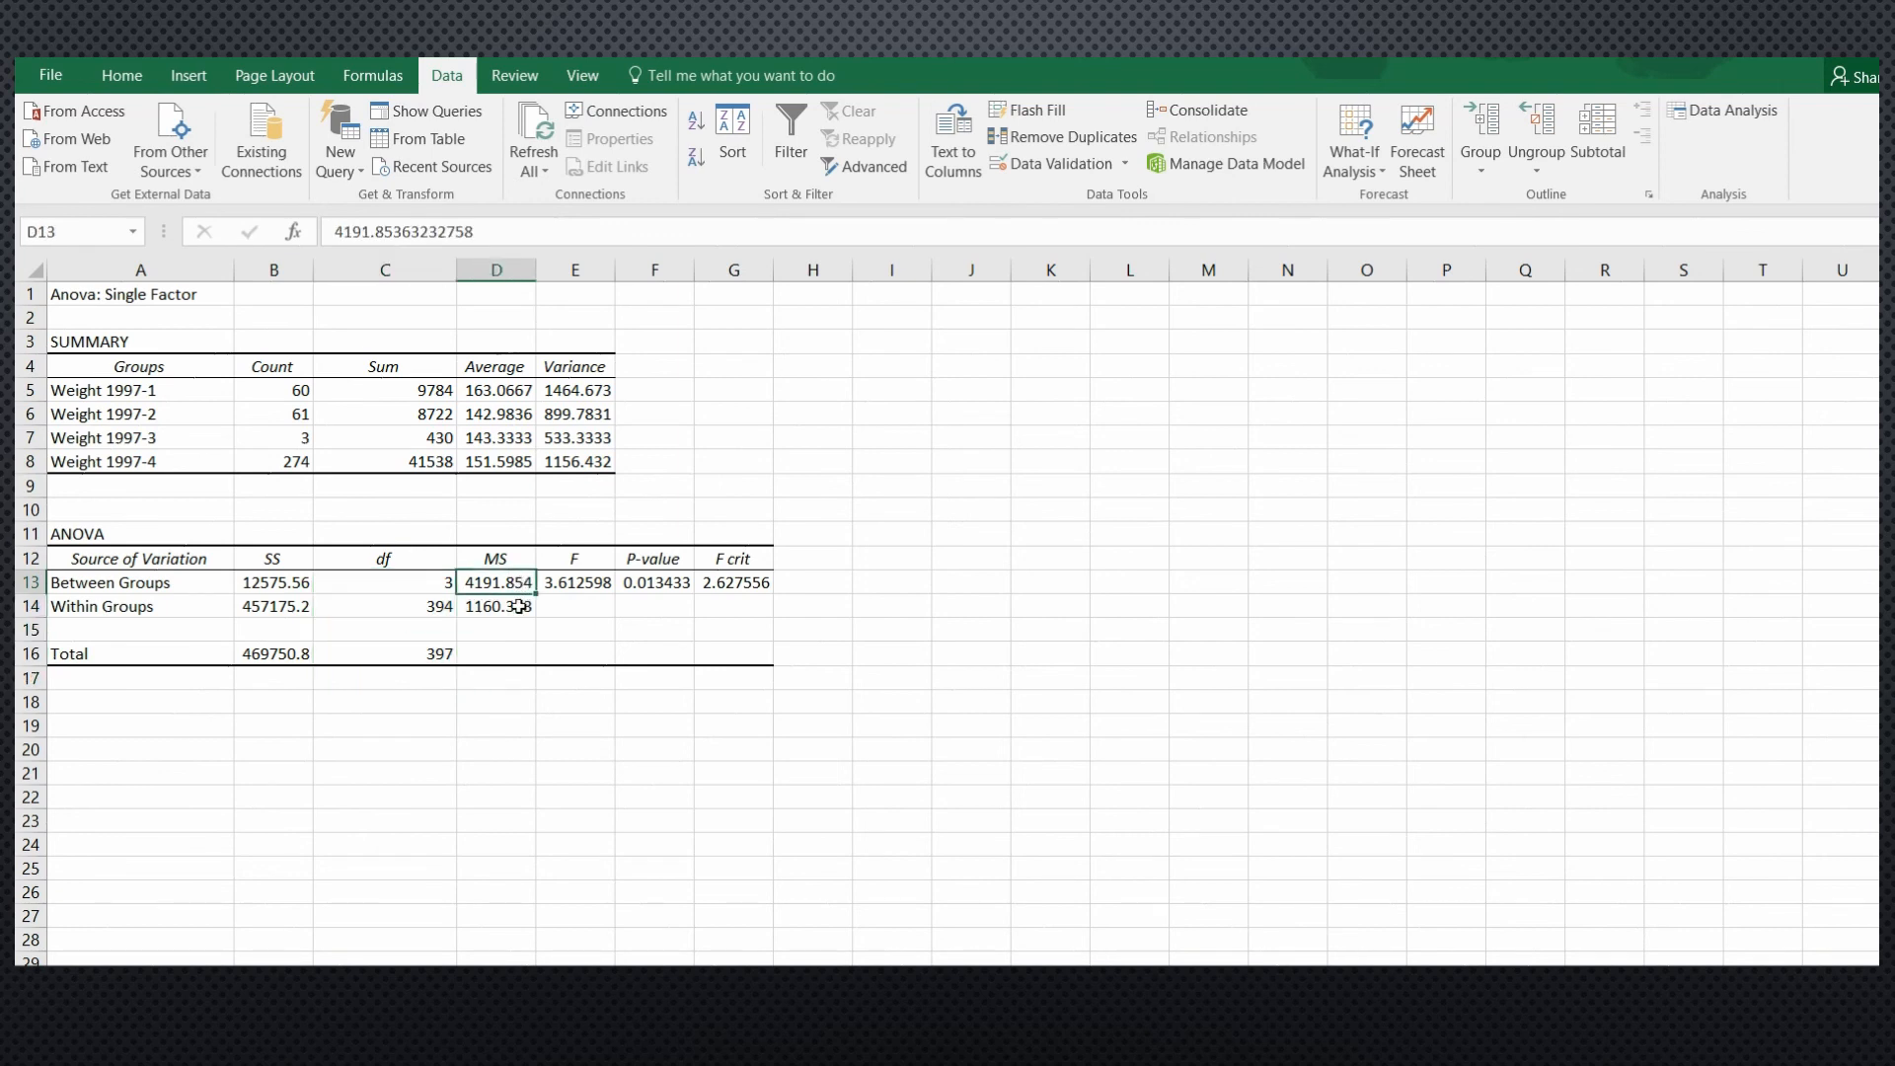
left_click(273, 580)
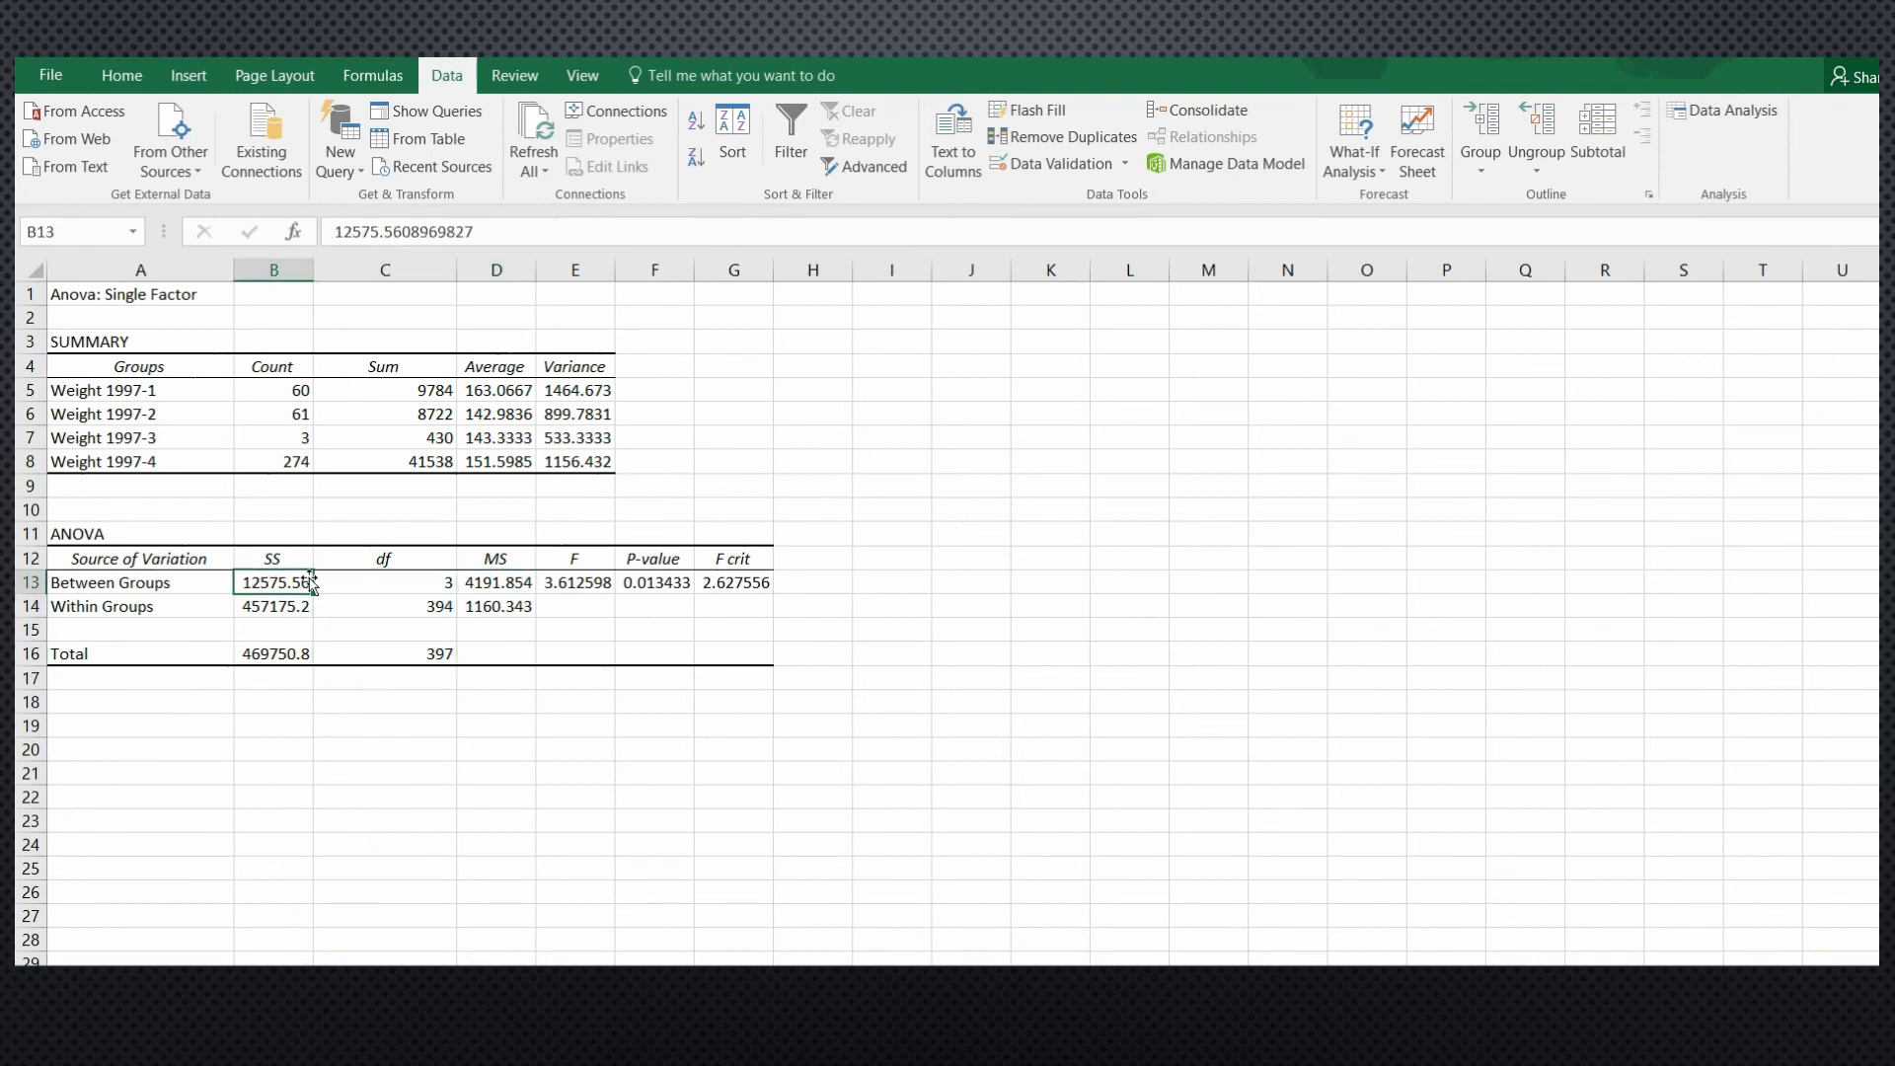
left_click(404, 581)
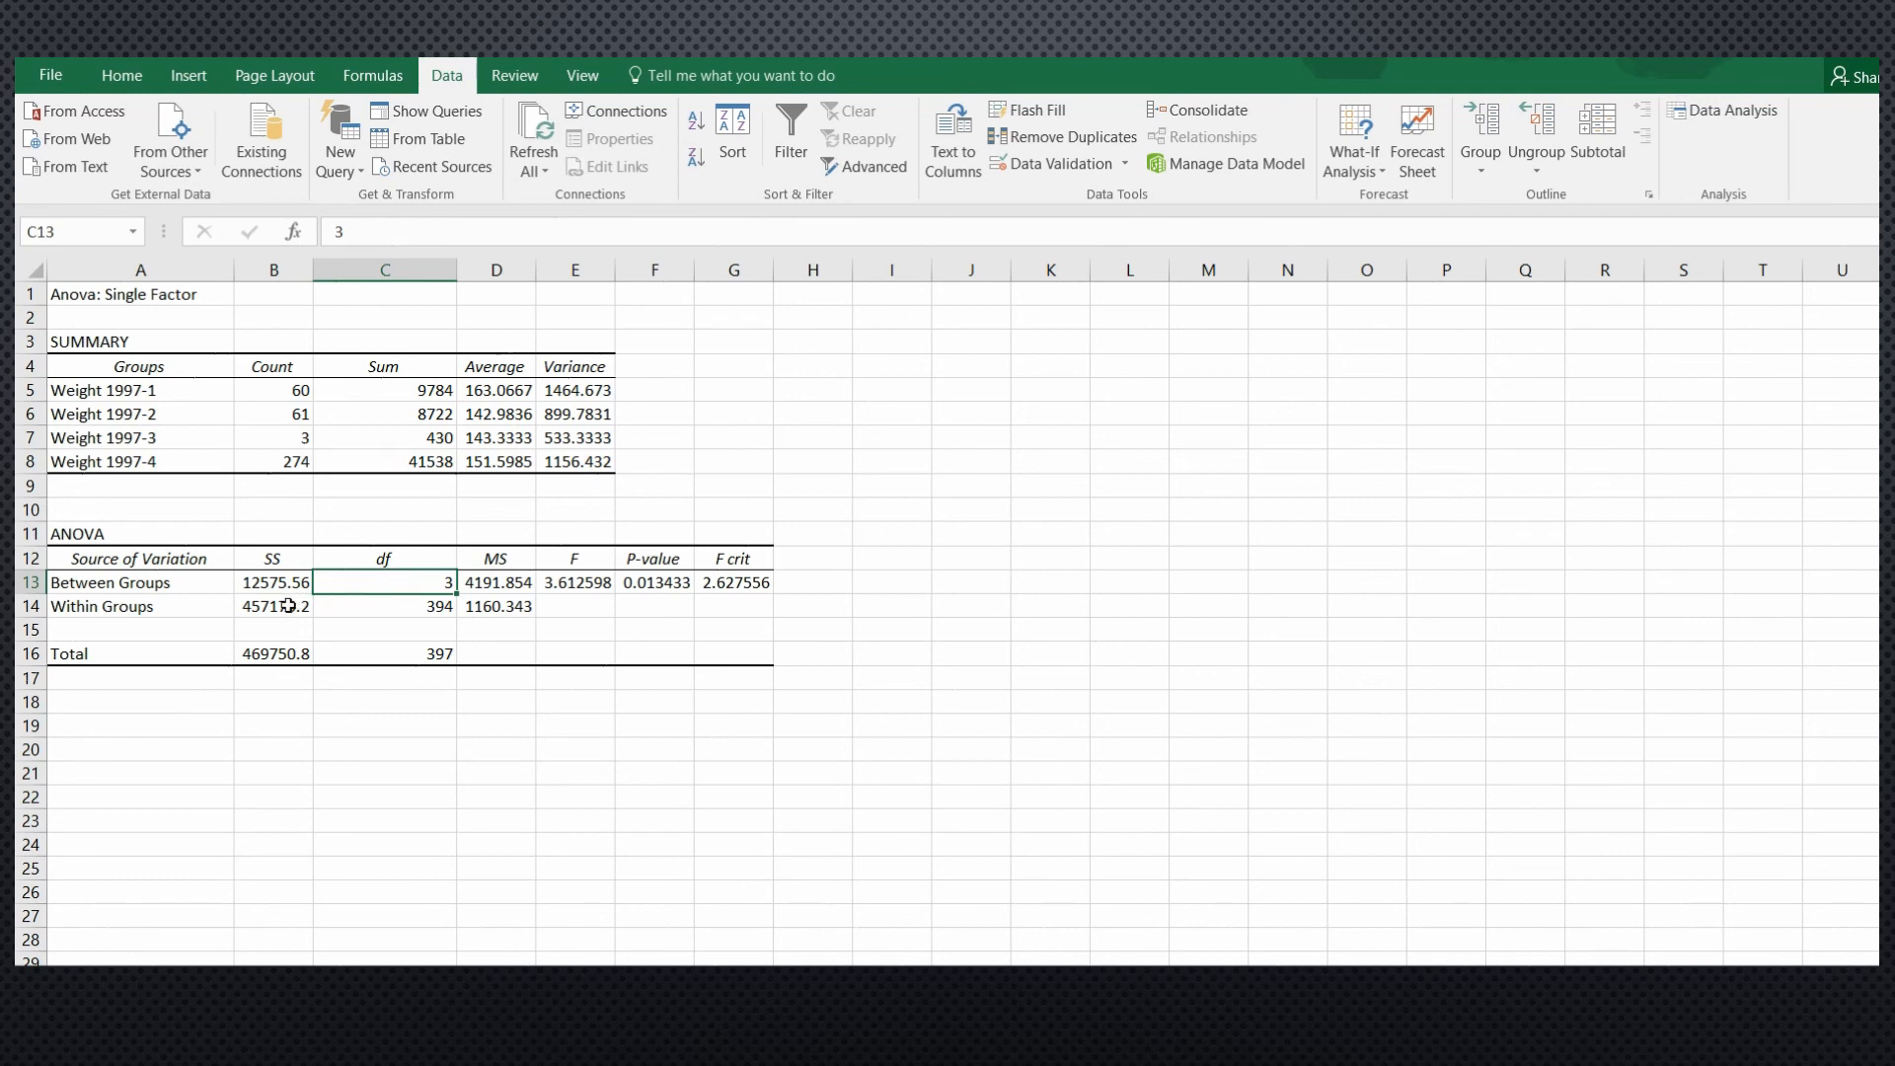
left_click(508, 602)
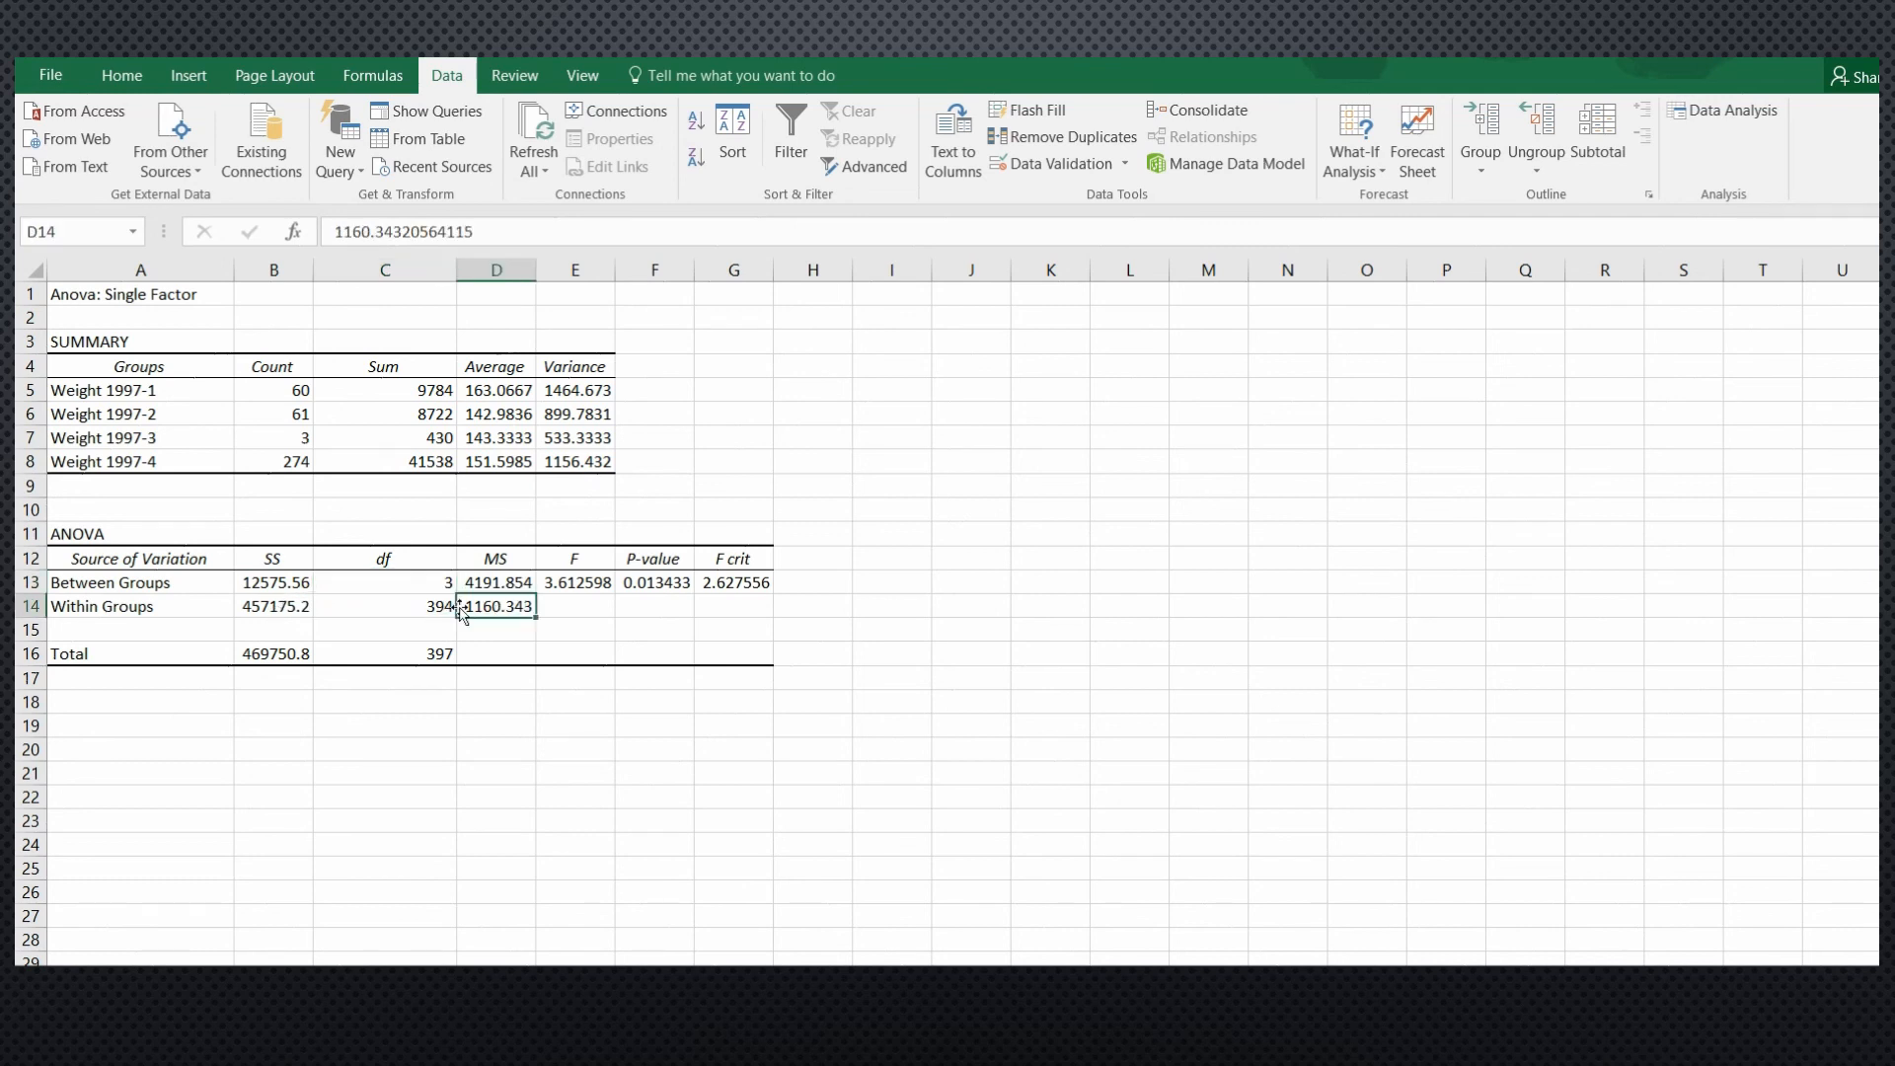
left_click(275, 599)
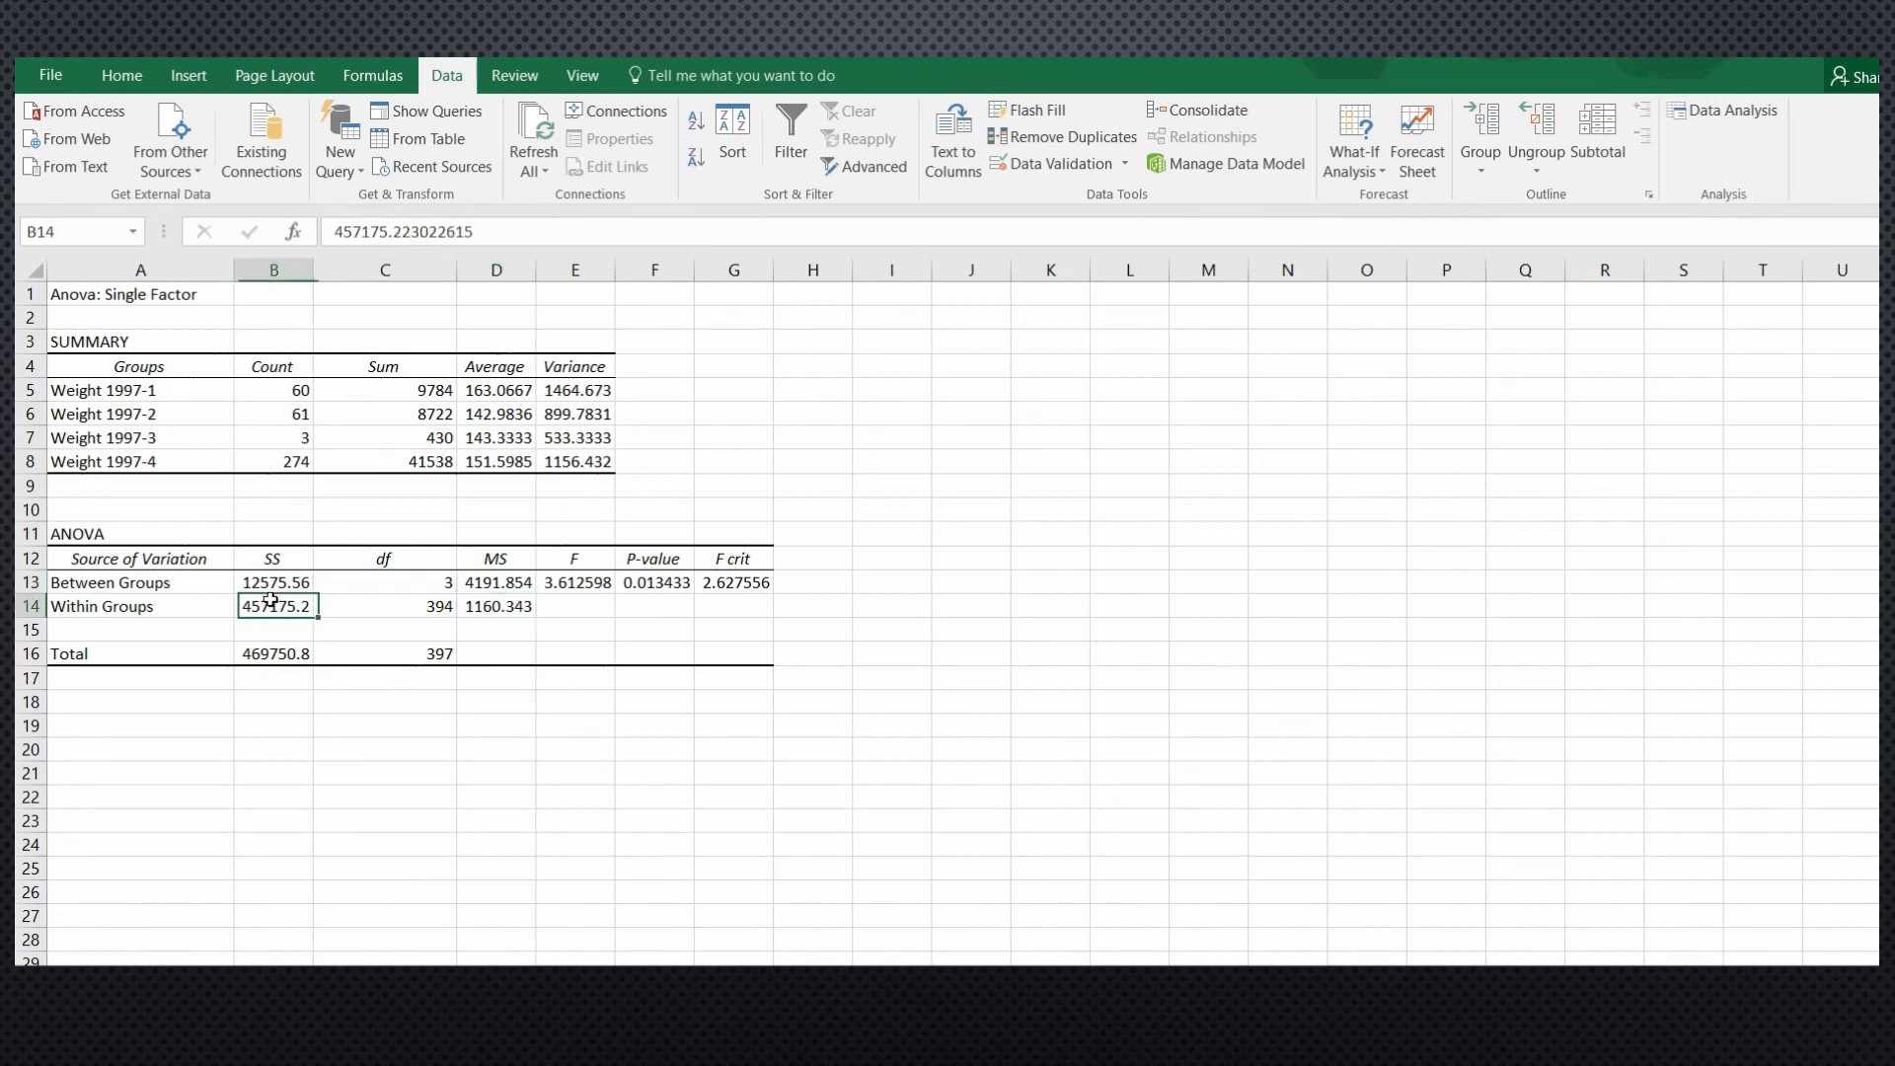
left_click(365, 608)
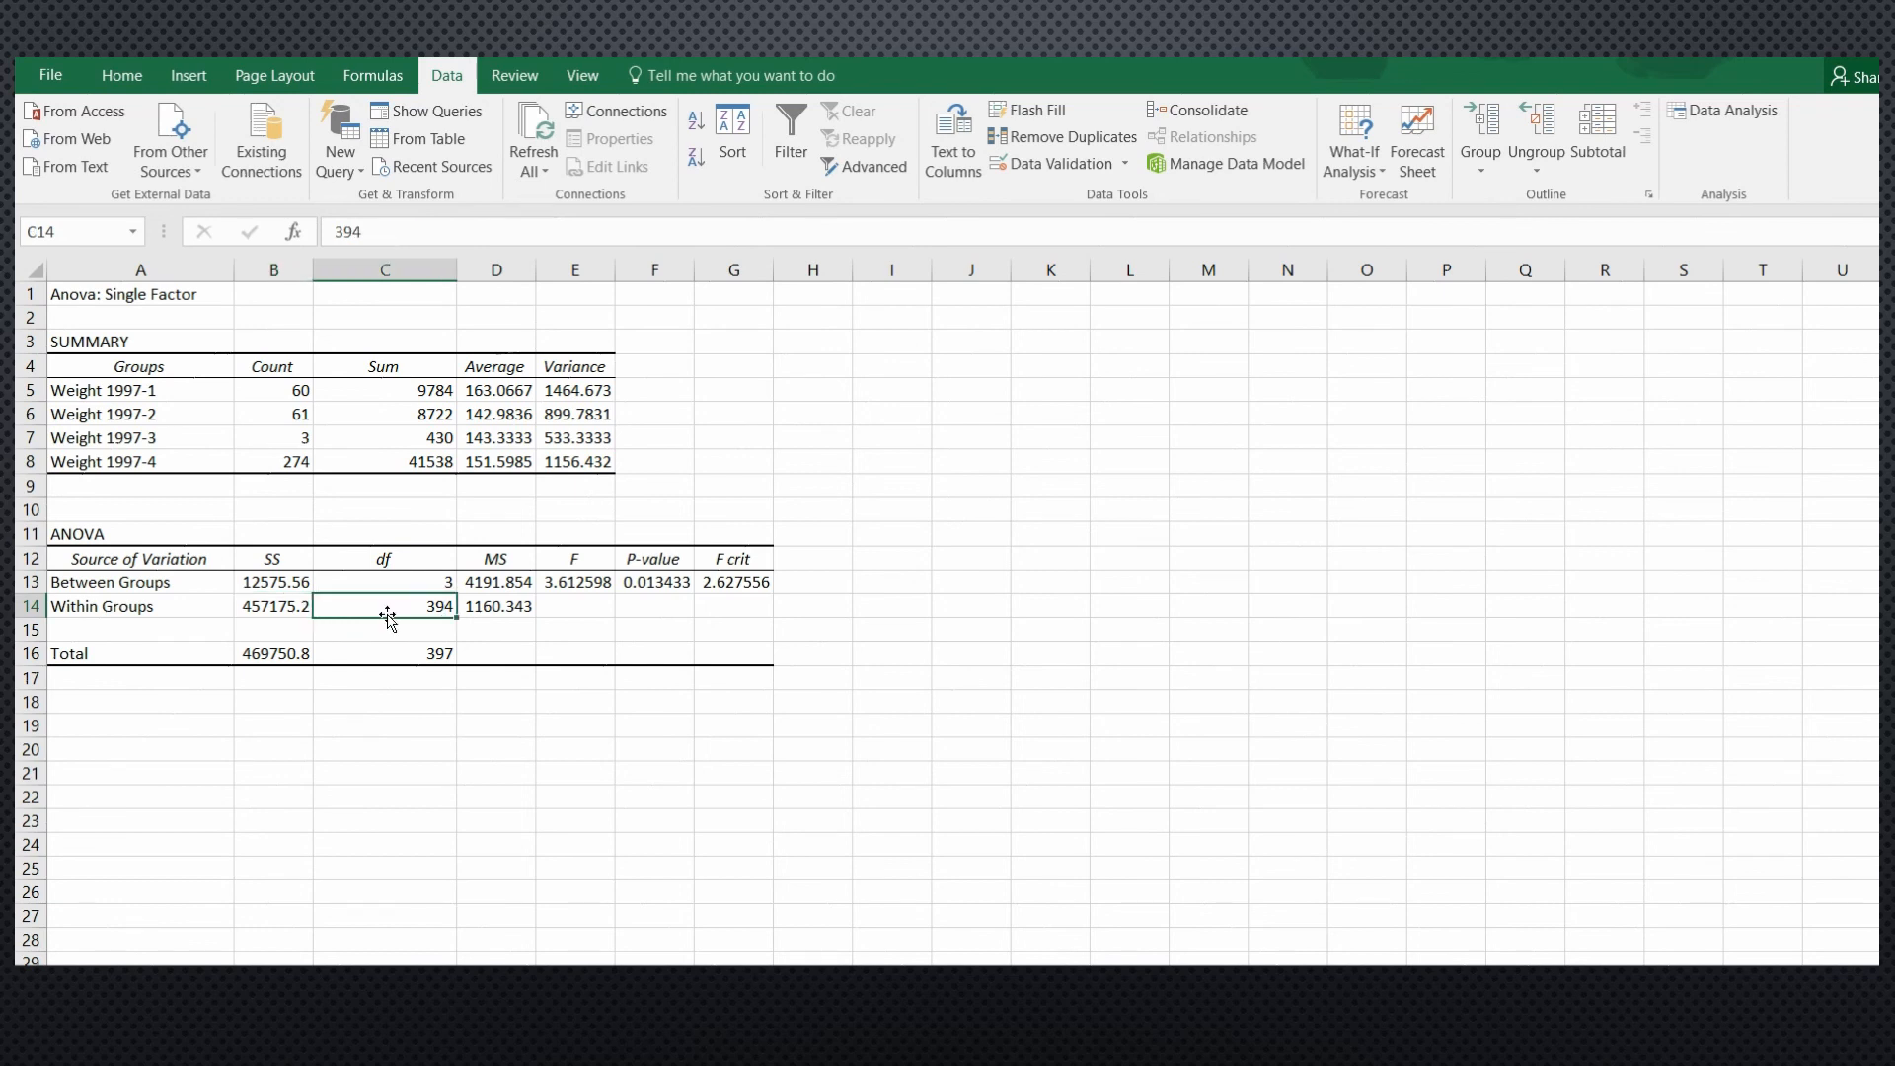
Step: Review the F statistic against the within-group mean square, check the P-value, and highlight the whole ANOVA table
left_click(589, 582)
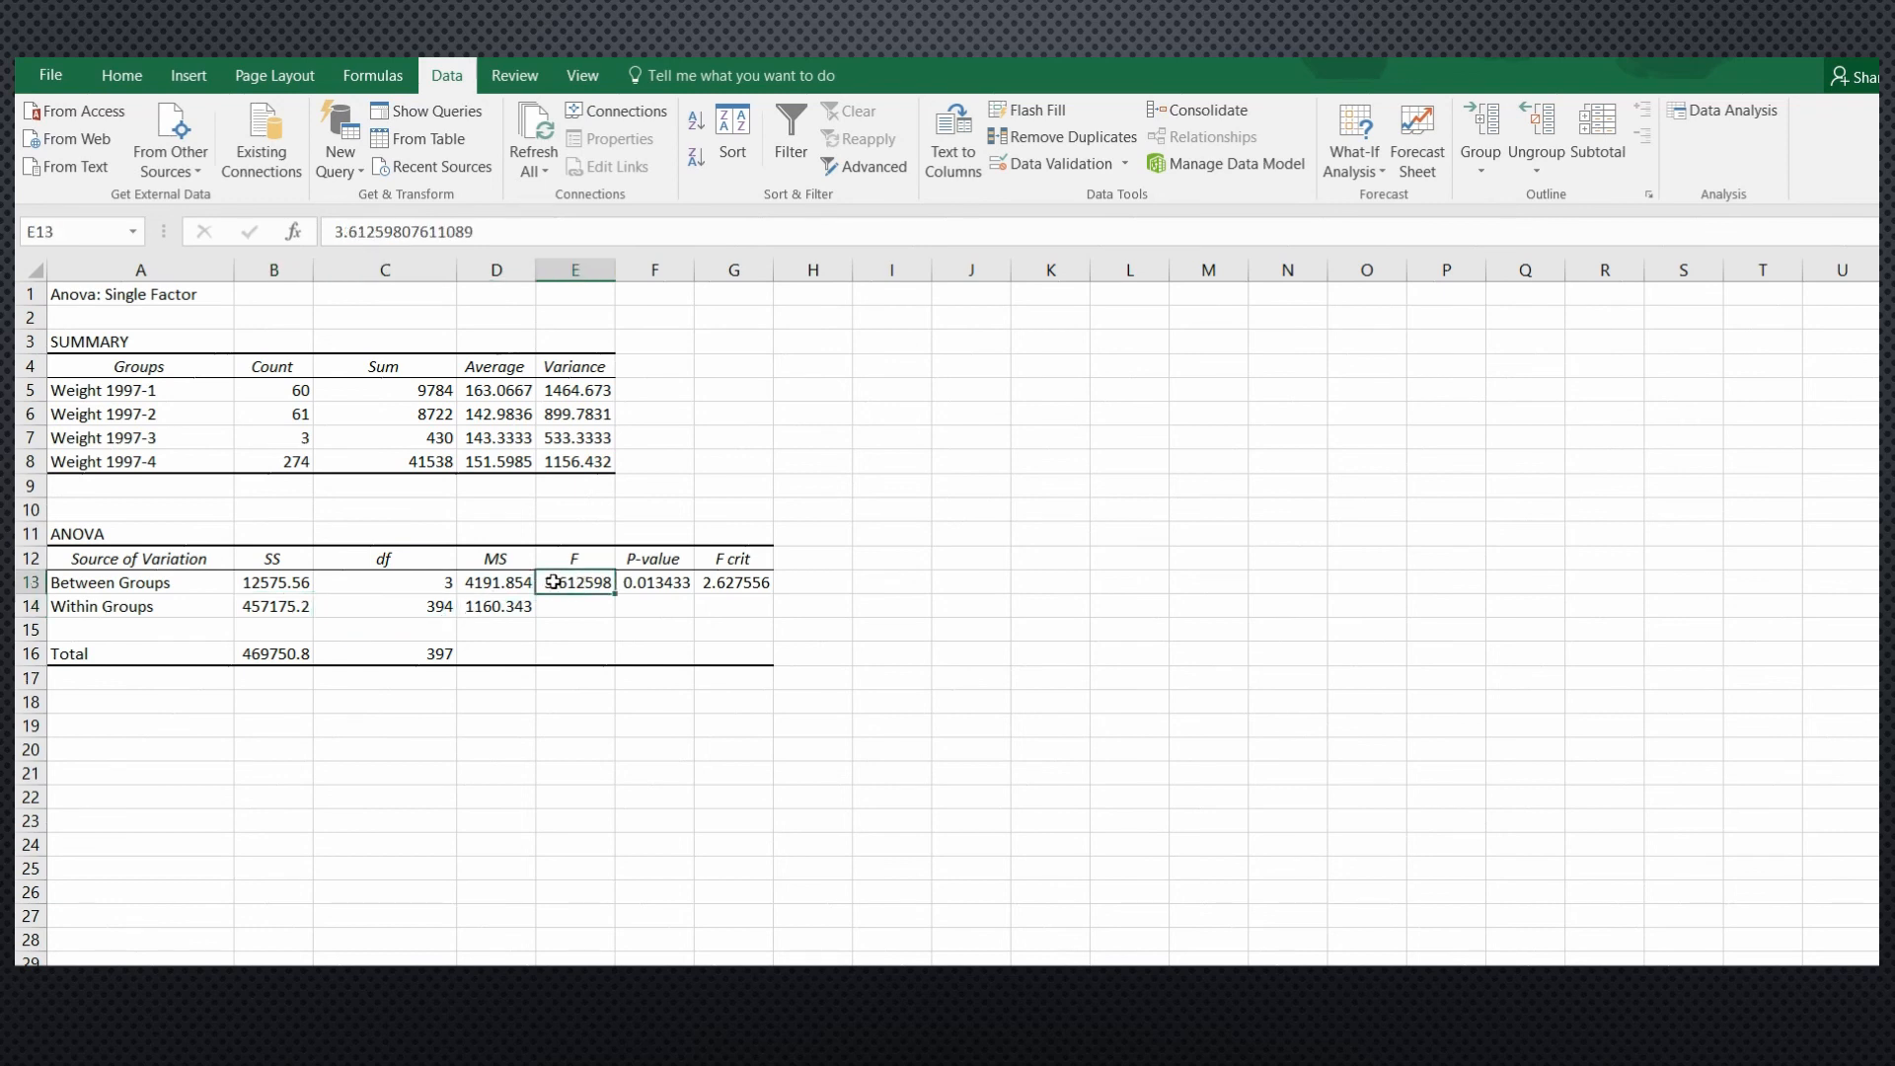
left_click(498, 609)
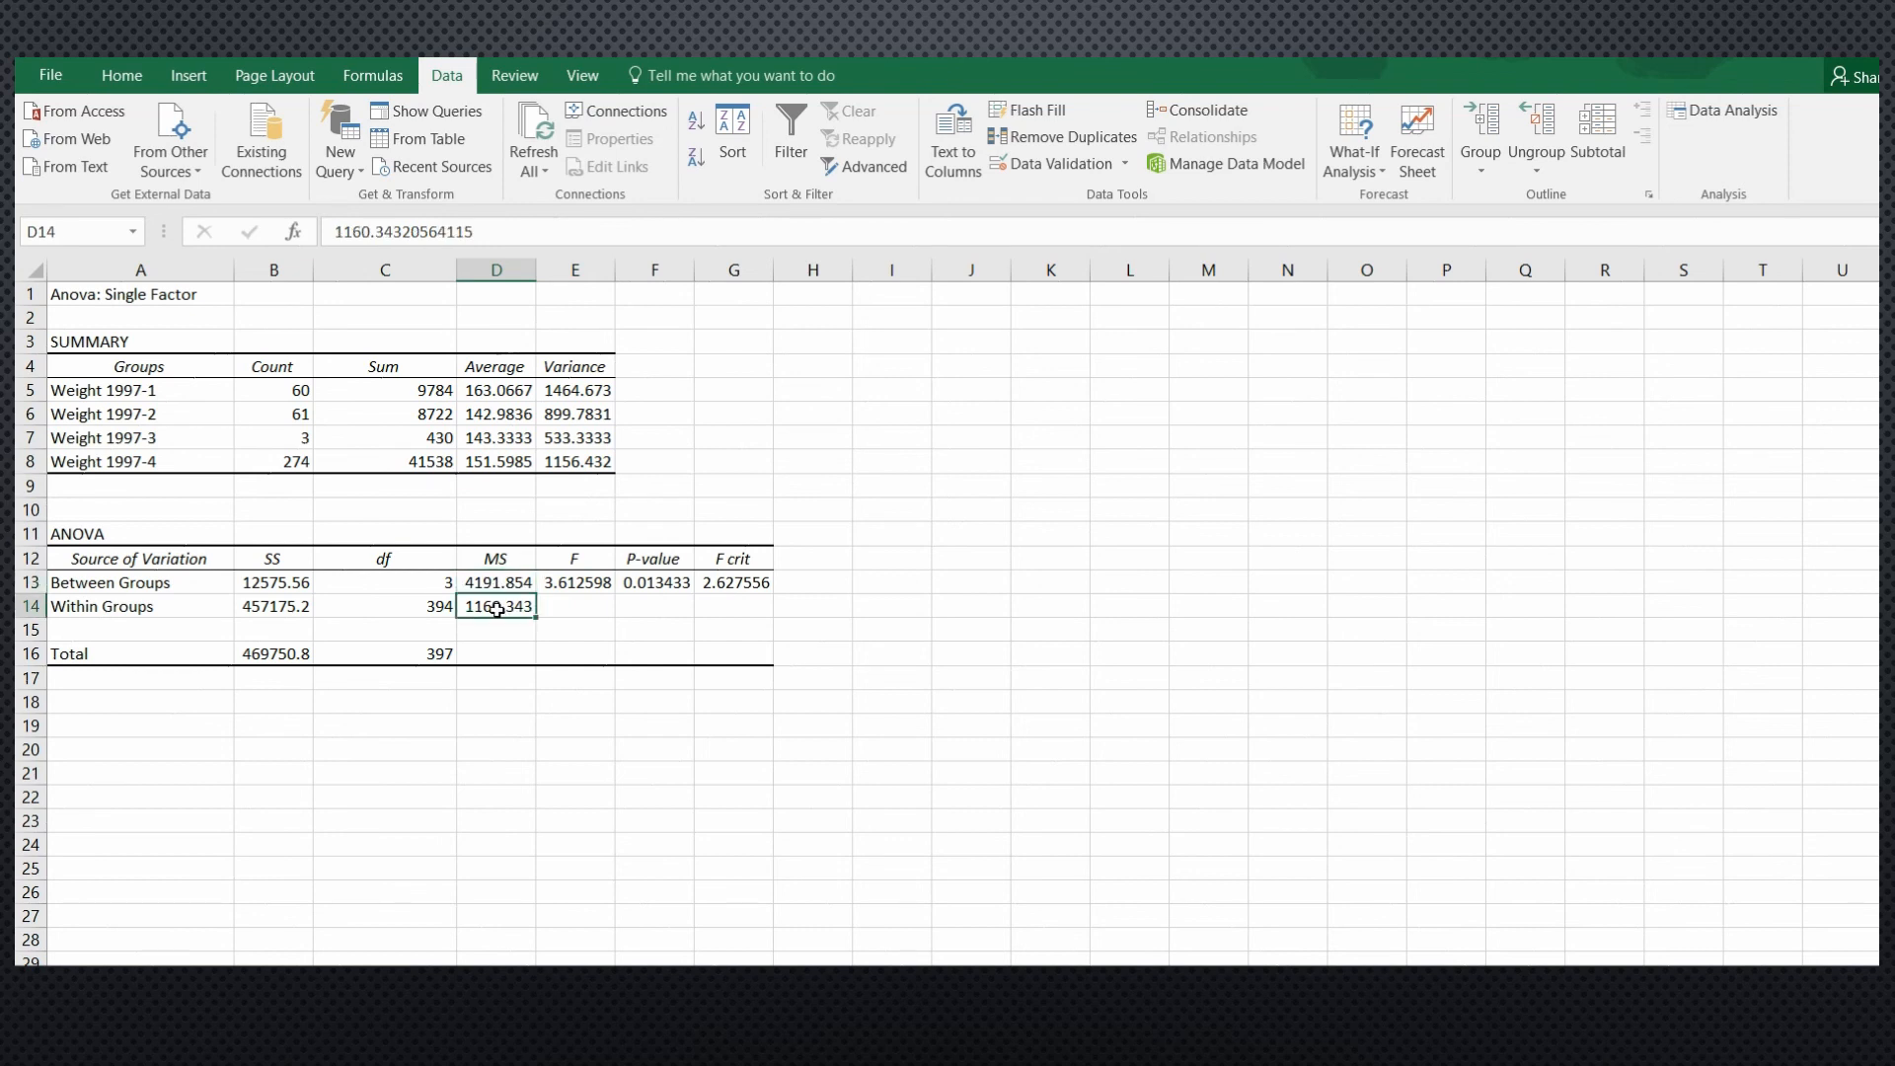
left_click(574, 585)
left_click(650, 589)
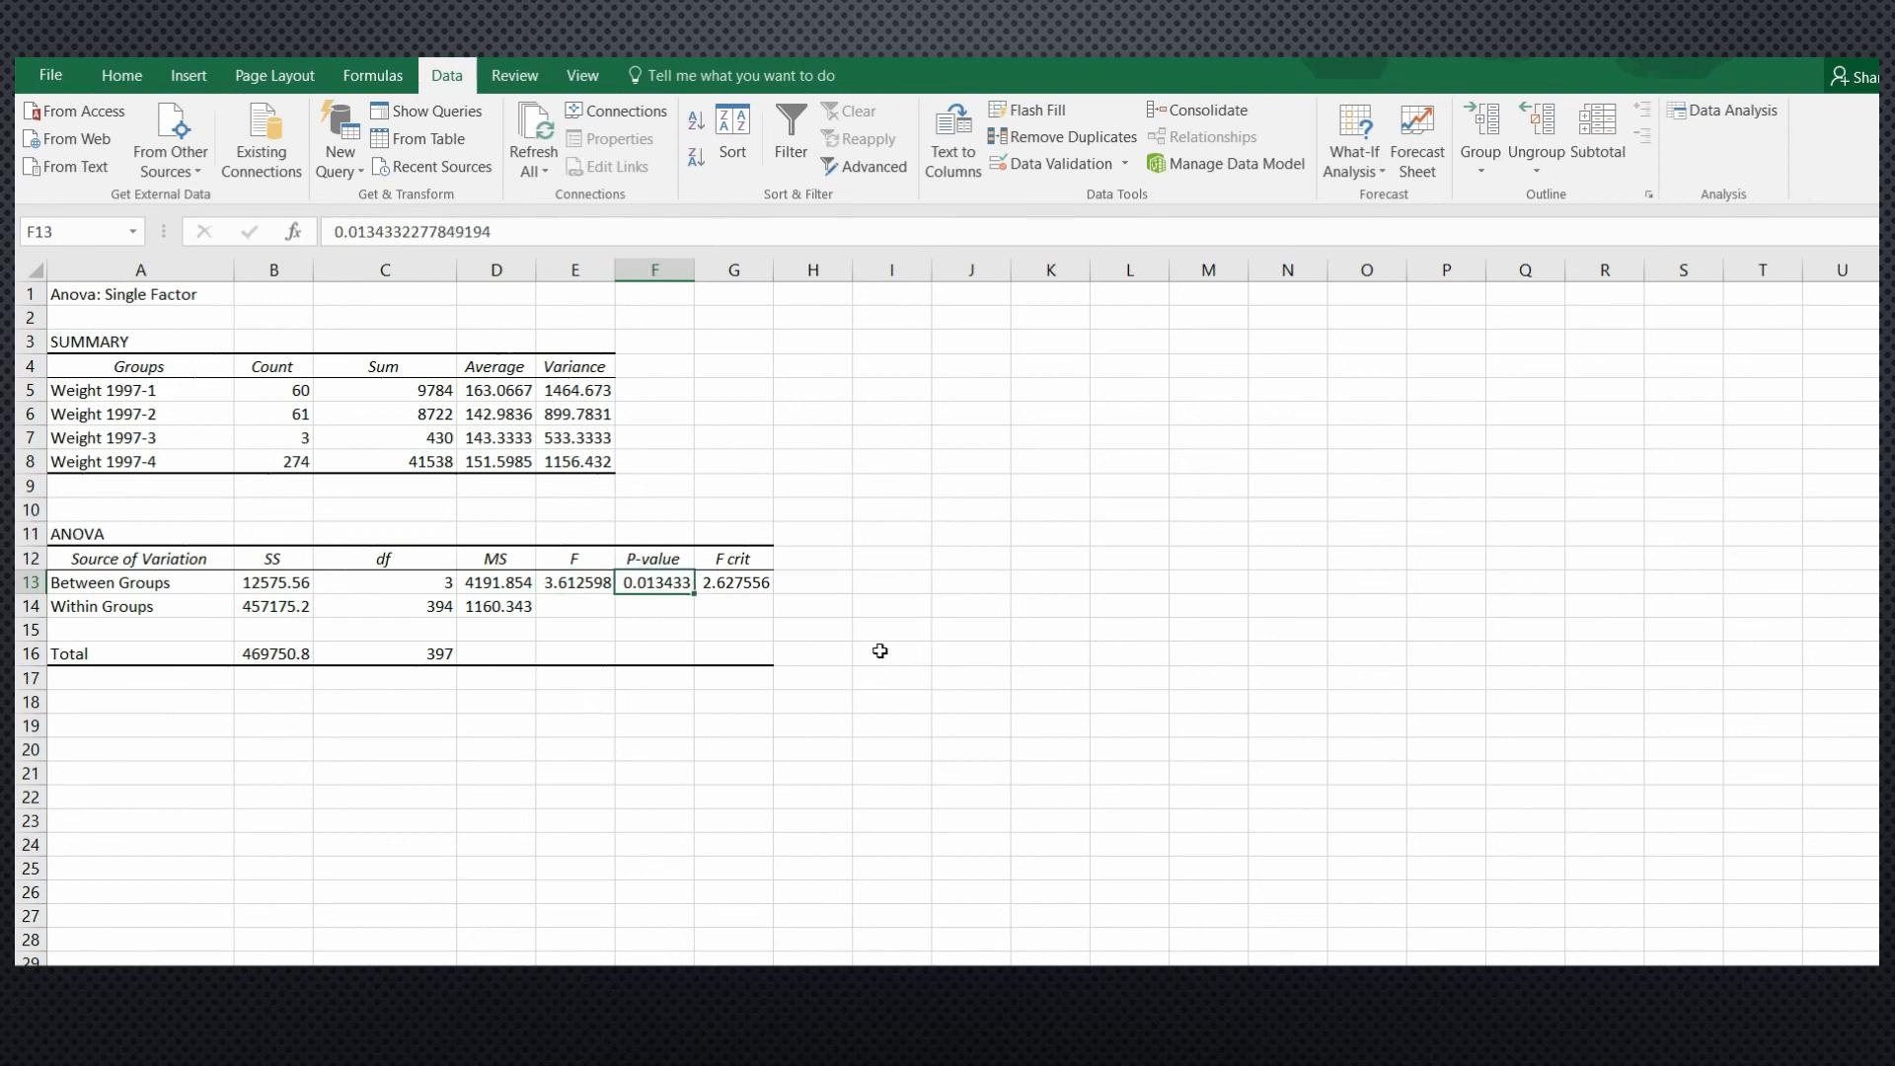
left_click_drag(879, 651, 385, 502)
left_click_drag(62, 507, 785, 670)
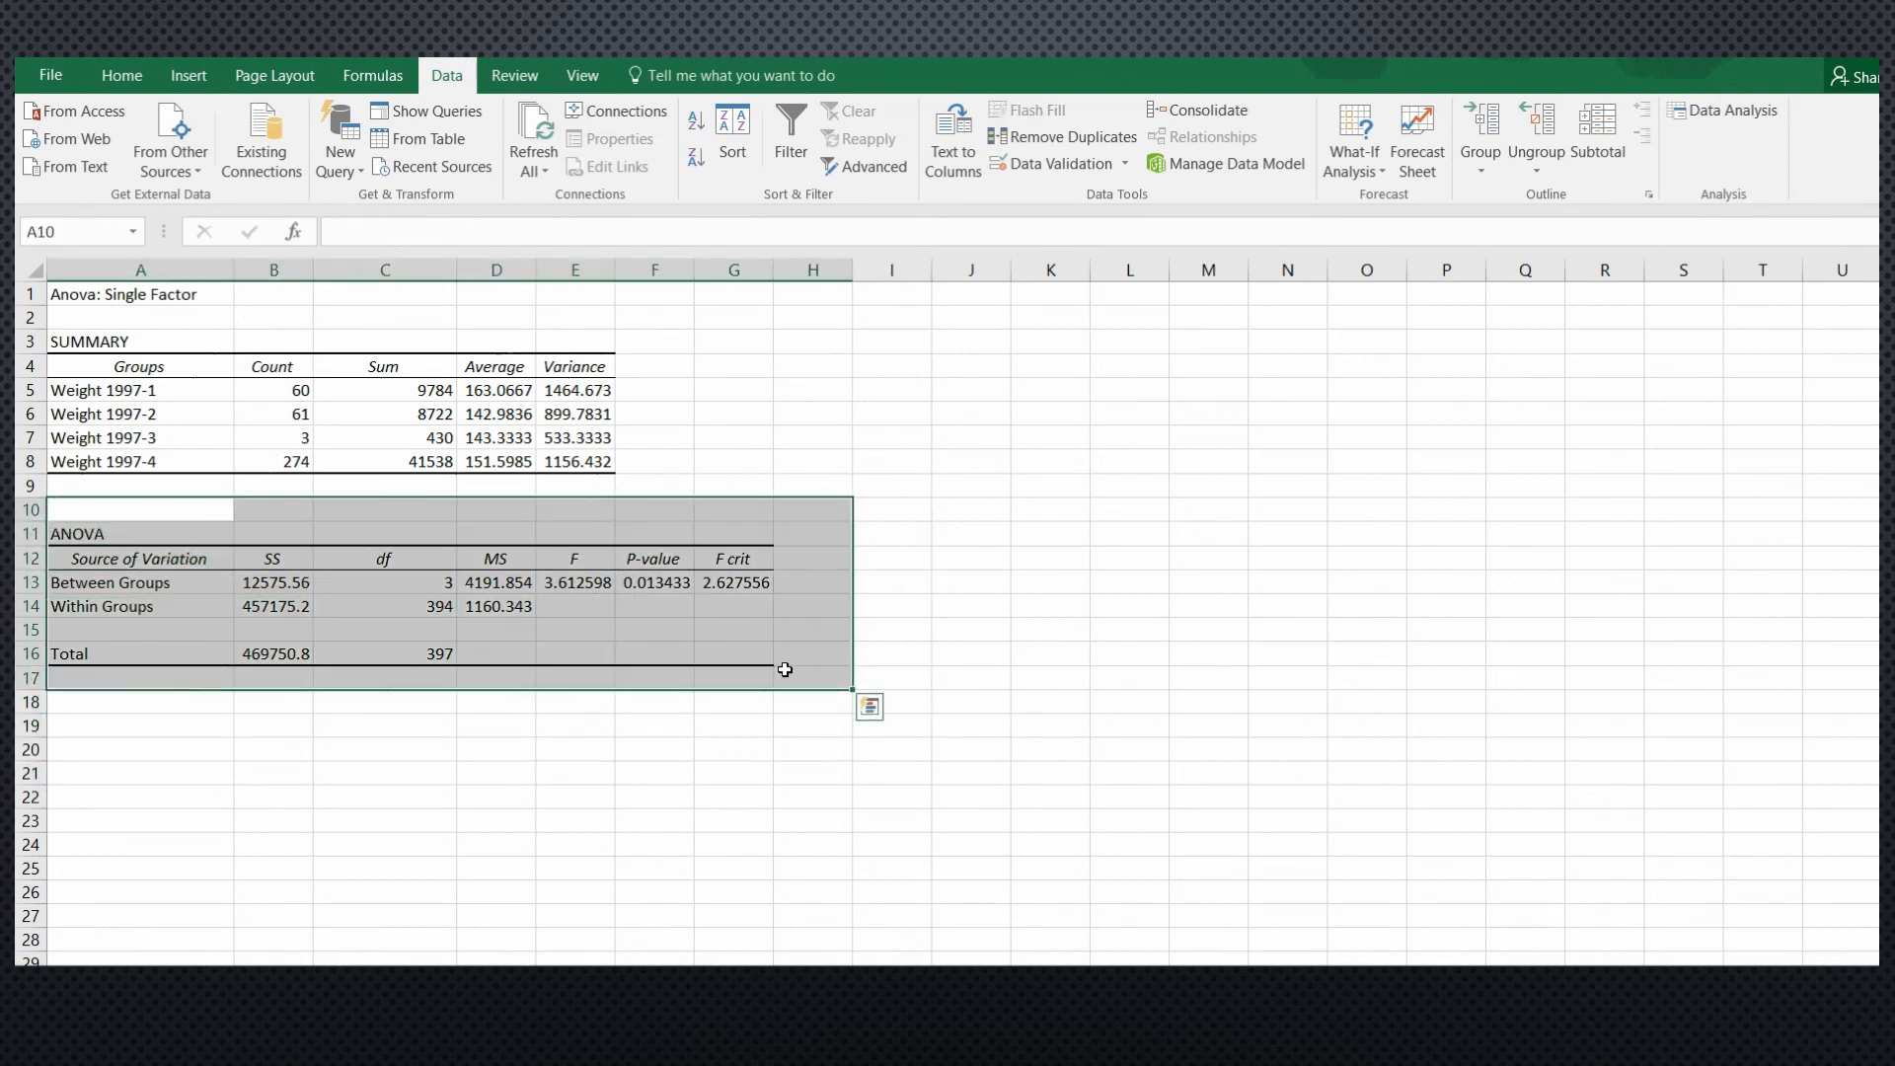